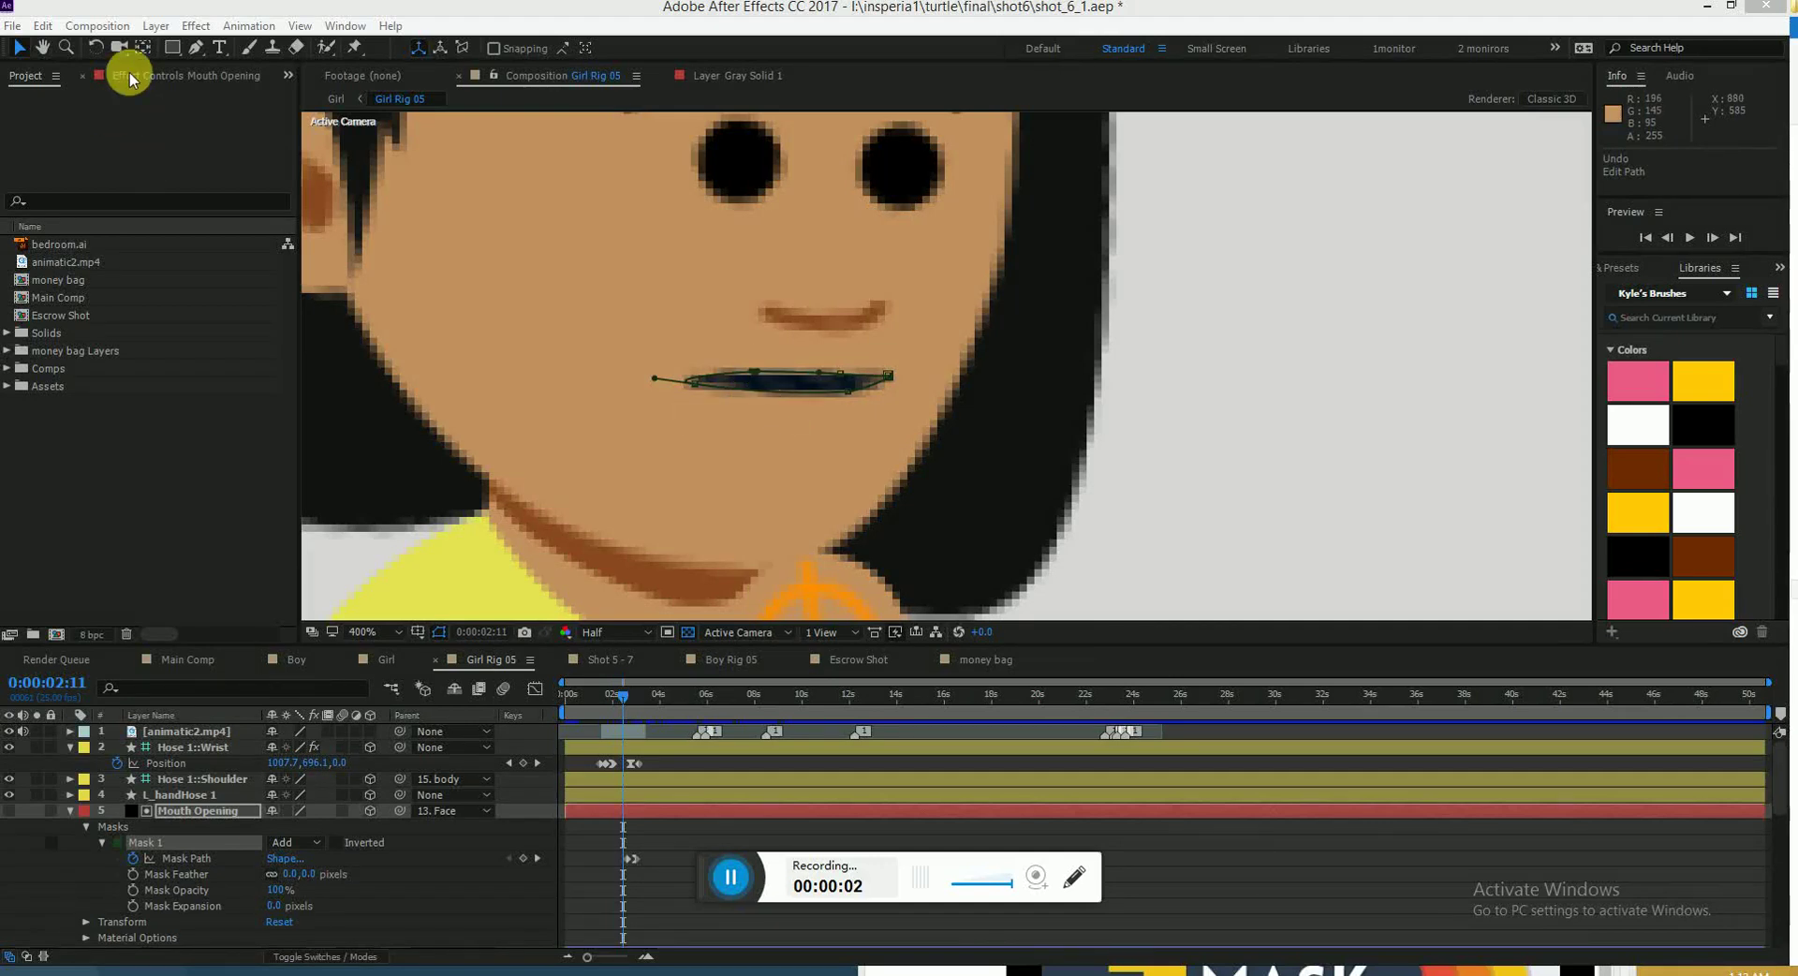
Drag the Mouth Opening mask points and curves outward so the girl's mouth opens wide.
{"action": "left_click", "coordinate": [29, 54]}
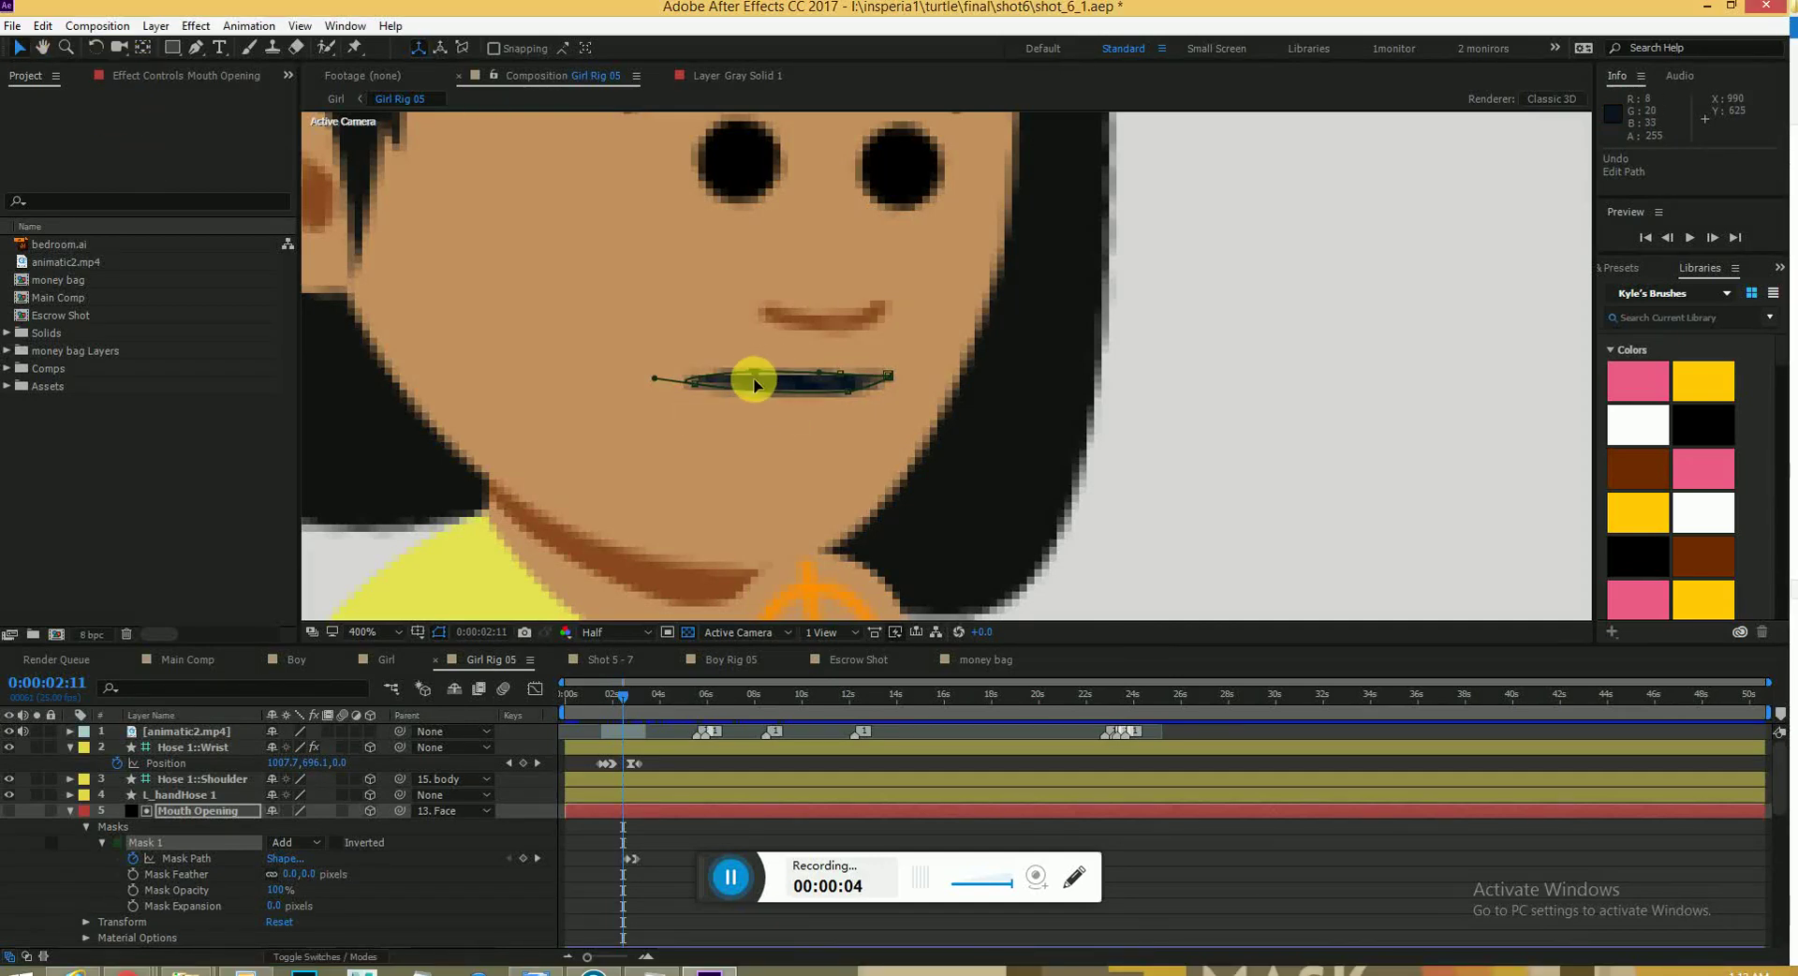
{"action": "left_click_drag", "start_coordinate": [757, 376], "coordinate": [775, 373]}
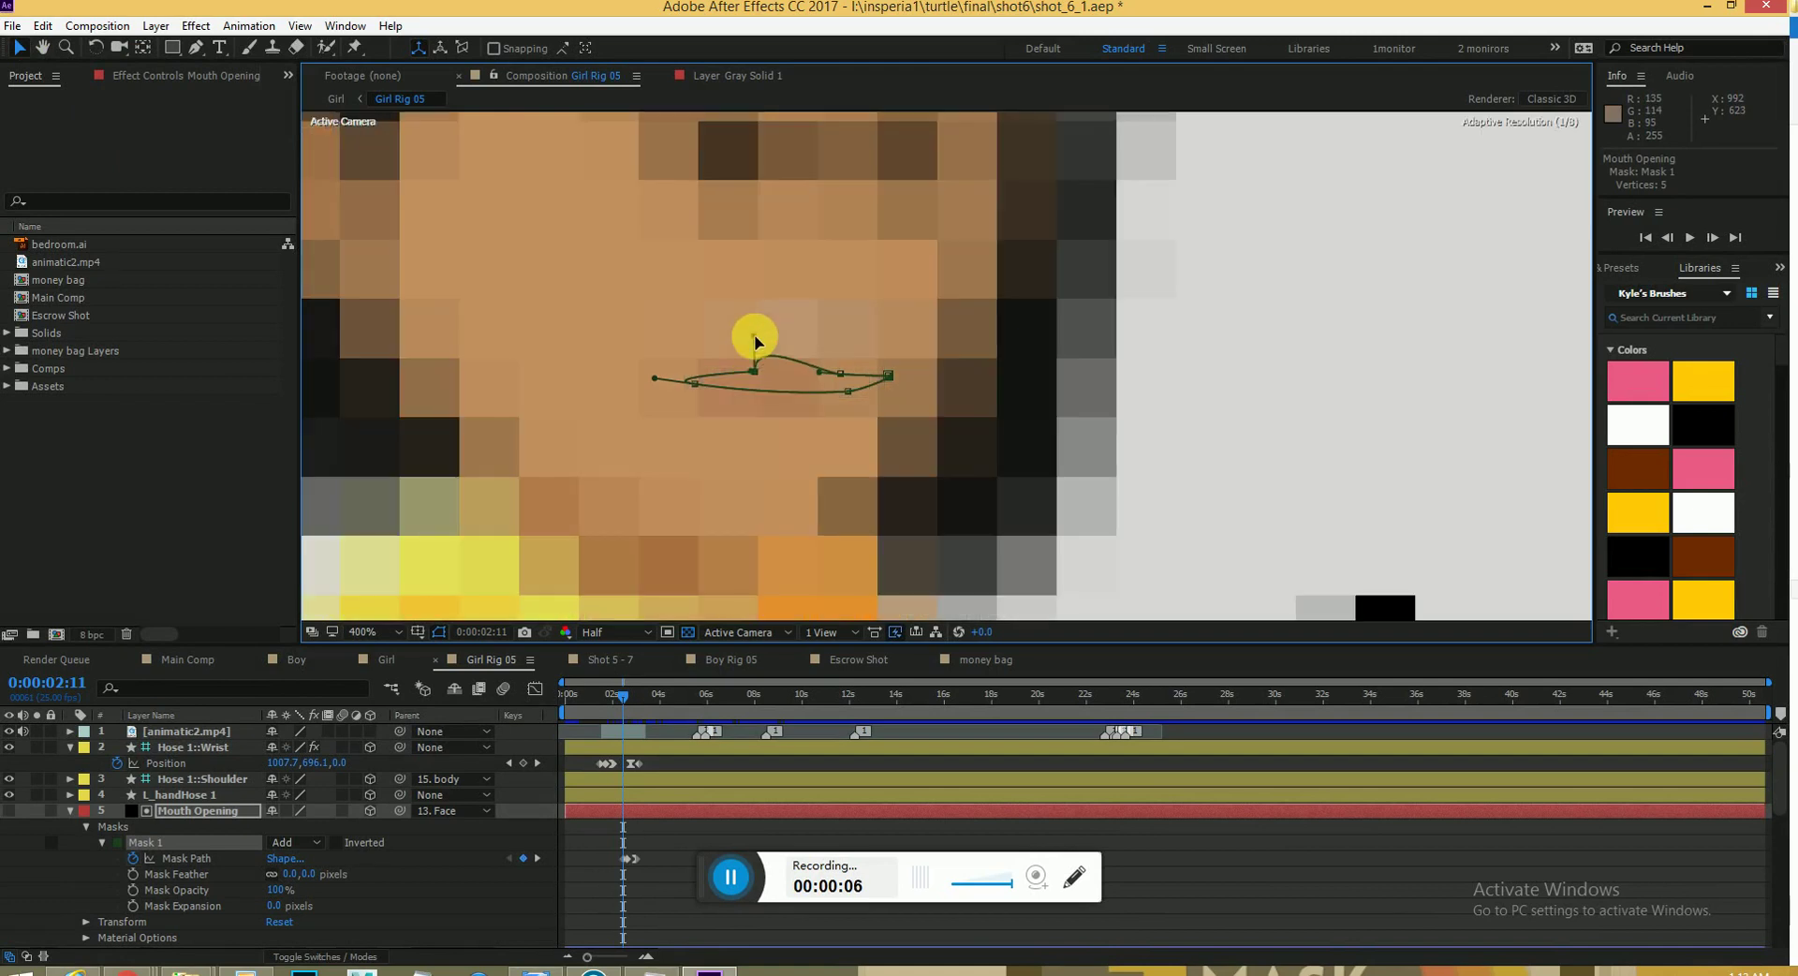
{"action": "left_click_drag", "start_coordinate": [755, 371], "coordinate": [727, 333]}
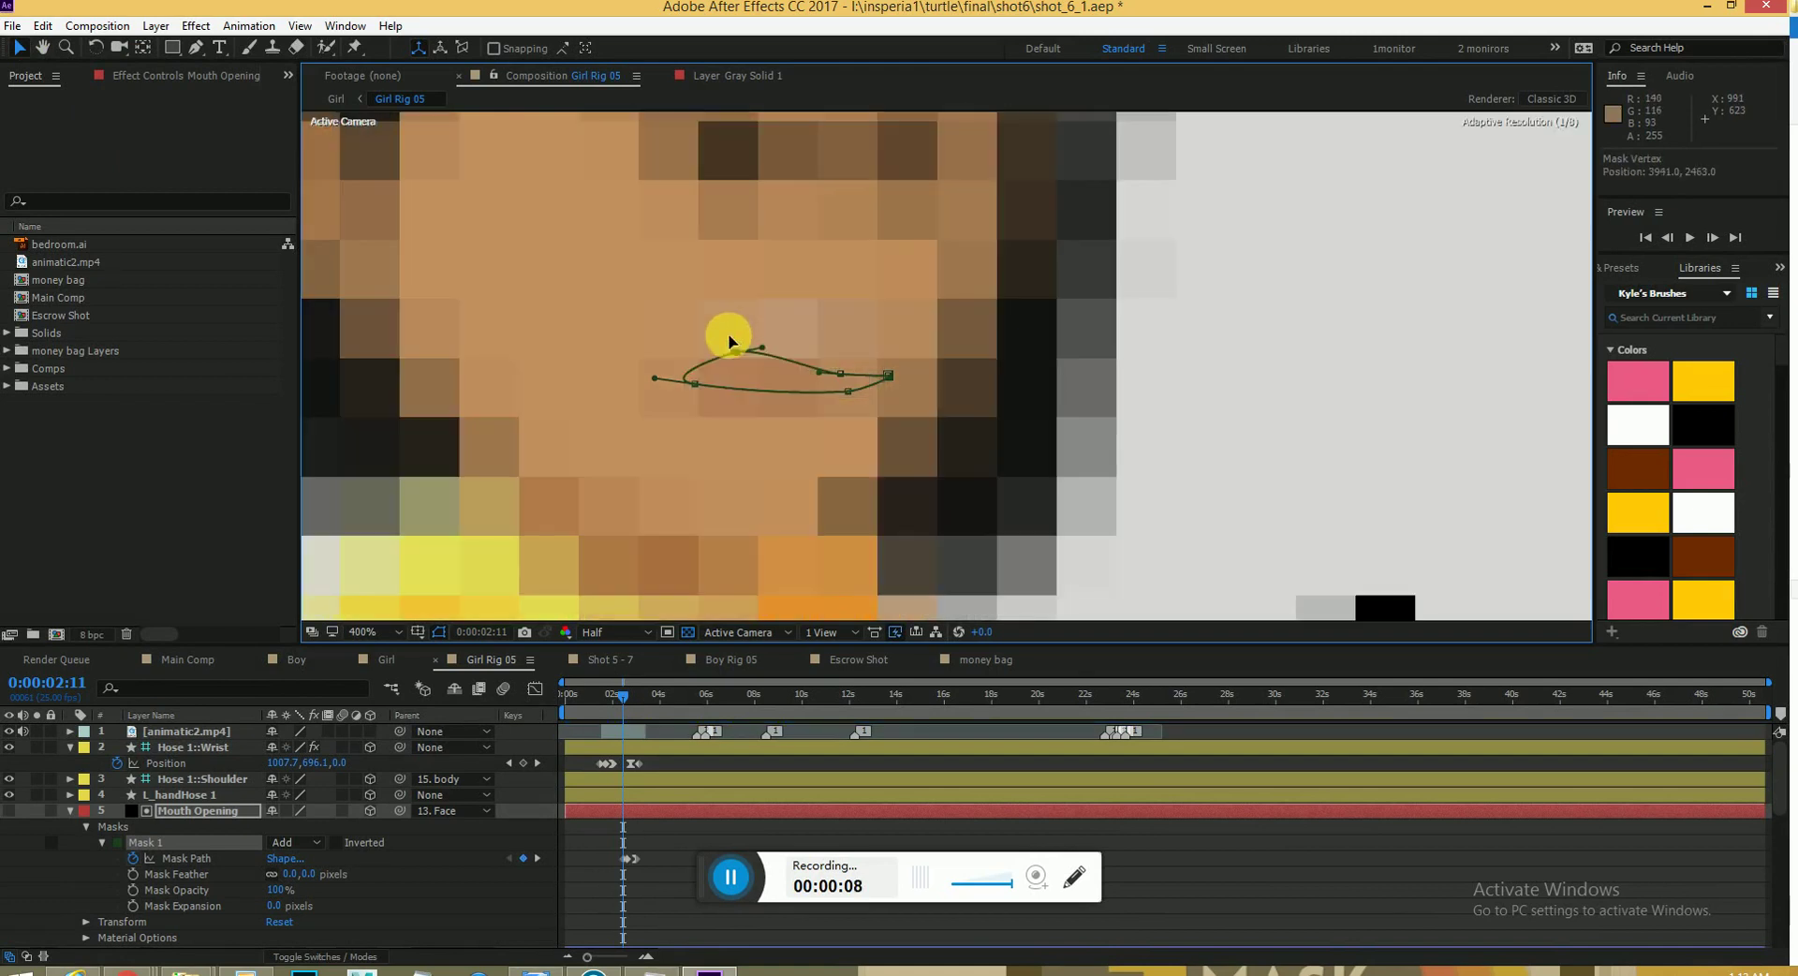
{"action": "left_click_drag", "start_coordinate": [846, 389], "coordinate": [849, 435]}
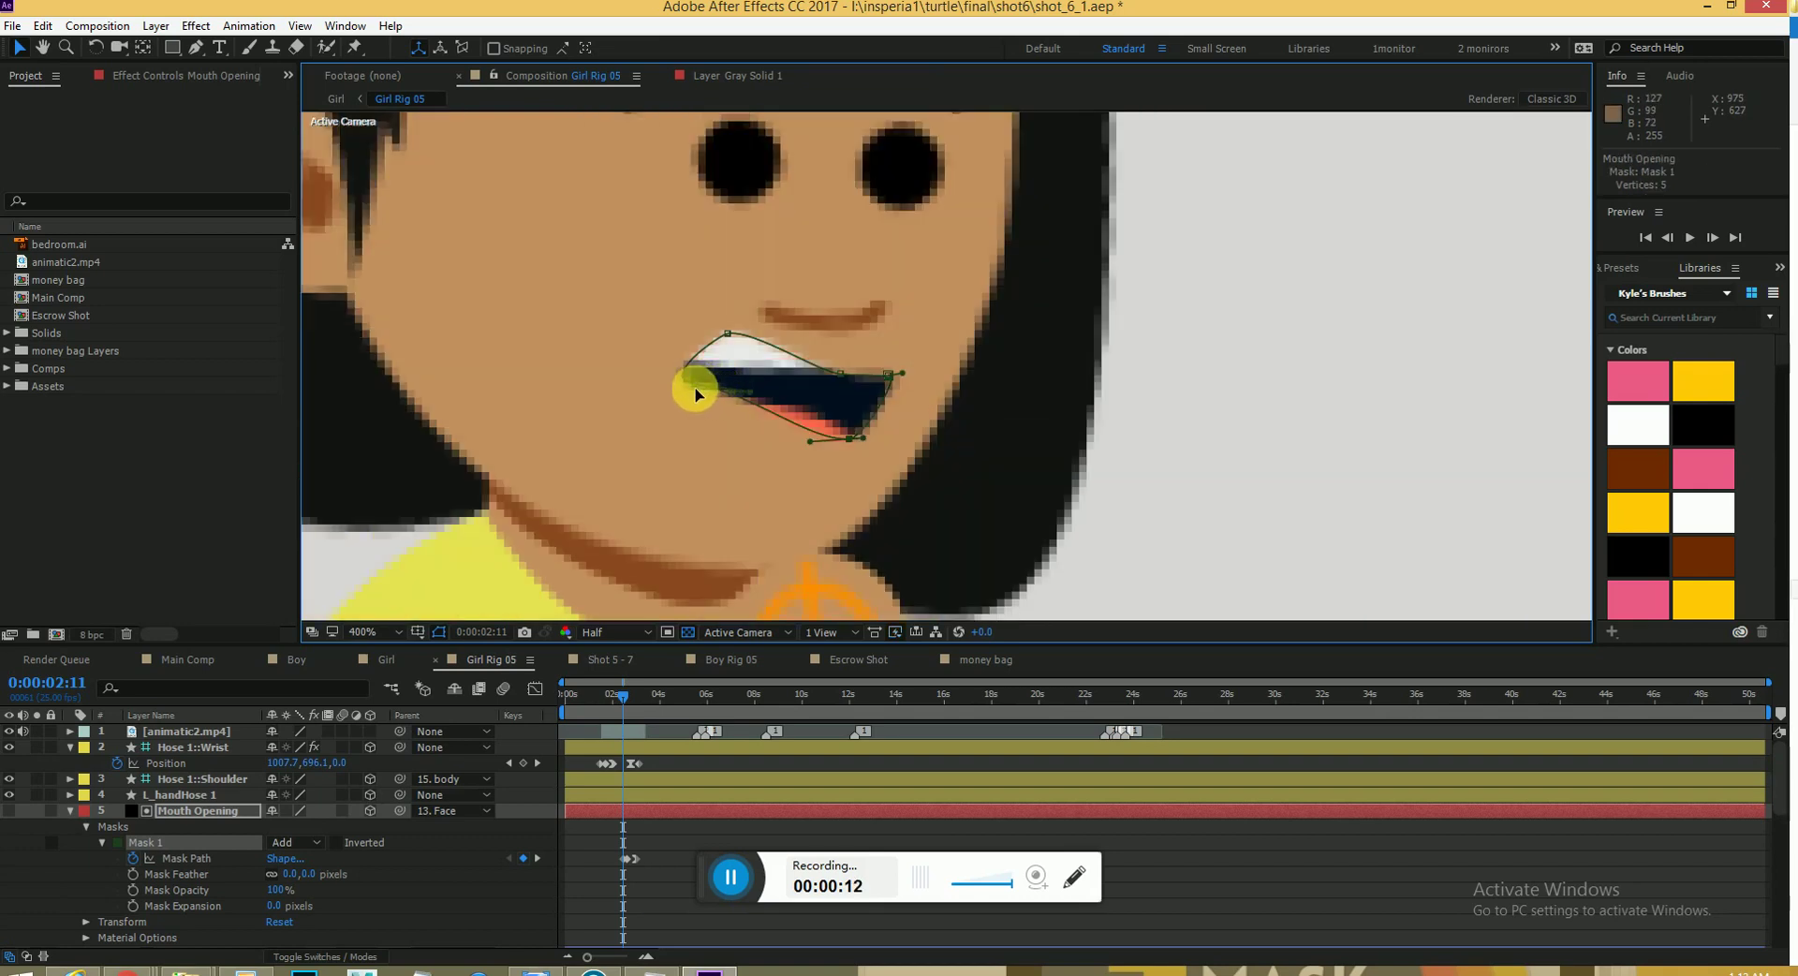
{"action": "left_click_drag", "start_coordinate": [695, 394], "coordinate": [677, 446]}
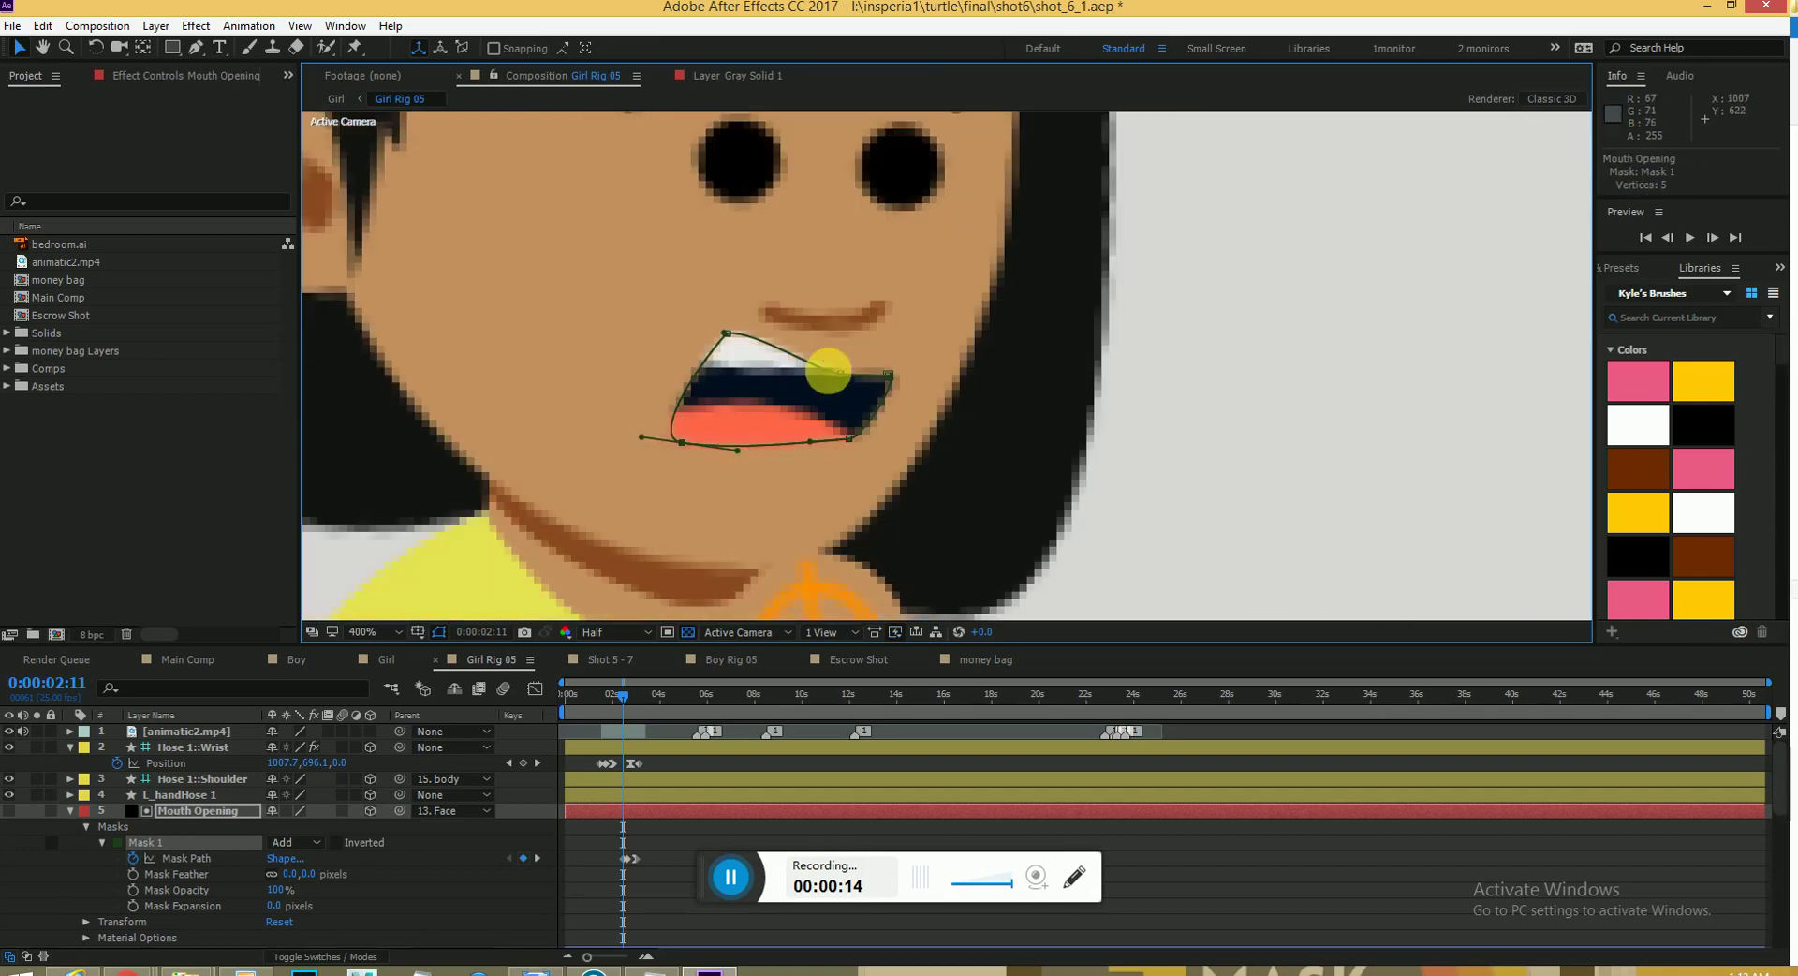
{"action": "mouse_move", "coordinate": [846, 368]}
{"action": "left_mouse_down"}
{"action": "mouse_move", "coordinate": [841, 351]}
{"action": "mouse_move", "coordinate": [817, 392]}
{"action": "mouse_move", "coordinate": [854, 348]}
{"action": "left_mouse_up"}
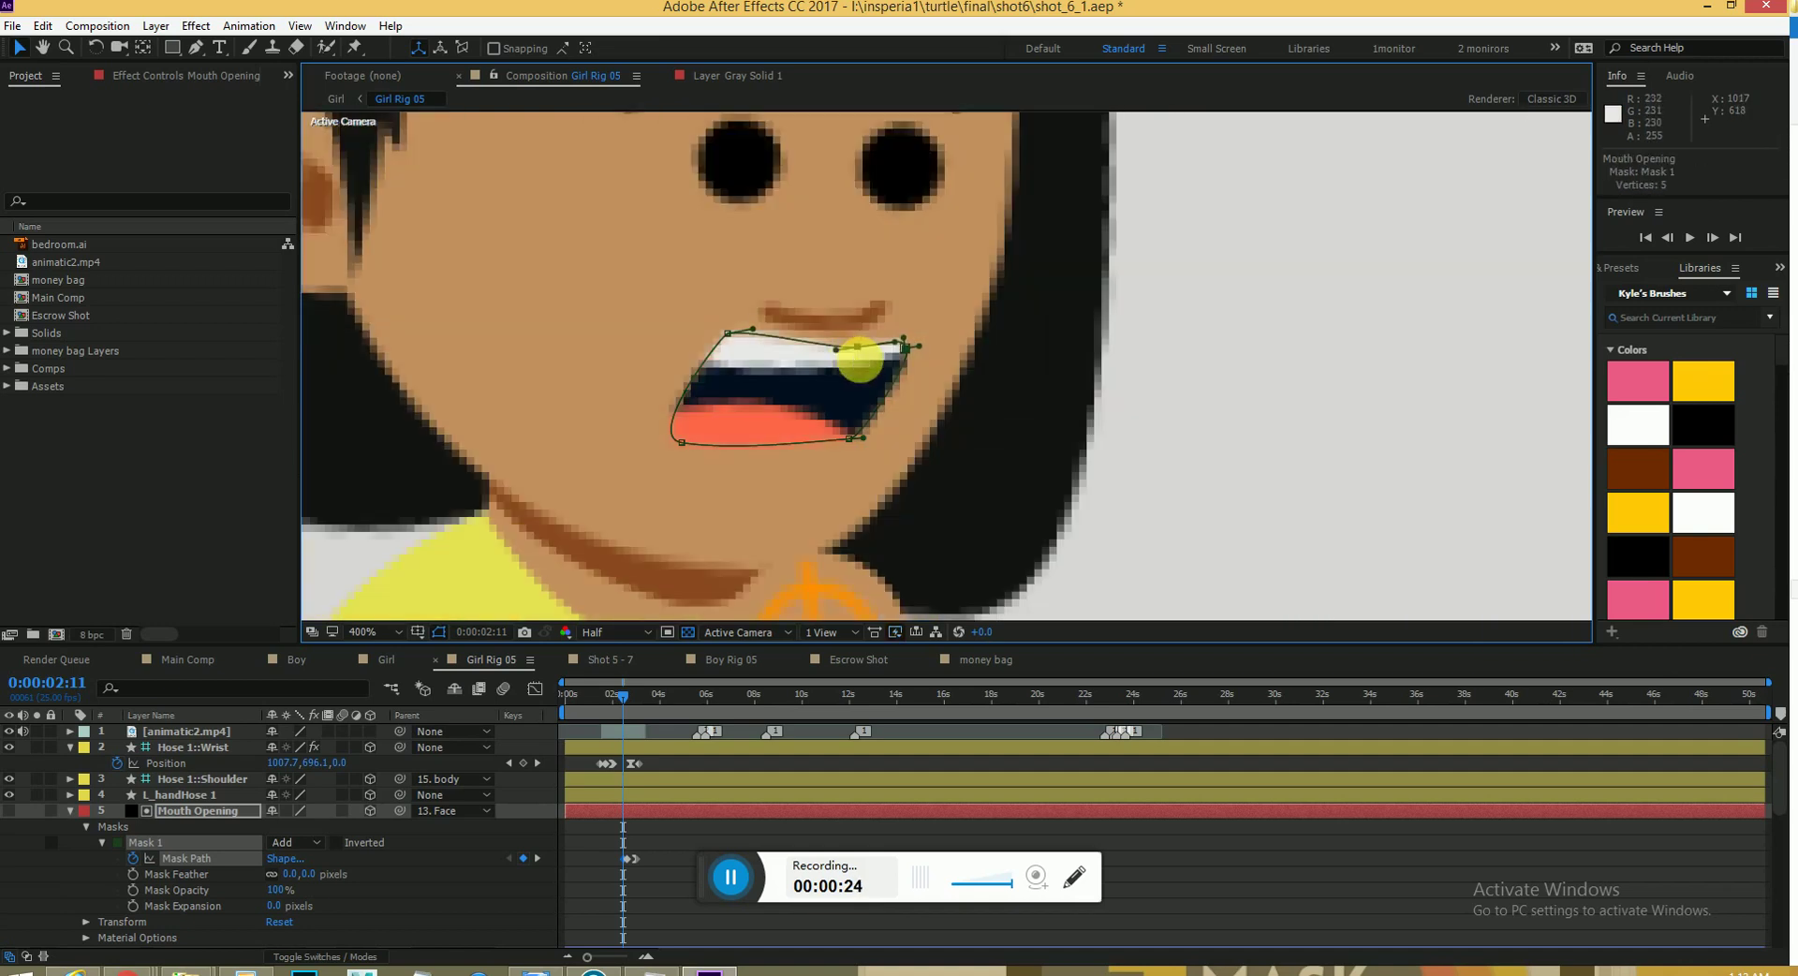
{"action": "left_click", "coordinate": [172, 811]}
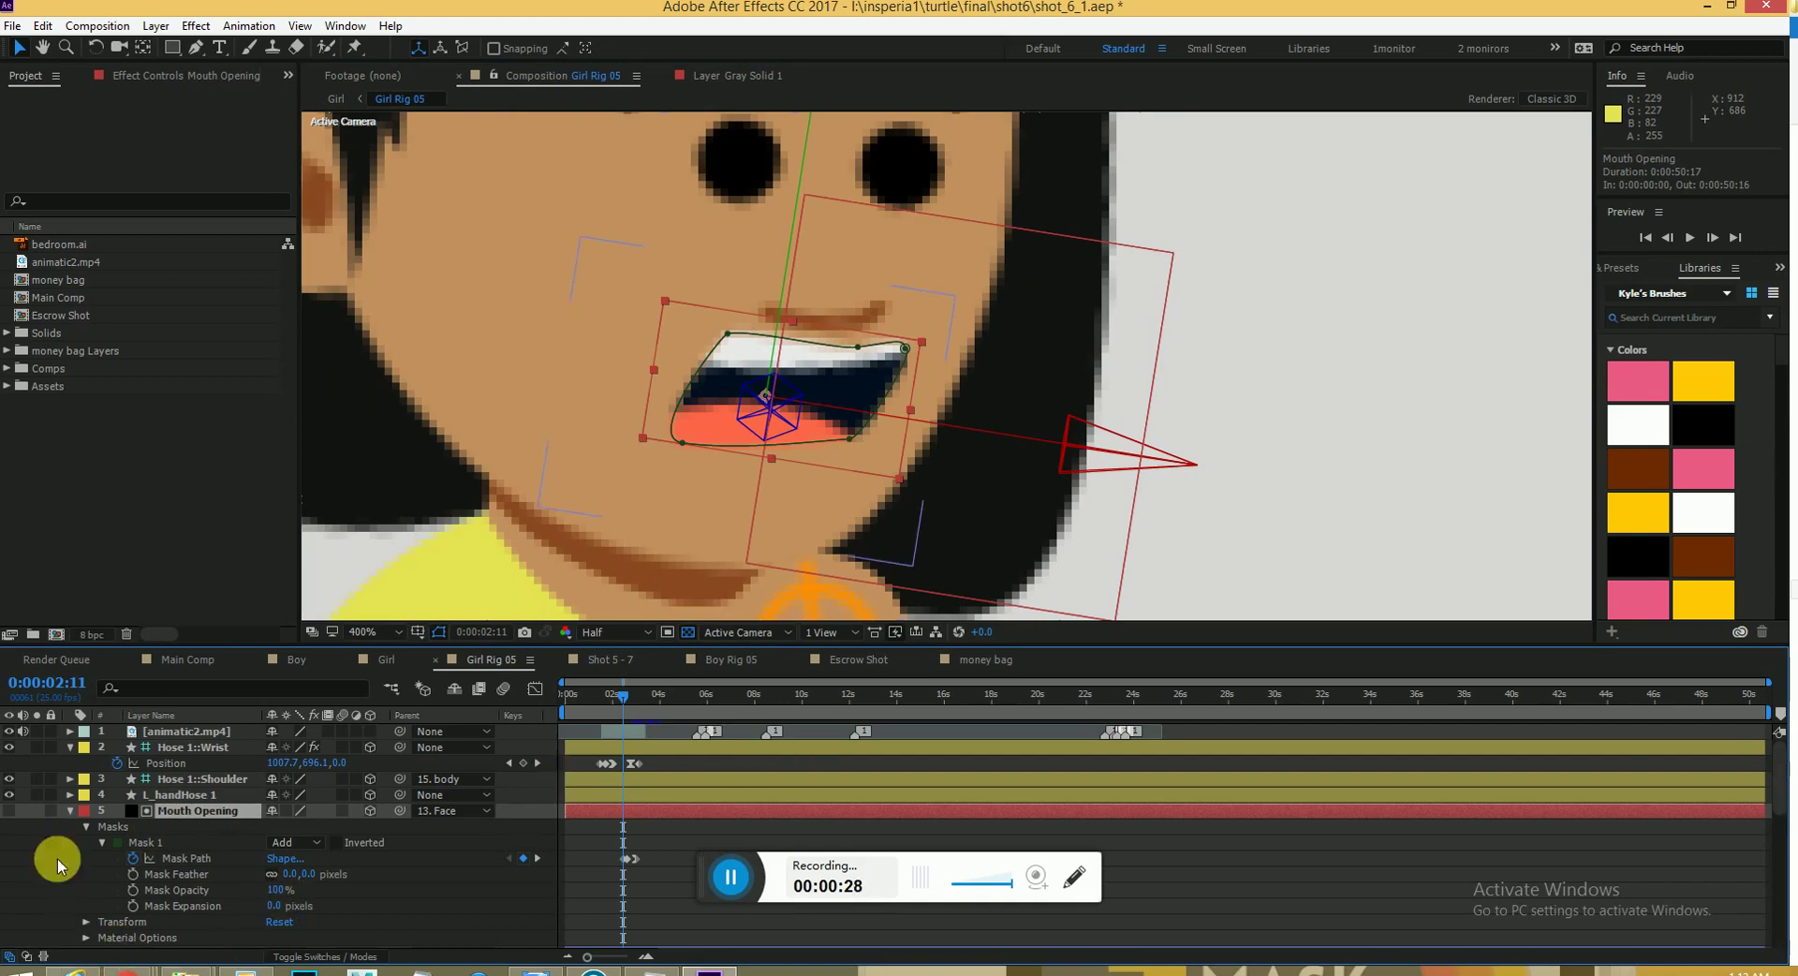
Create a new 4000×4000, 24 fps composition named Comp 1.
{"action": "left_click", "coordinate": [70, 812]}
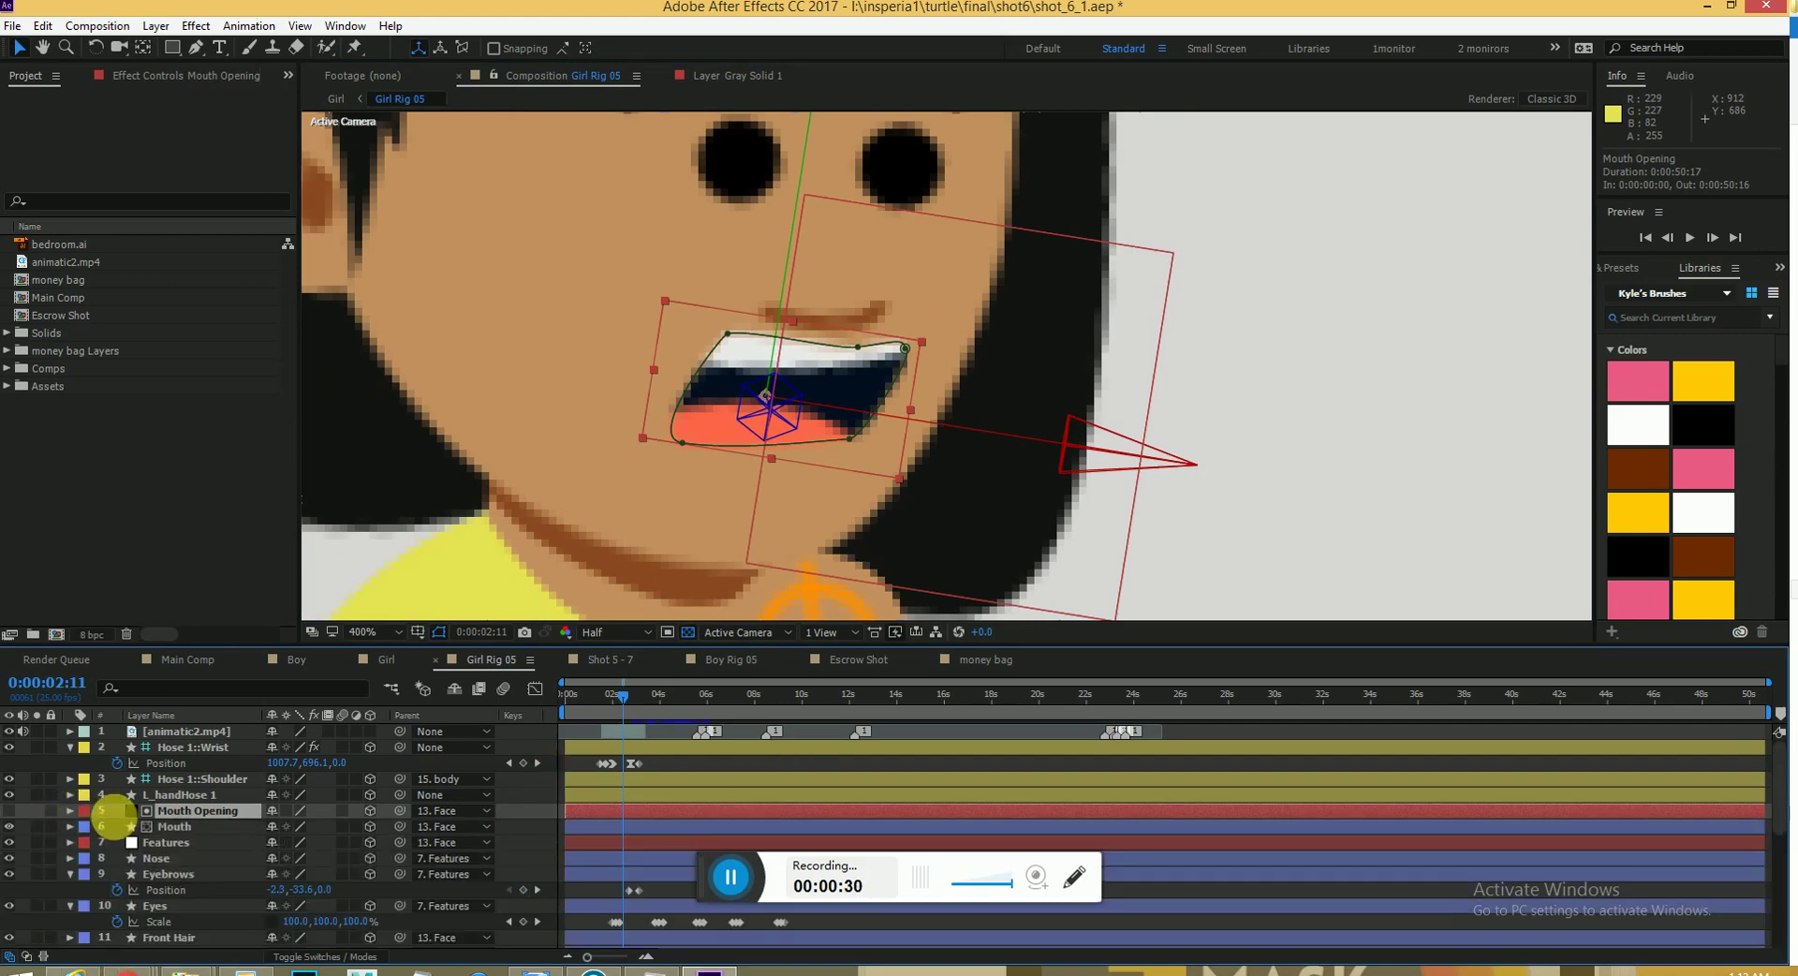
{"action": "left_click", "coordinate": [193, 828]}
{"action": "left_click", "coordinate": [188, 811]}
{"action": "left_click", "coordinate": [56, 635]}
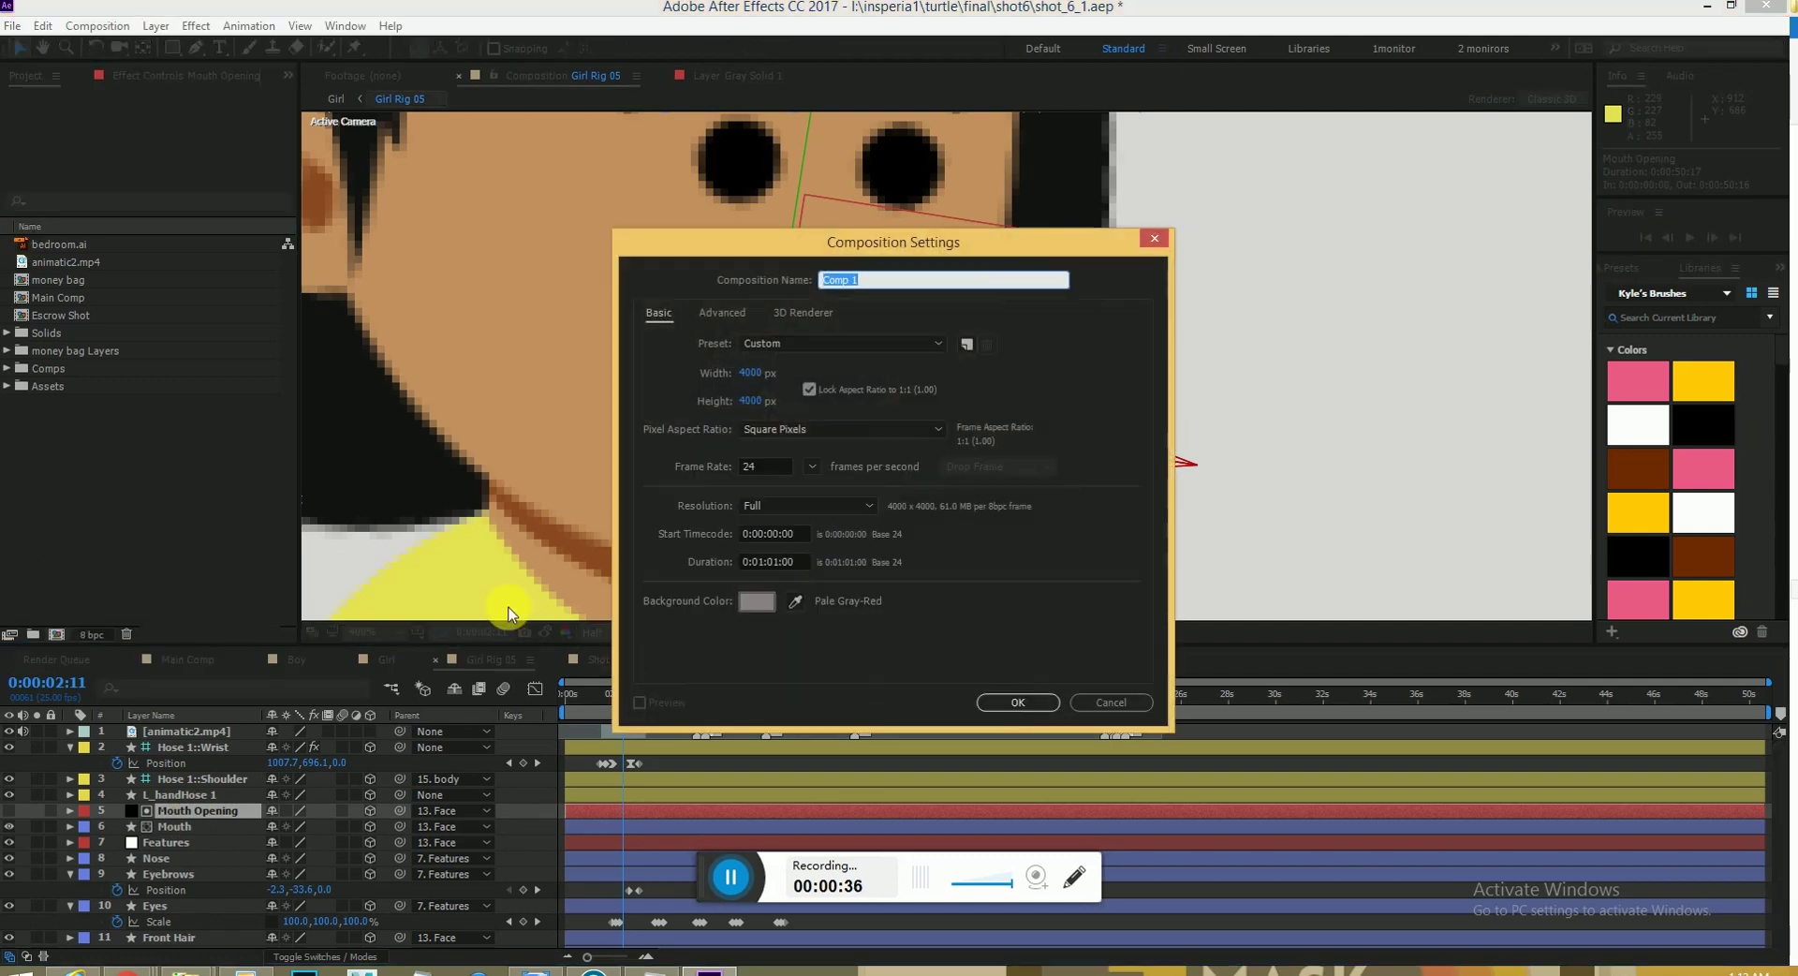
{"action": "left_click", "coordinate": [1006, 699]}
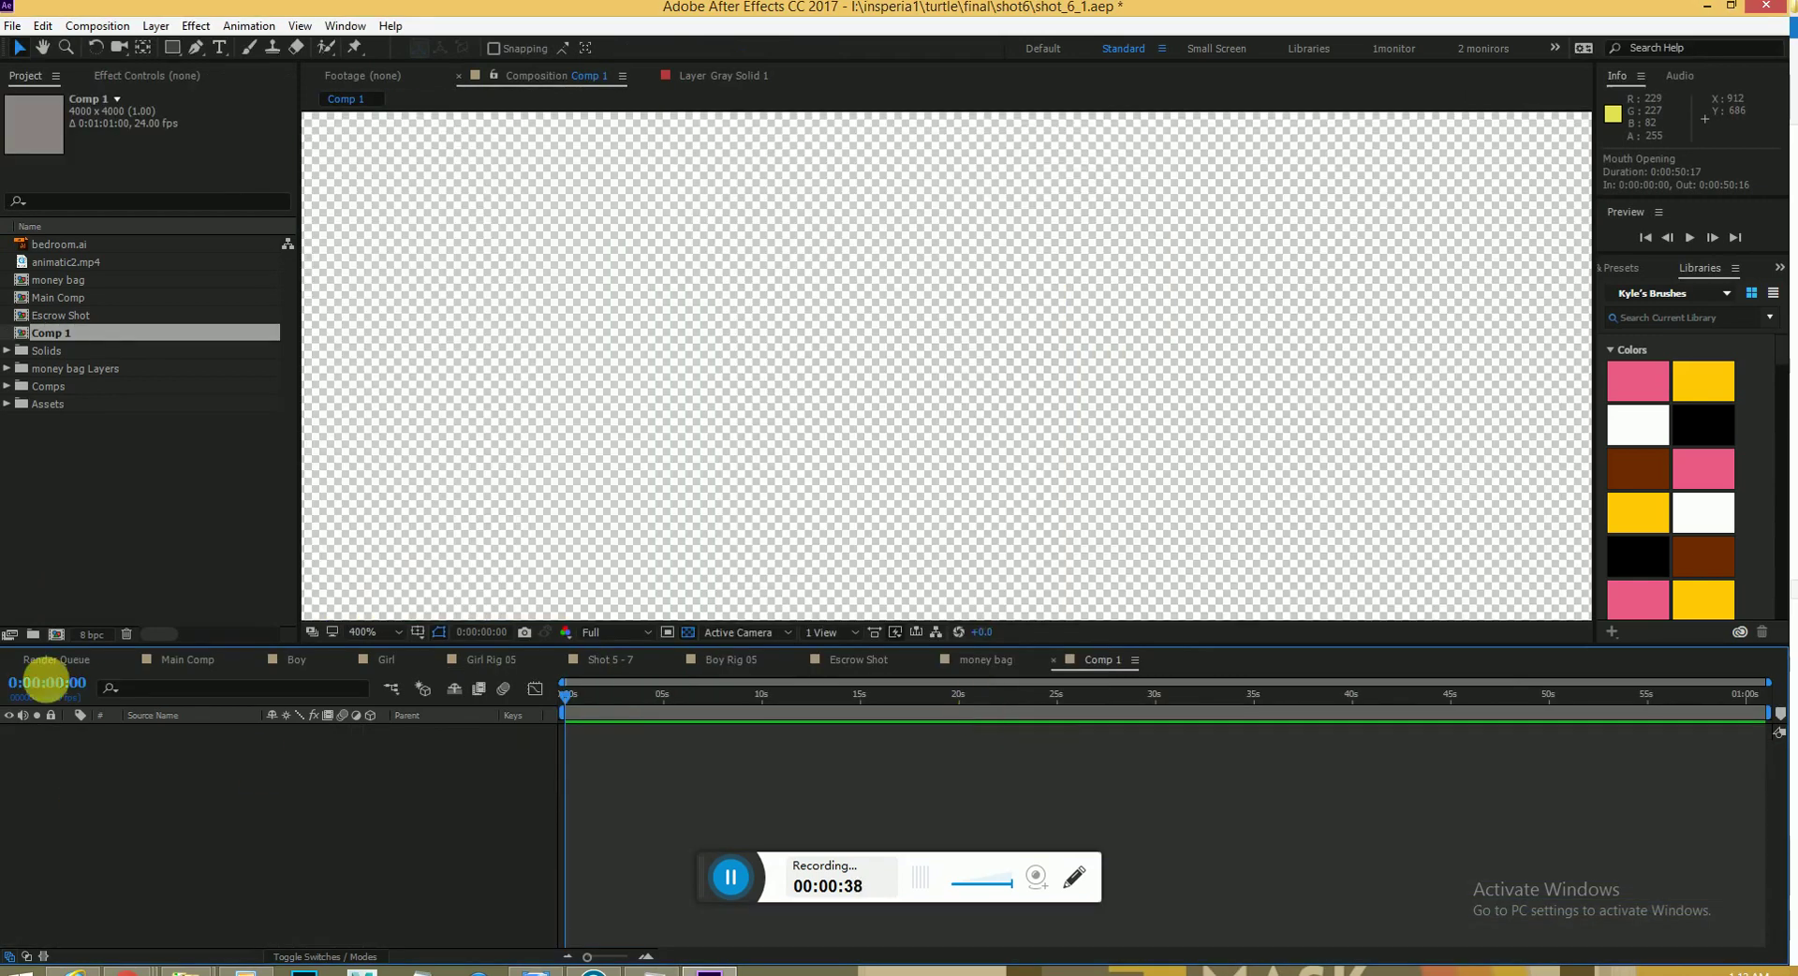
Draw a closed dark-brown curved mouth shape with the Pen tool and deepen its lower edge.
{"action": "left_click", "coordinate": [196, 47]}
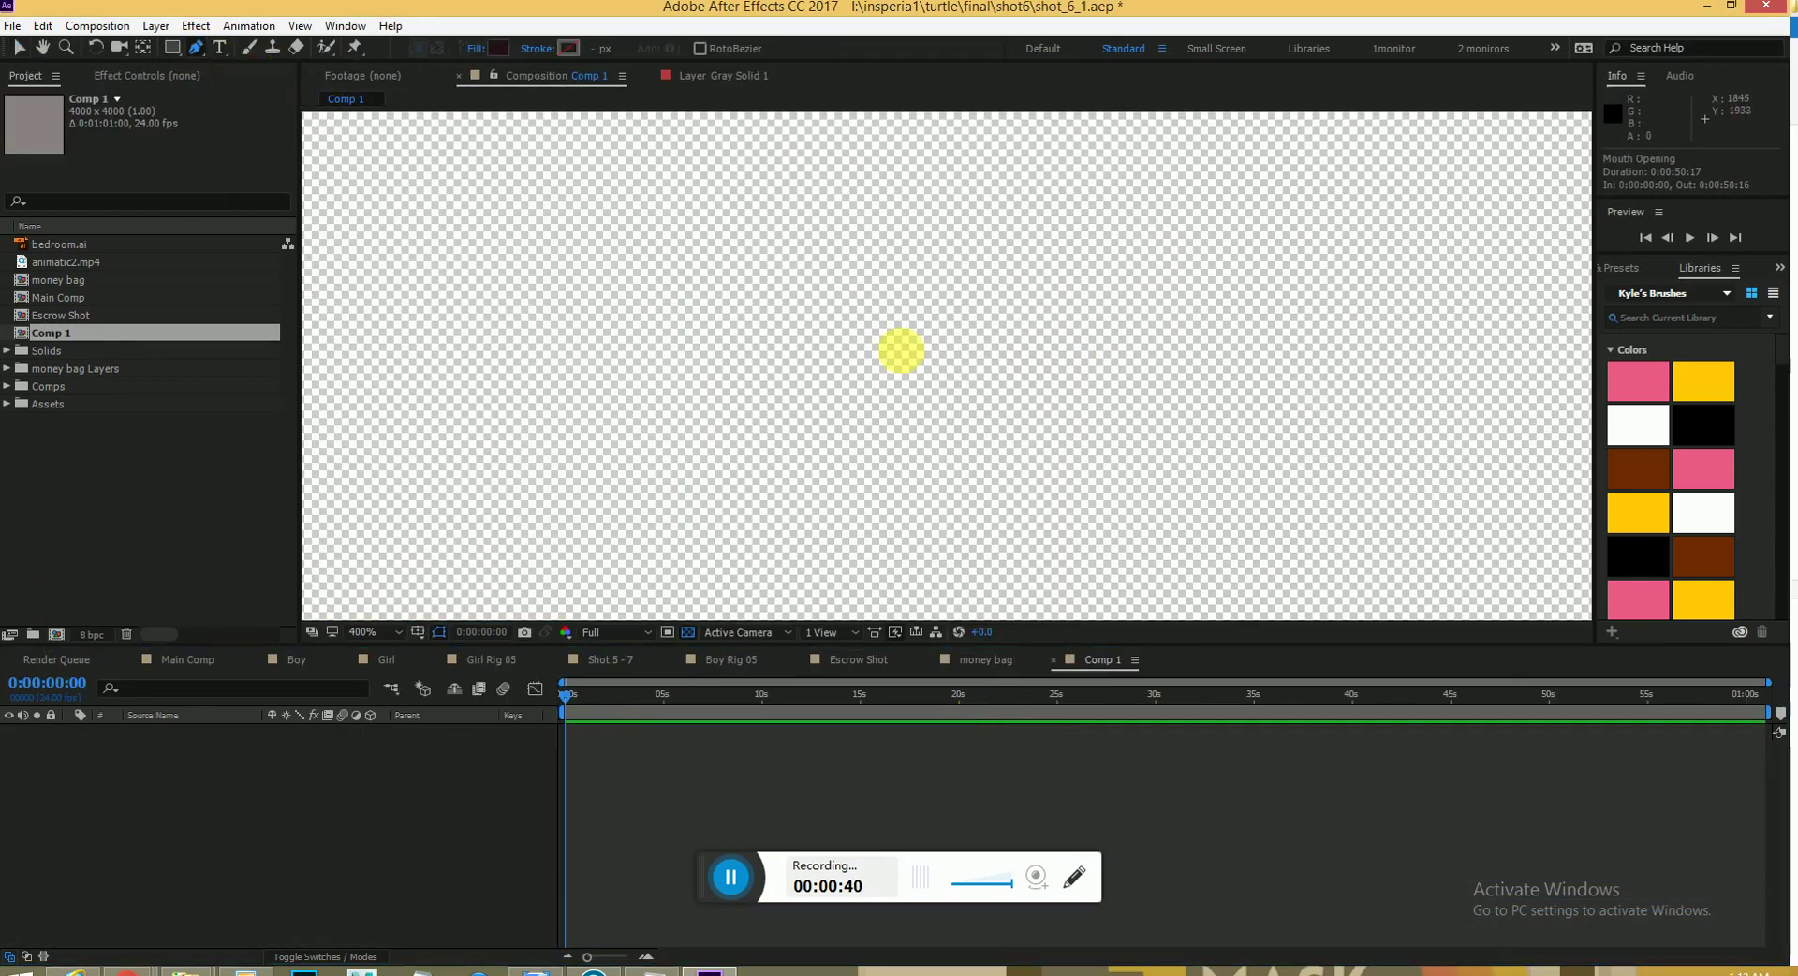
{"action": "left_click", "coordinate": [759, 363]}
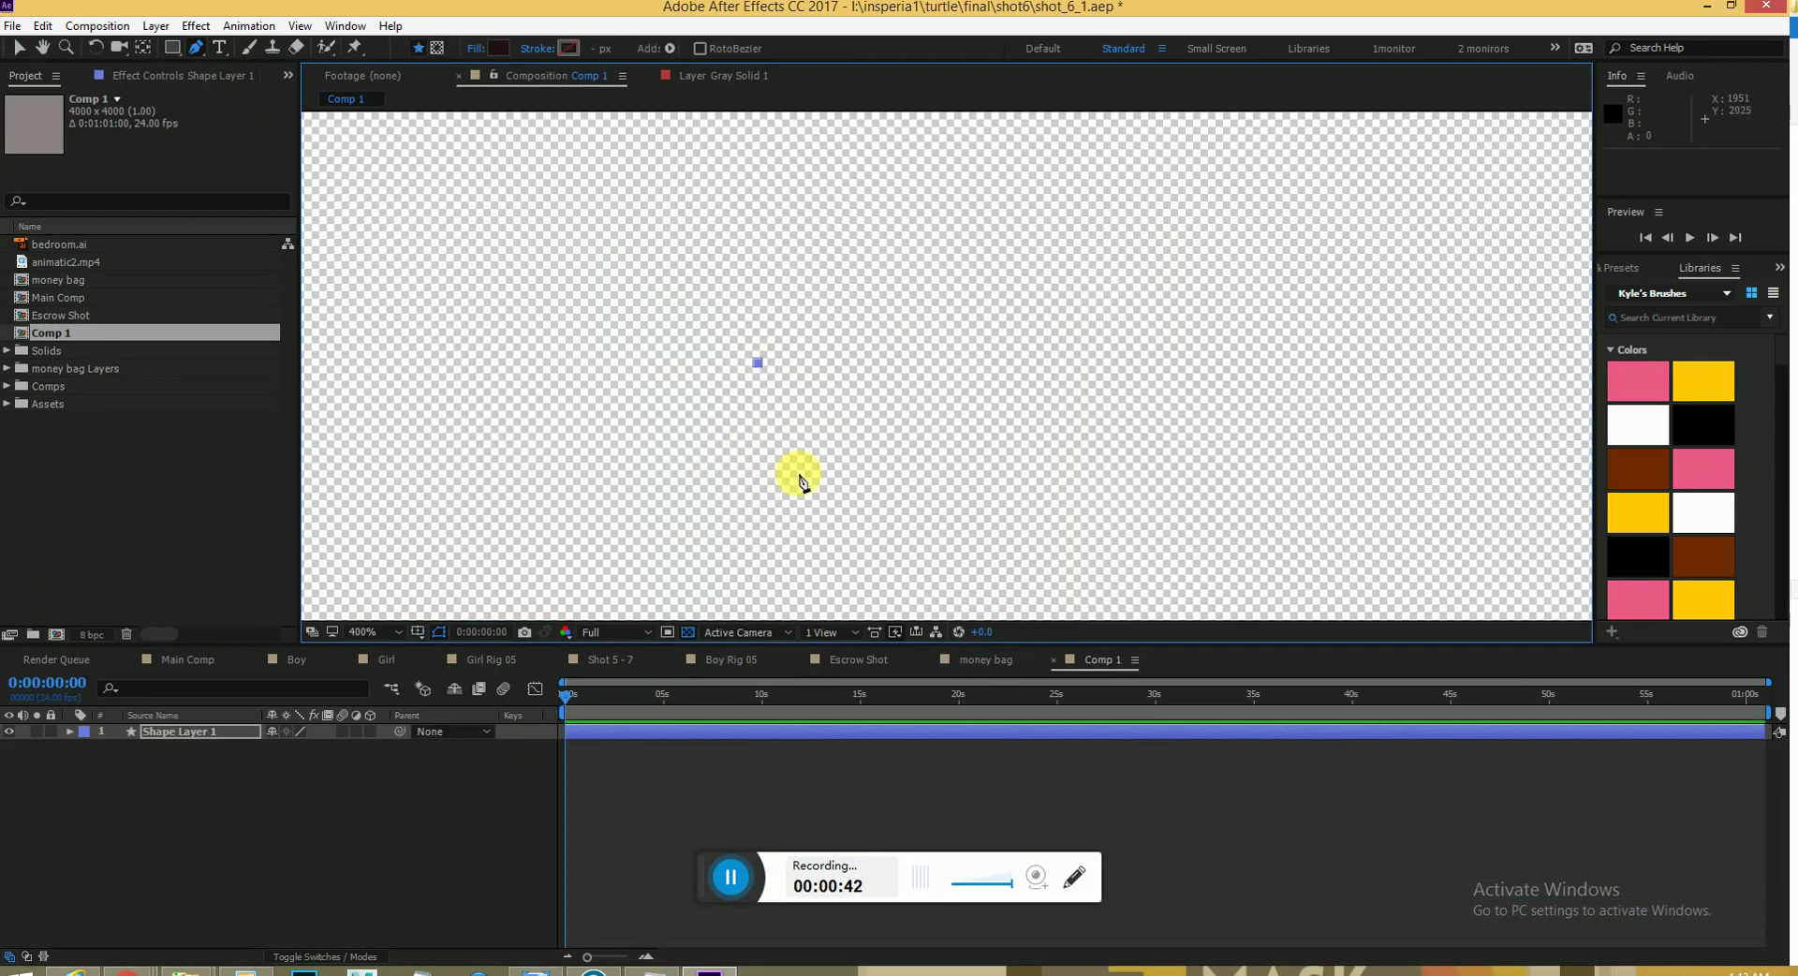
{"action": "left_click_drag", "start_coordinate": [828, 483], "coordinate": [952, 478]}
{"action": "mouse_move", "coordinate": [1002, 390]}
{"action": "left_mouse_down"}
{"action": "mouse_move", "coordinate": [937, 335]}
{"action": "mouse_move", "coordinate": [830, 318]}
{"action": "left_mouse_up"}
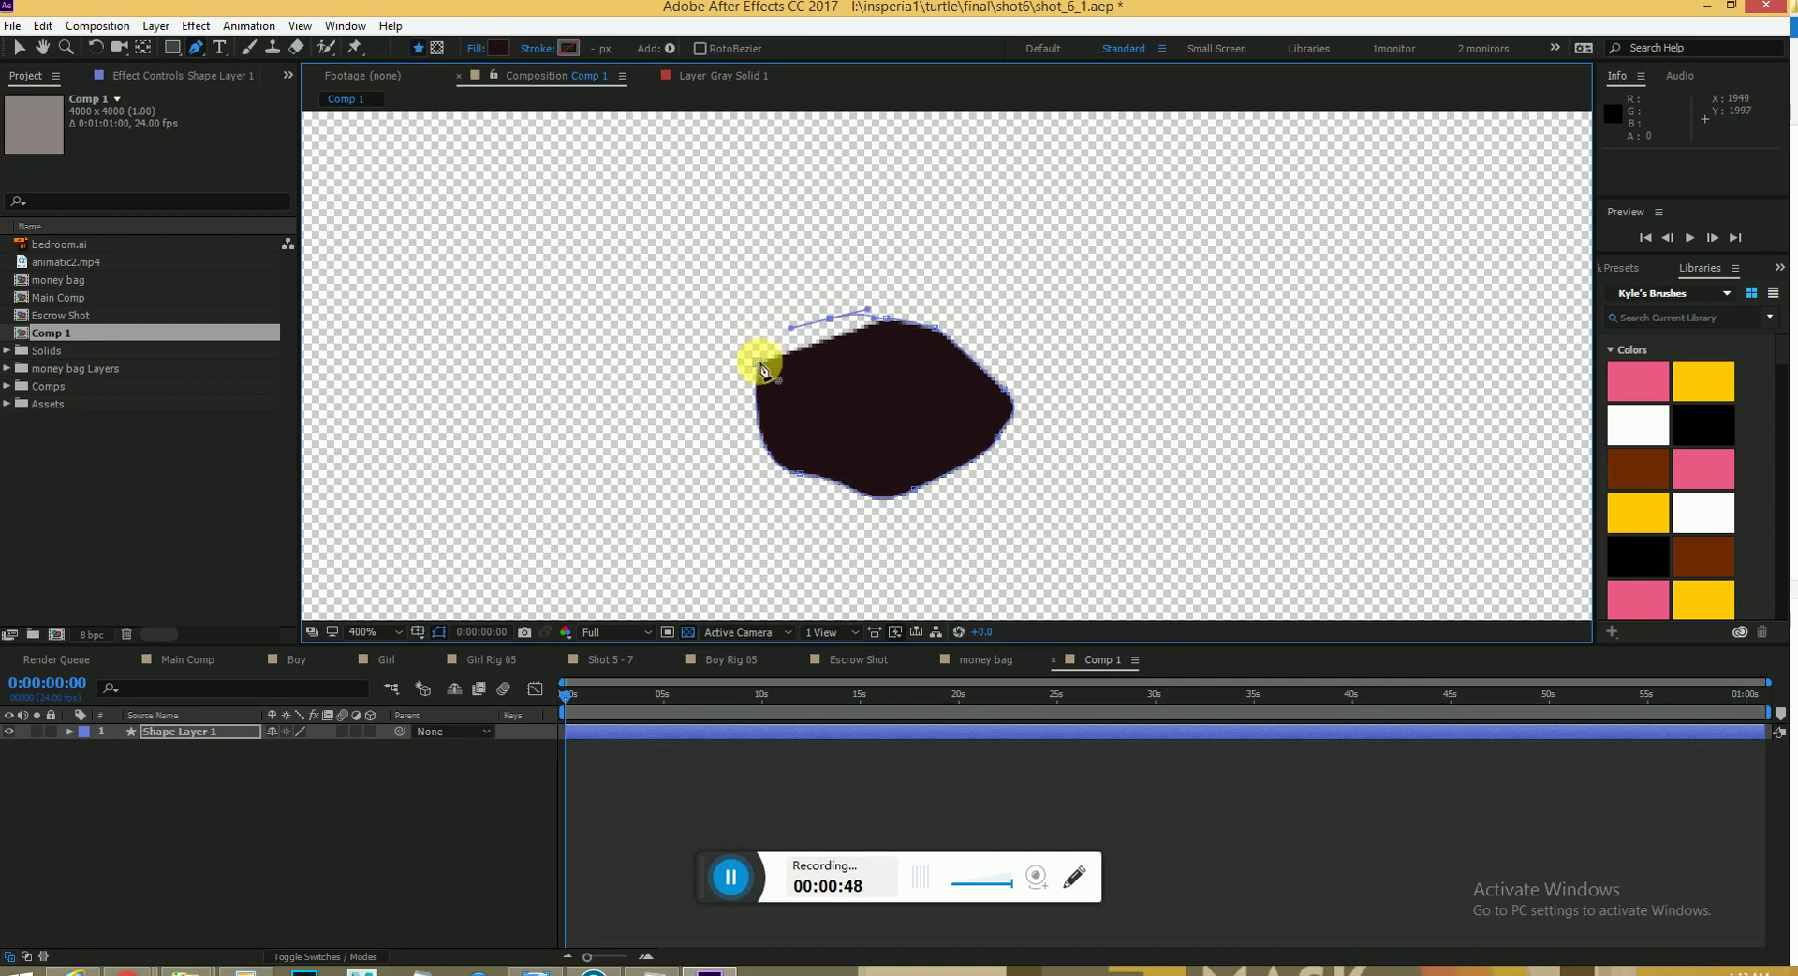
{"action": "left_click_drag", "start_coordinate": [757, 366], "coordinate": [757, 370]}
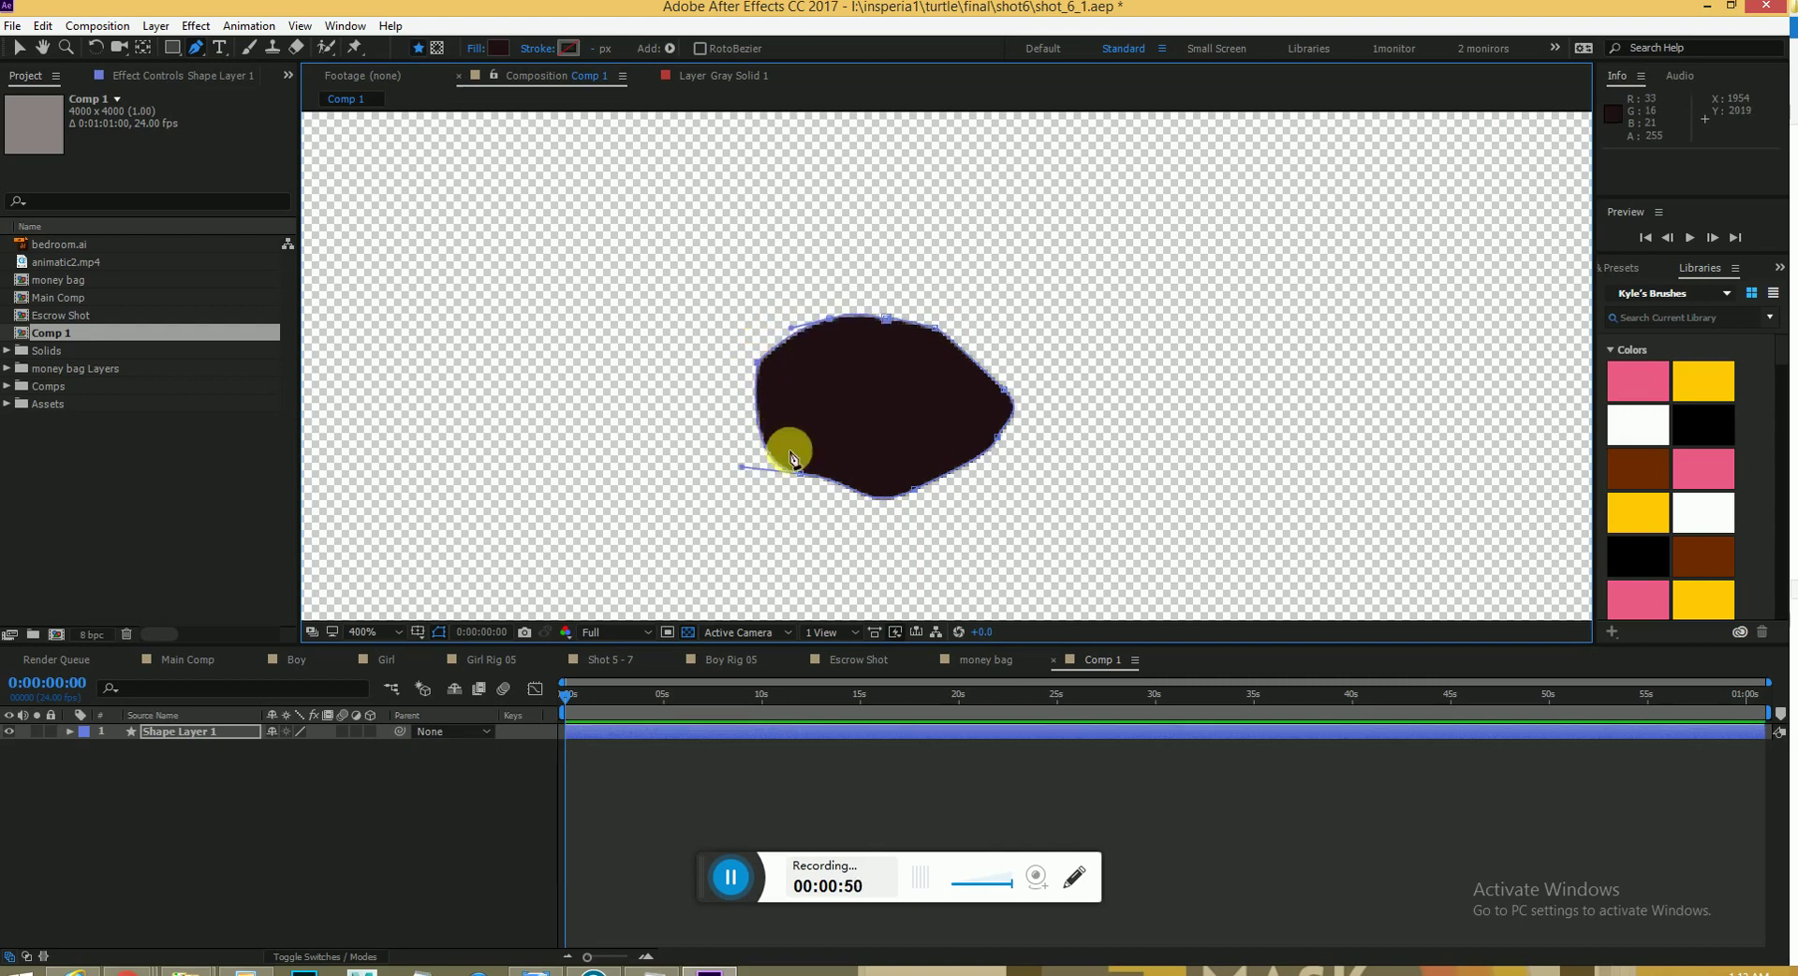
{"action": "left_click_drag", "start_coordinate": [800, 476], "coordinate": [770, 506]}
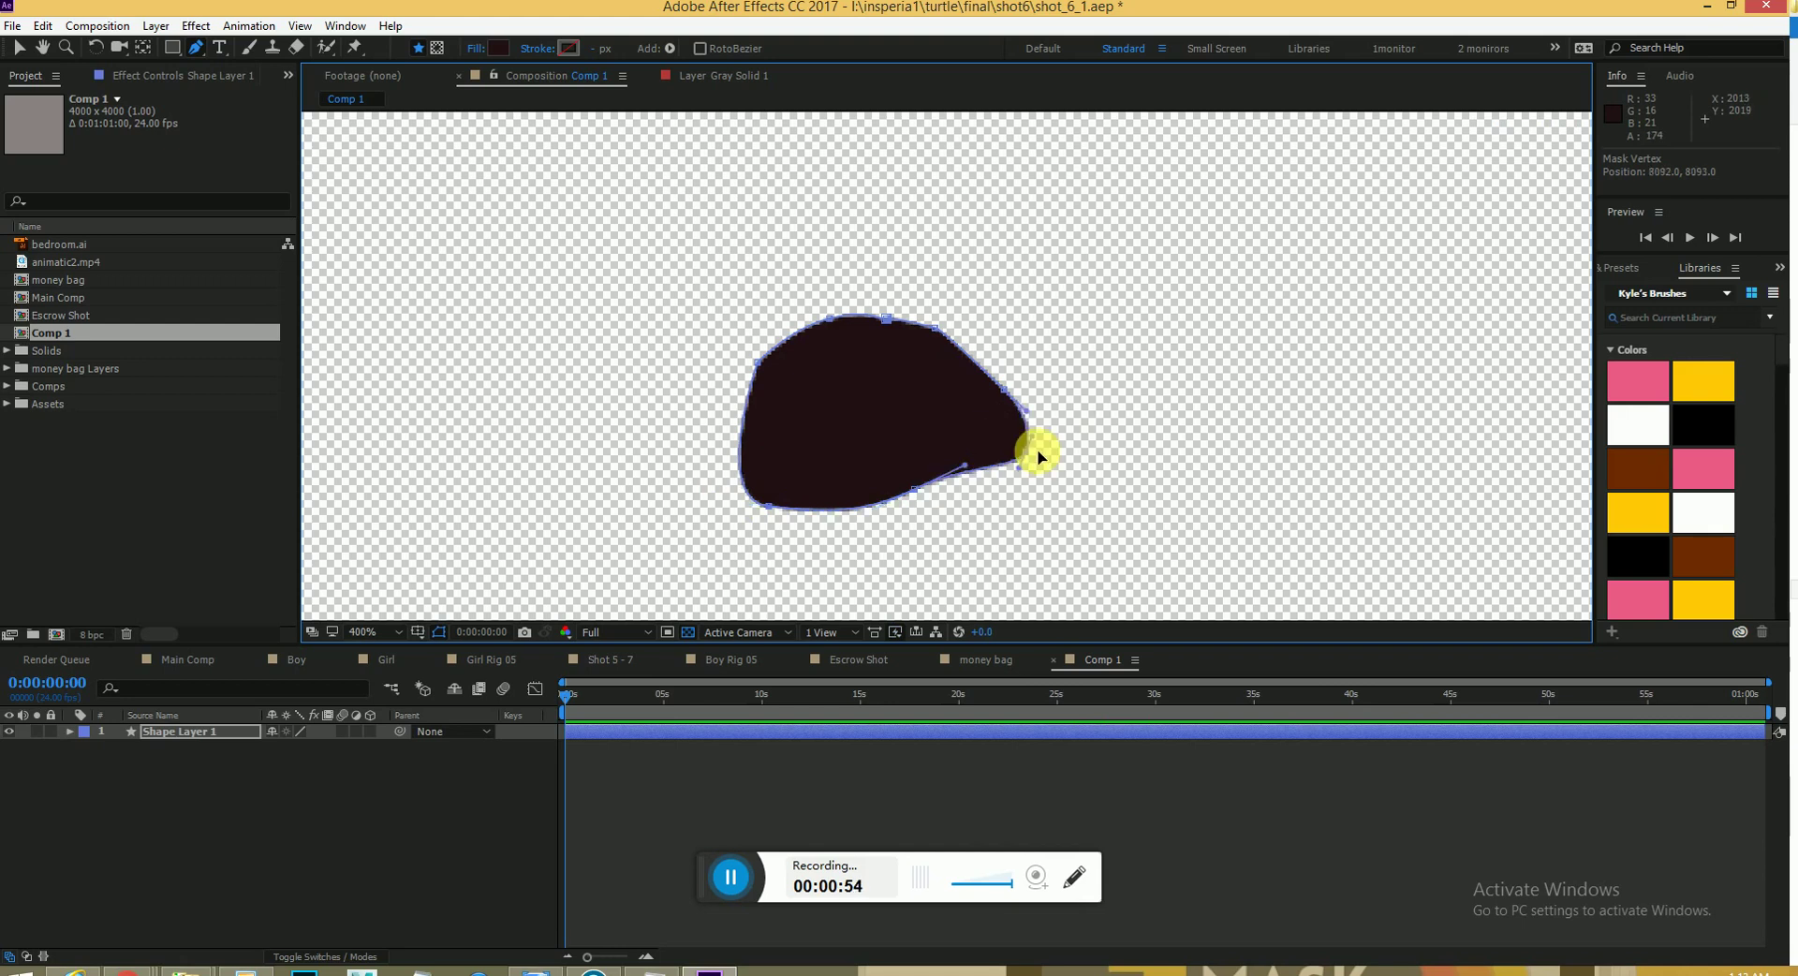
{"action": "left_click_drag", "start_coordinate": [915, 490], "coordinate": [917, 530]}
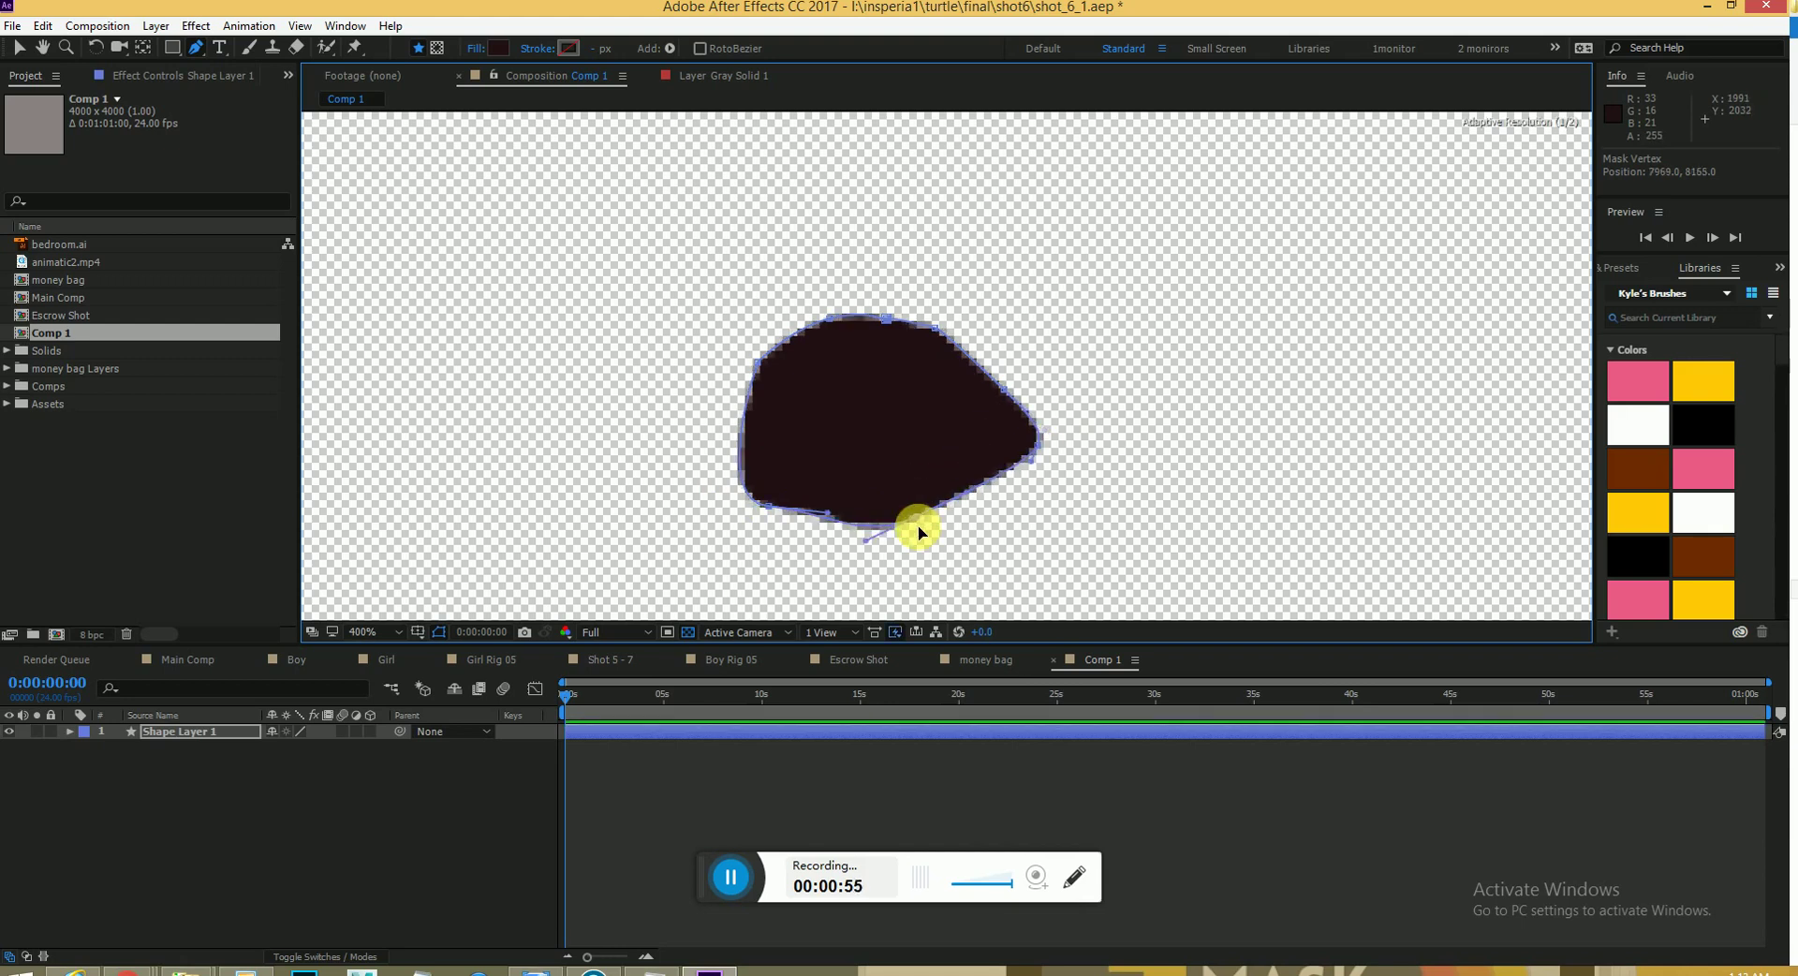
{"action": "left_click", "coordinate": [792, 545]}
Draw a second closed tongue path across the lower mouth and pull its inner point left.
{"action": "left_click_drag", "start_coordinate": [1032, 396], "coordinate": [1122, 392]}
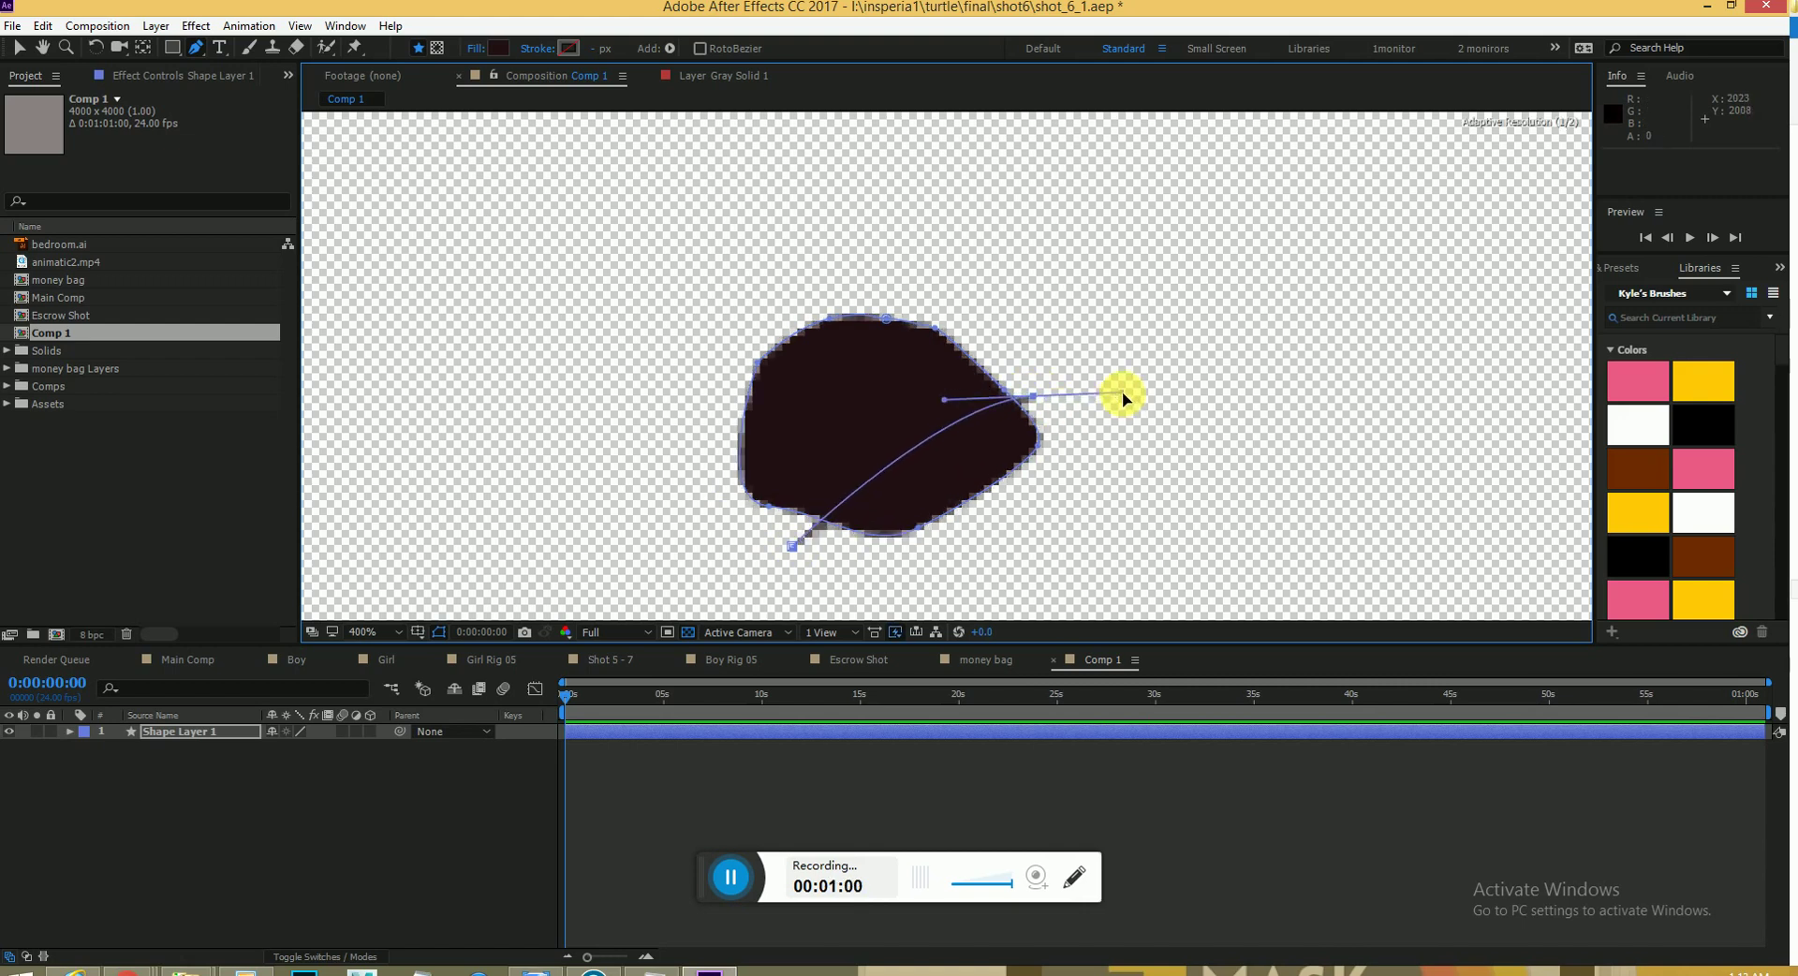
{"action": "left_click_drag", "start_coordinate": [1050, 491], "coordinate": [986, 535]}
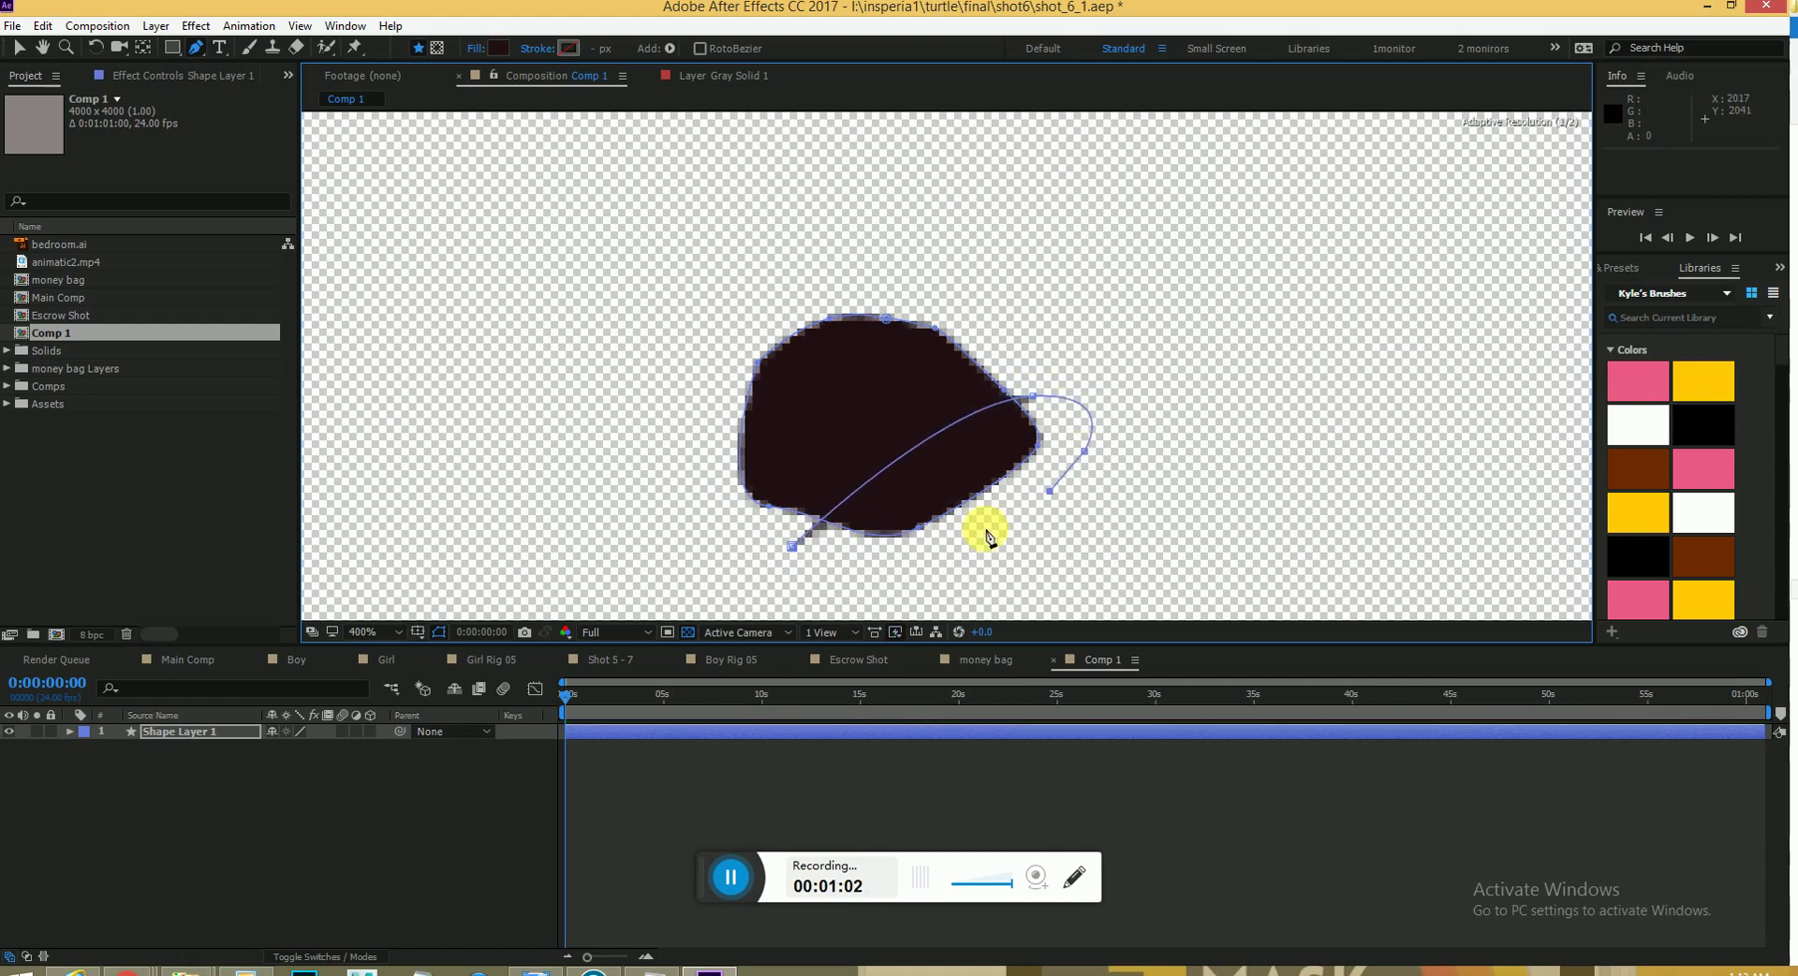
{"action": "left_click", "coordinate": [846, 581]}
{"action": "left_click", "coordinate": [792, 546]}
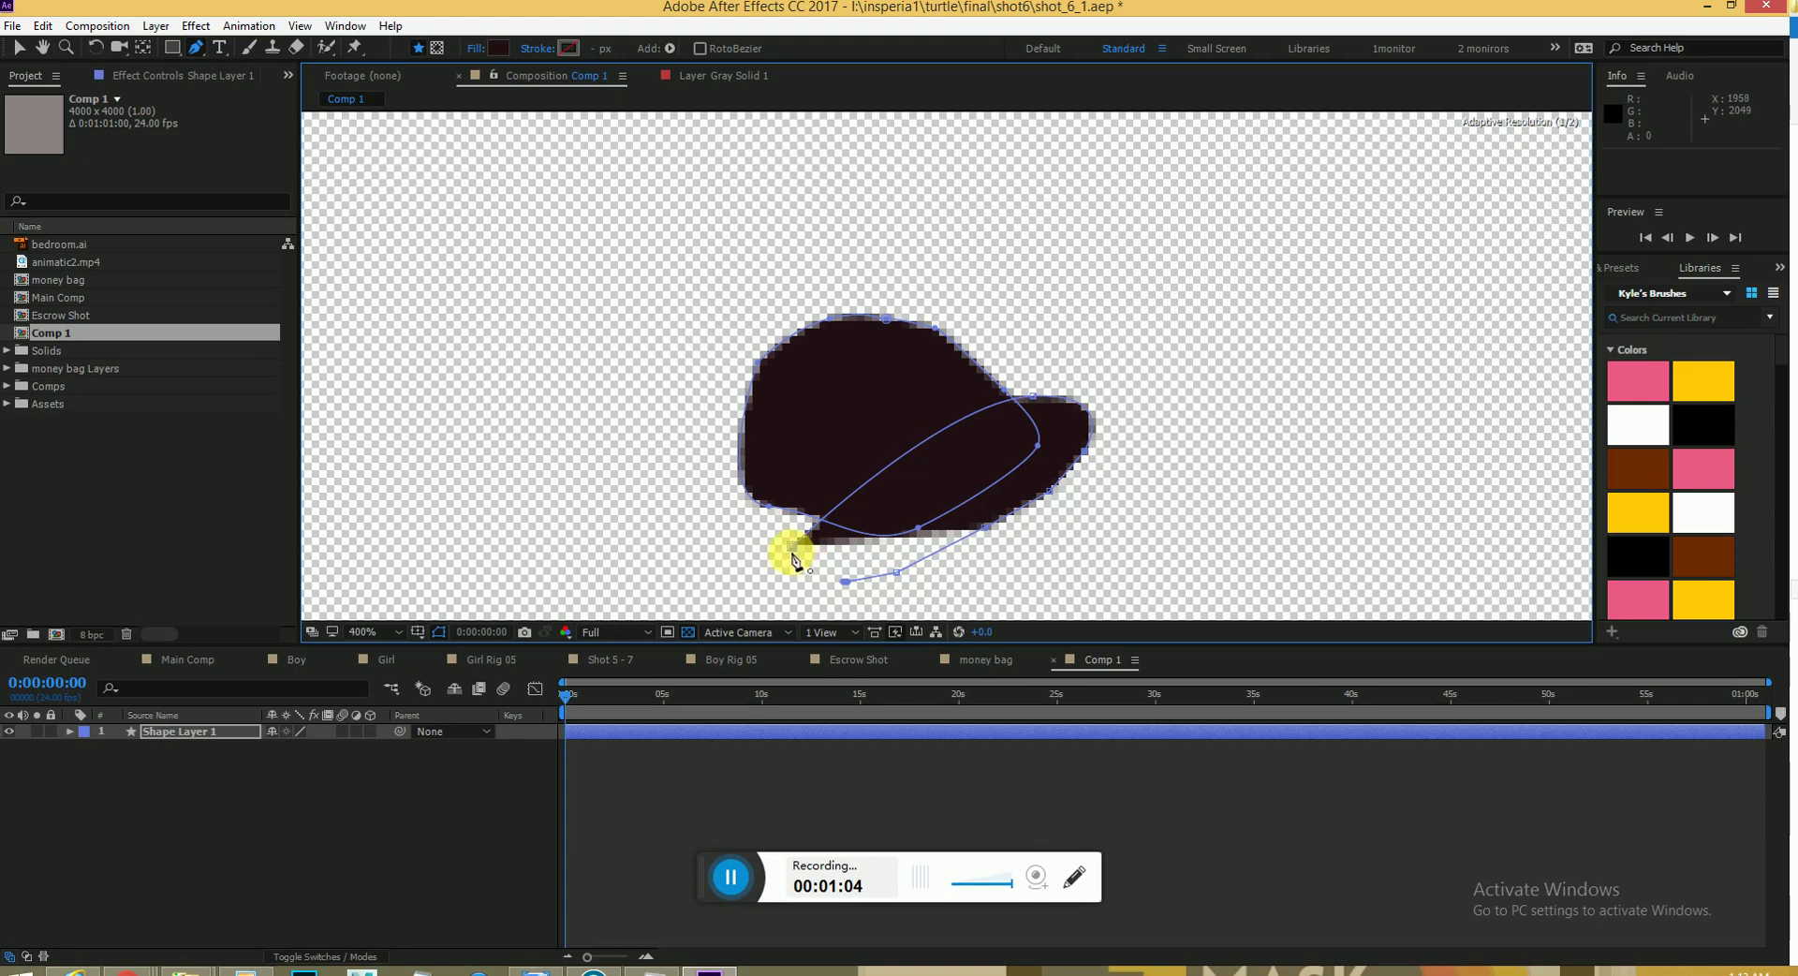
{"action": "left_click", "coordinate": [791, 551]}
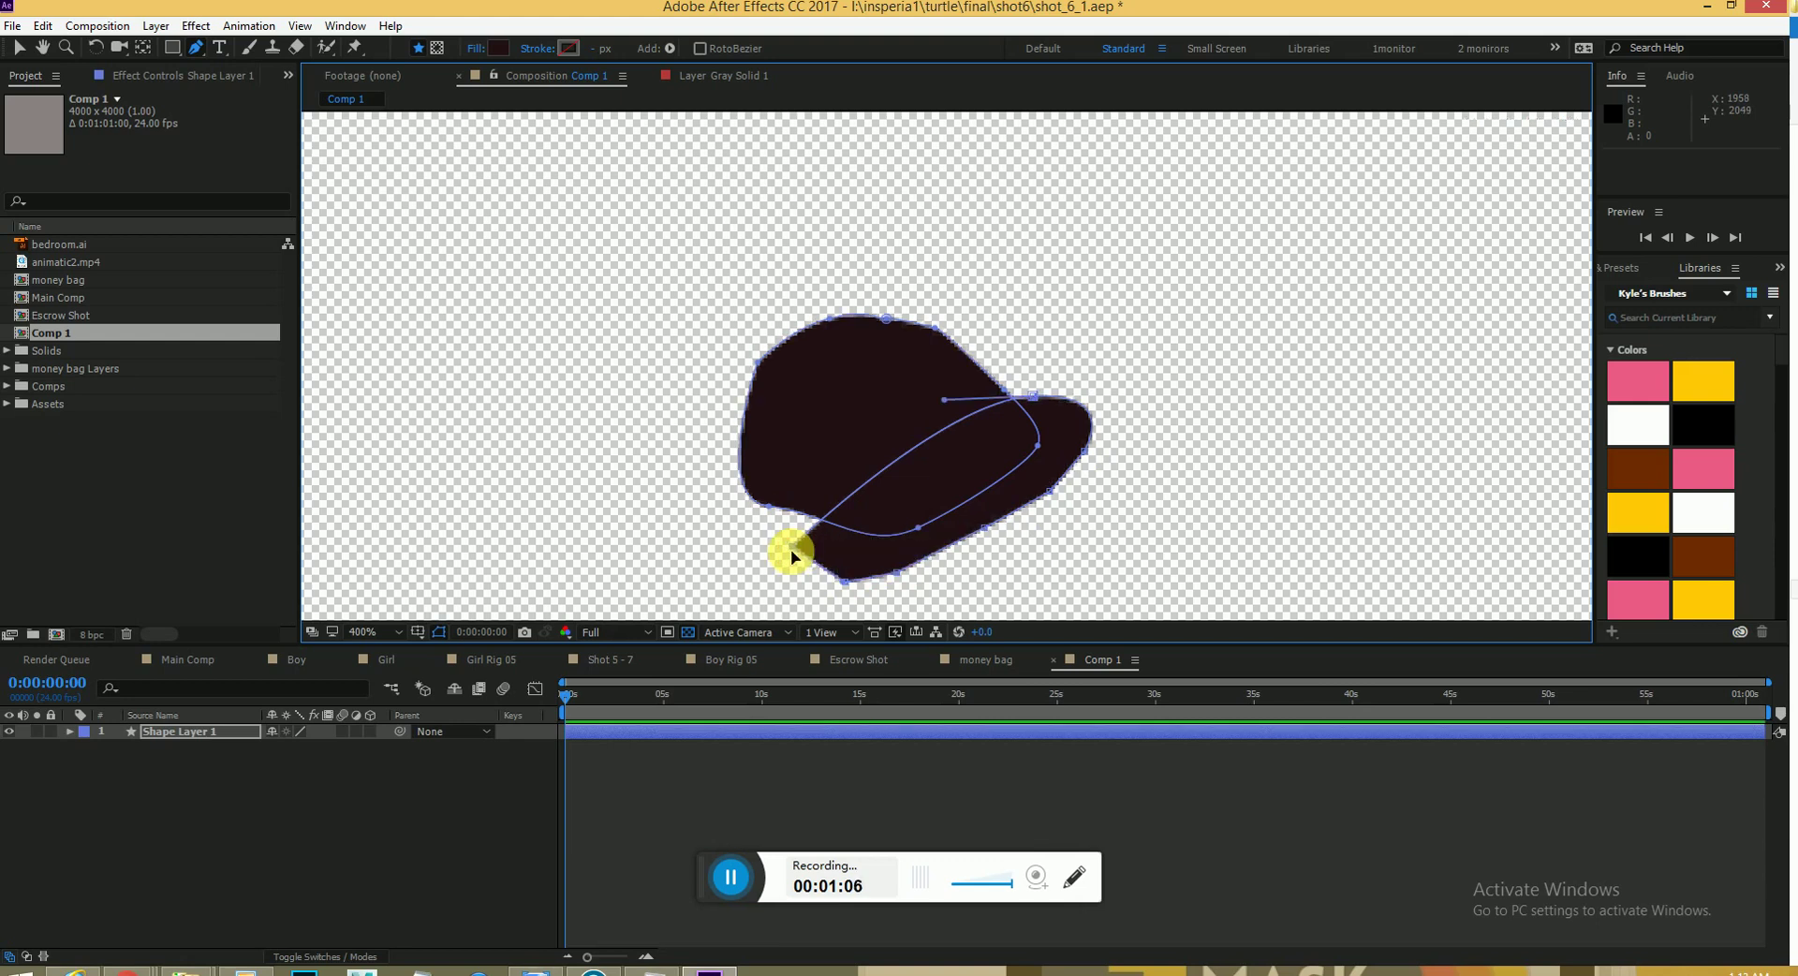
{"action": "left_click", "coordinate": [944, 403]}
{"action": "left_click_drag", "start_coordinate": [944, 402], "coordinate": [840, 391]}
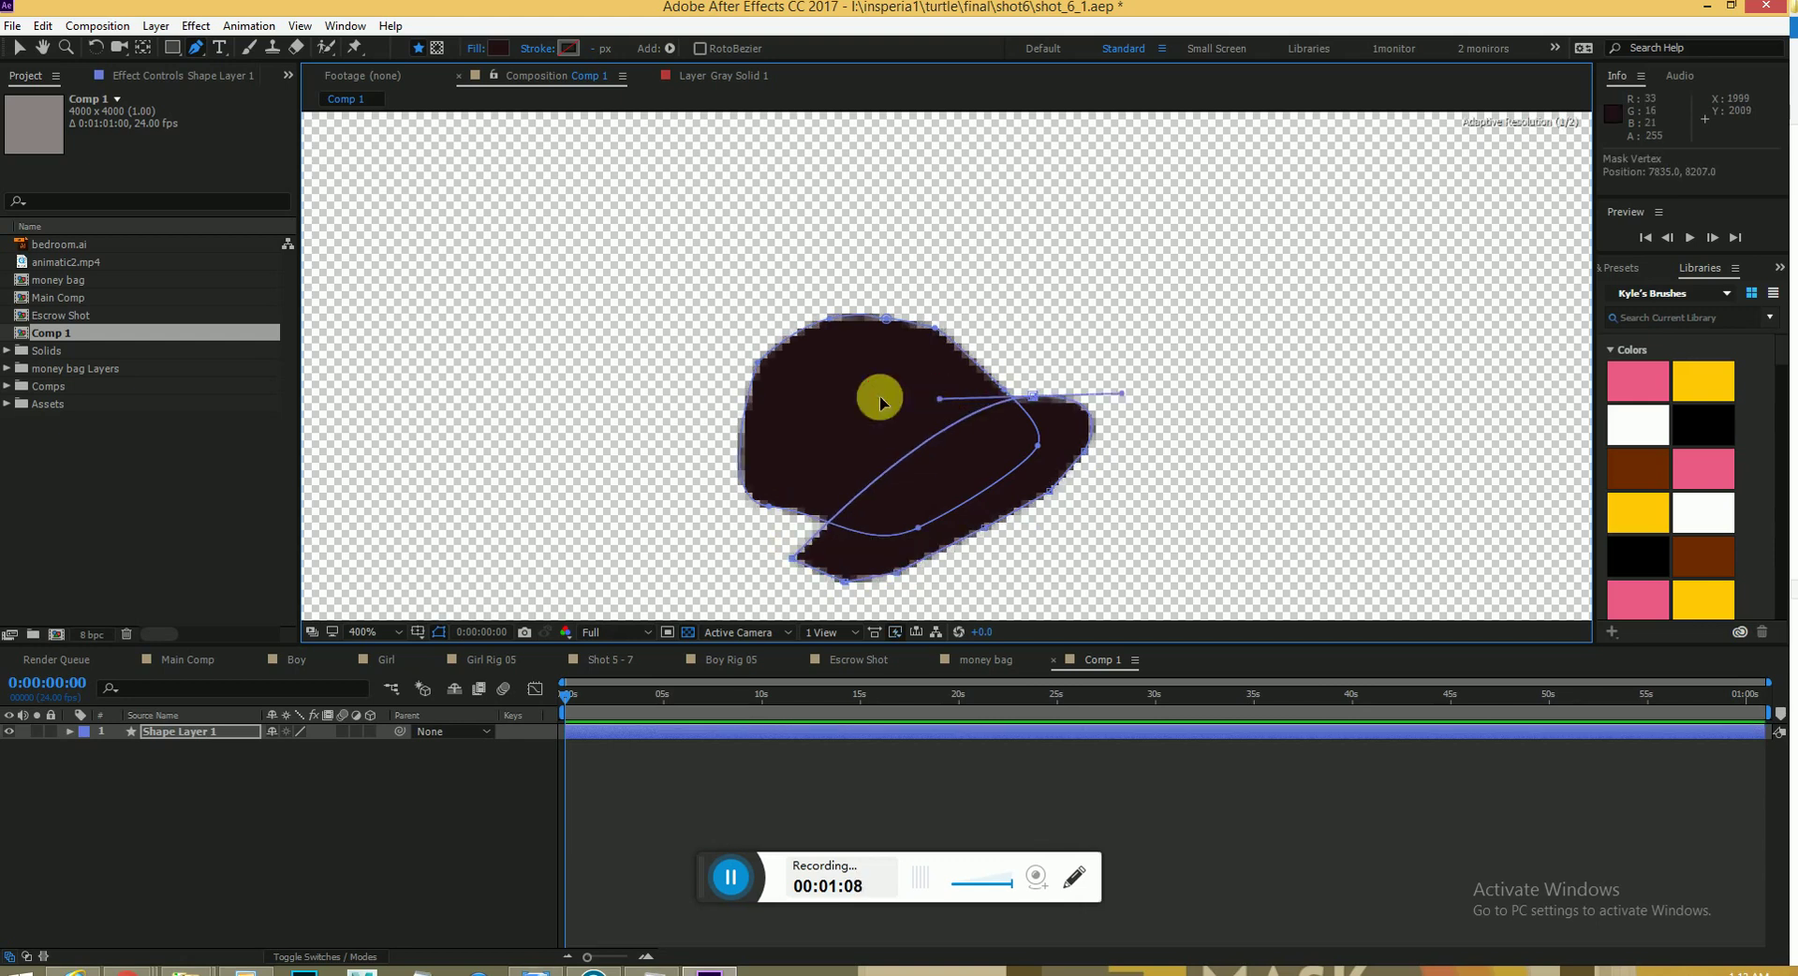
{"action": "left_click", "coordinate": [499, 49]}
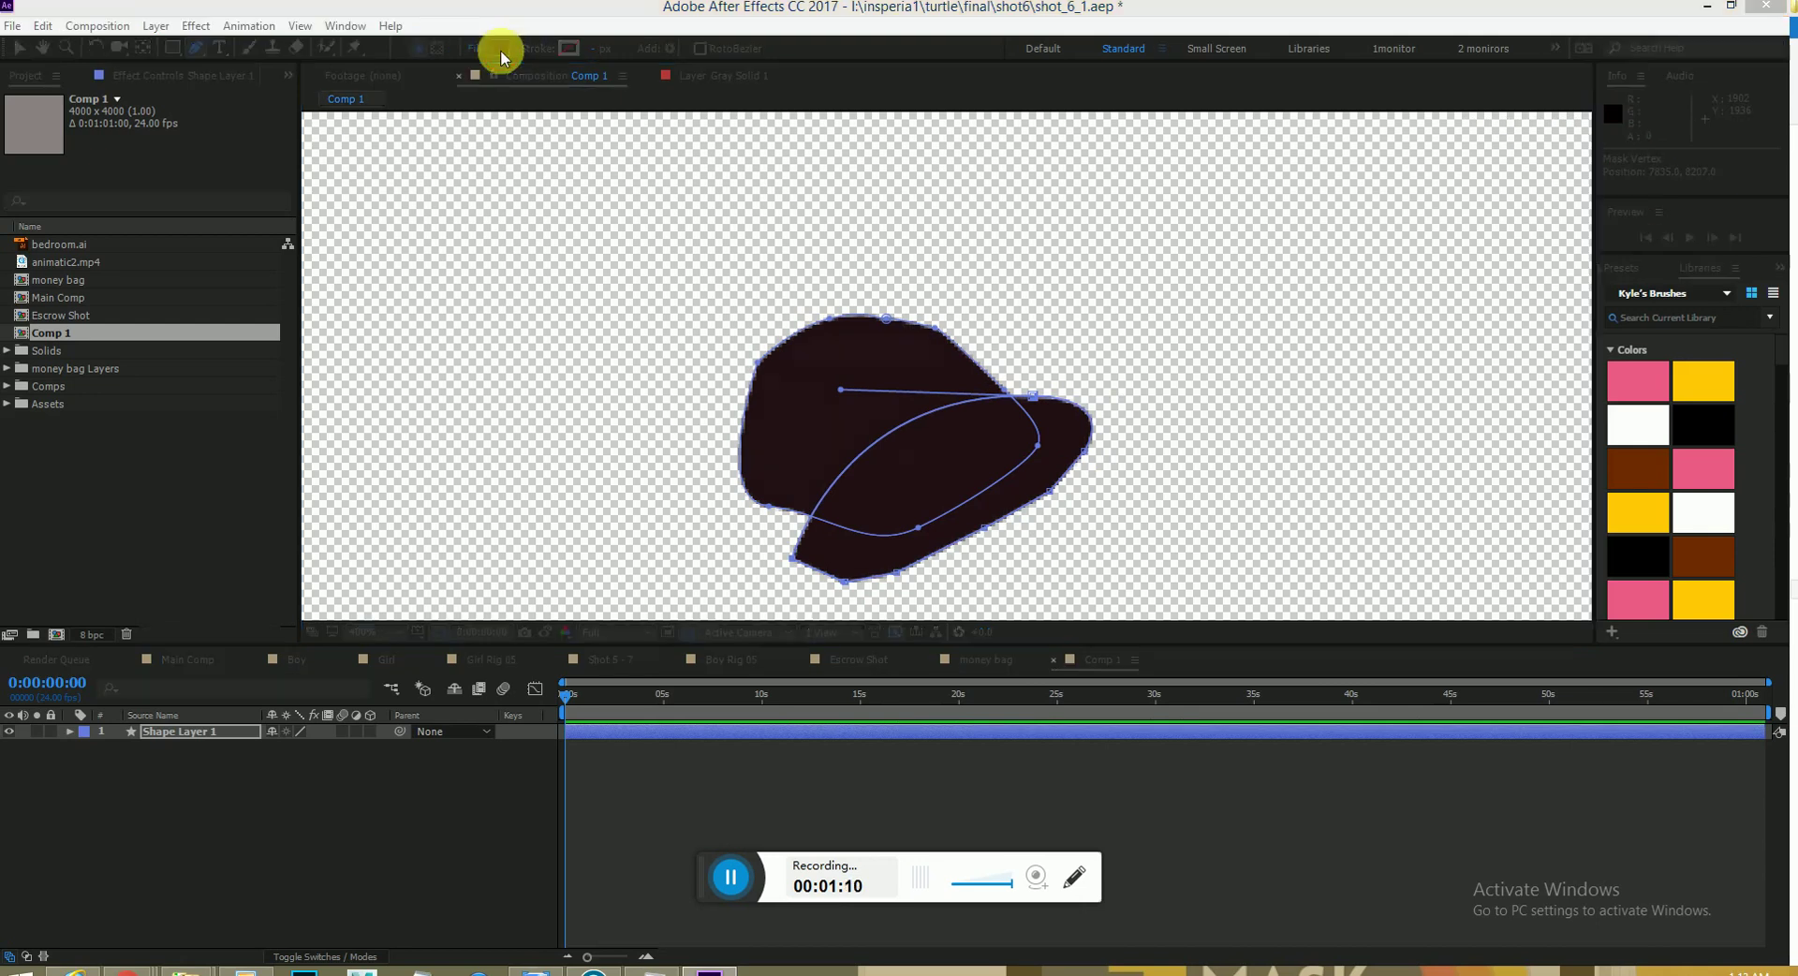
Recolour the tongue fill to the brighter pink F27A99.
{"action": "left_click", "coordinate": [811, 400]}
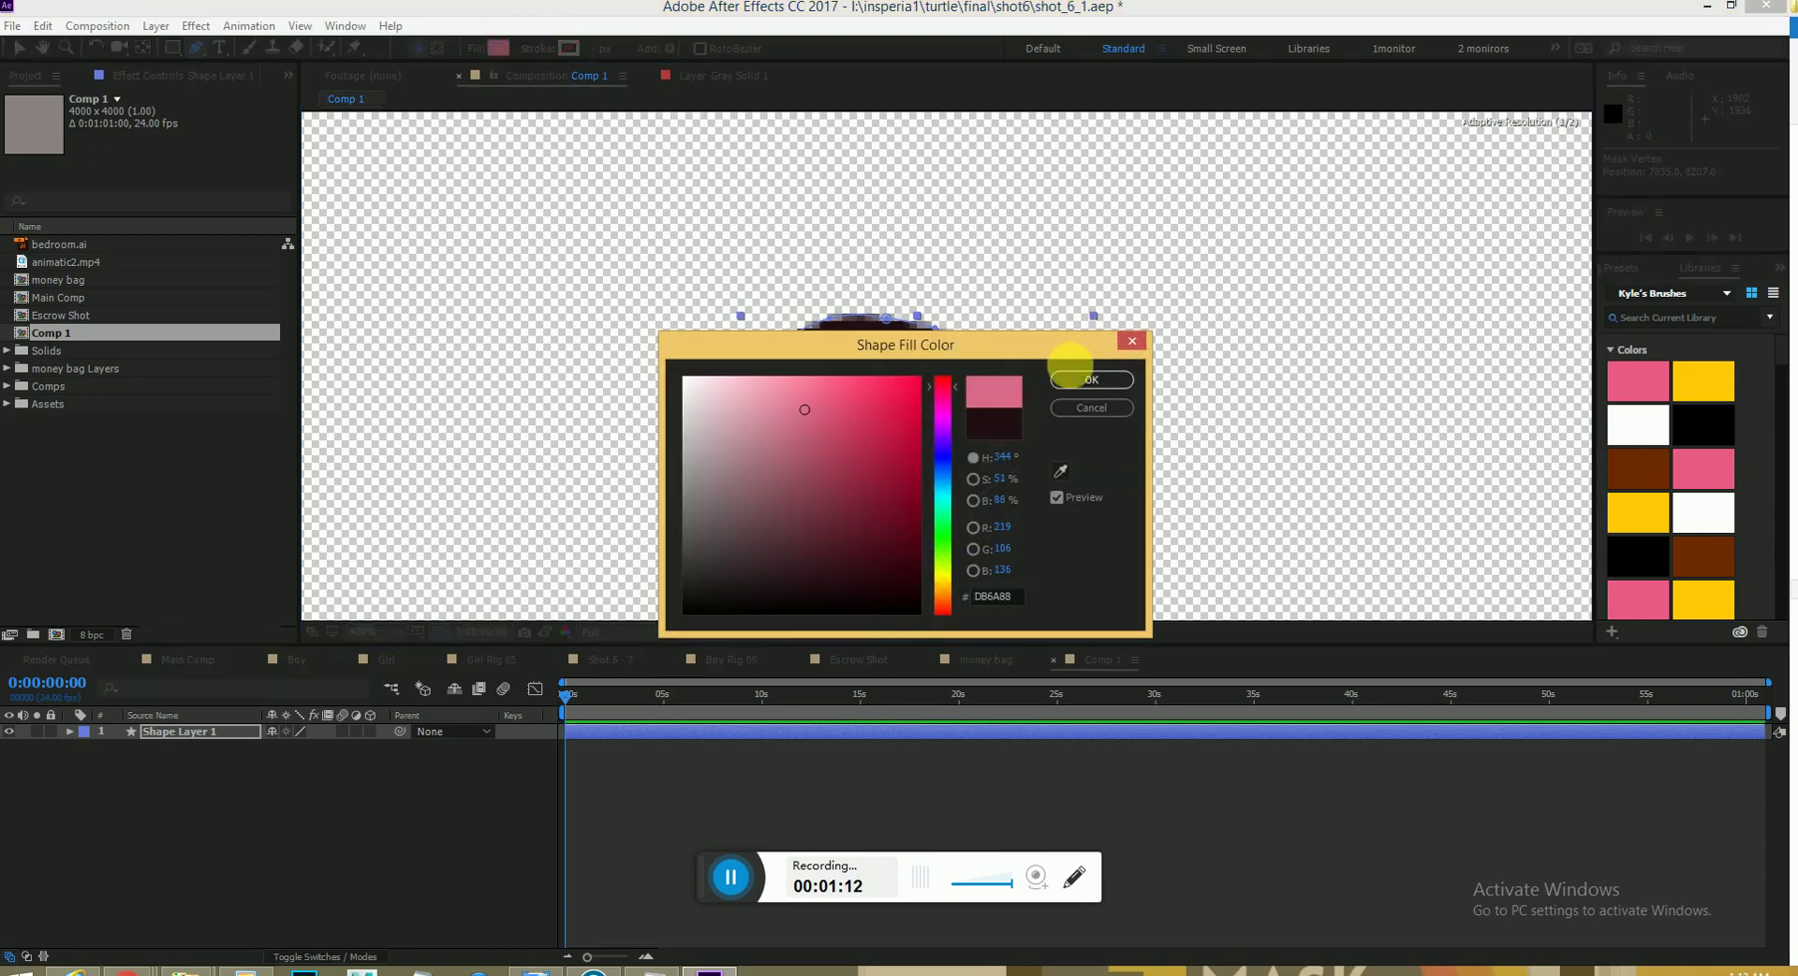
{"action": "left_click", "coordinate": [800, 388]}
{"action": "left_click", "coordinate": [1124, 390]}
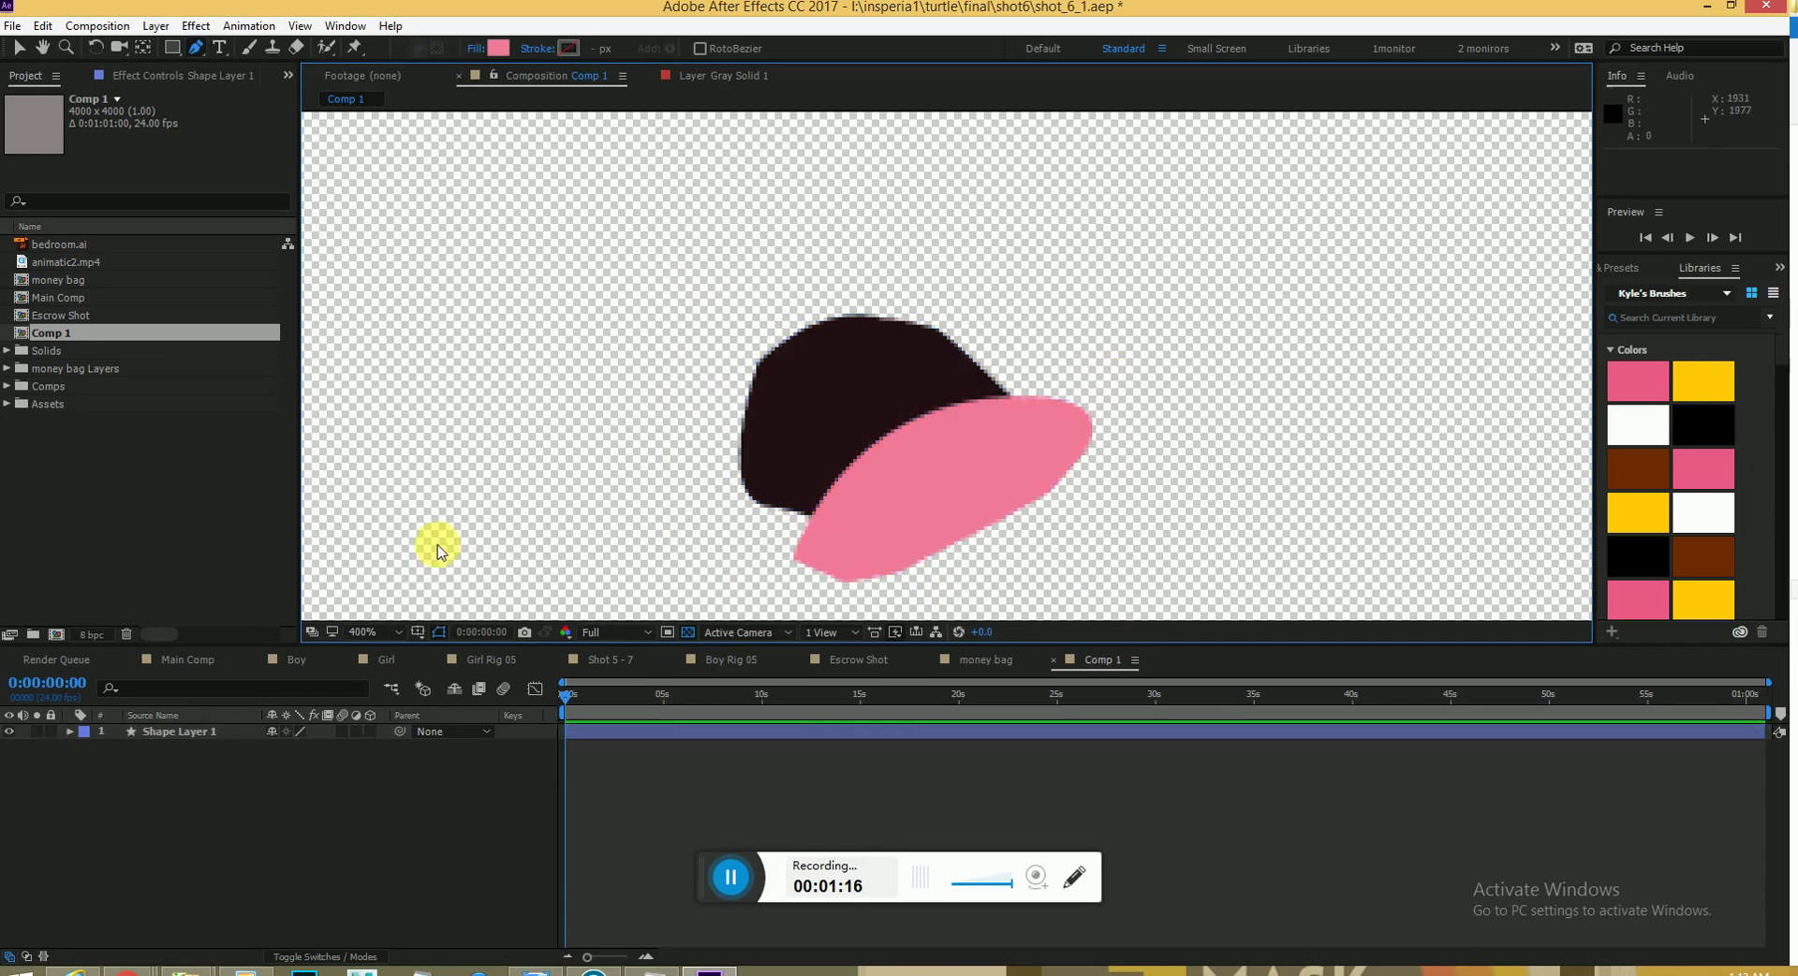
On Shape Layer 1, draw a closed pink shape along the tongue's lower-right edge and curve it.
{"action": "left_click", "coordinate": [208, 730]}
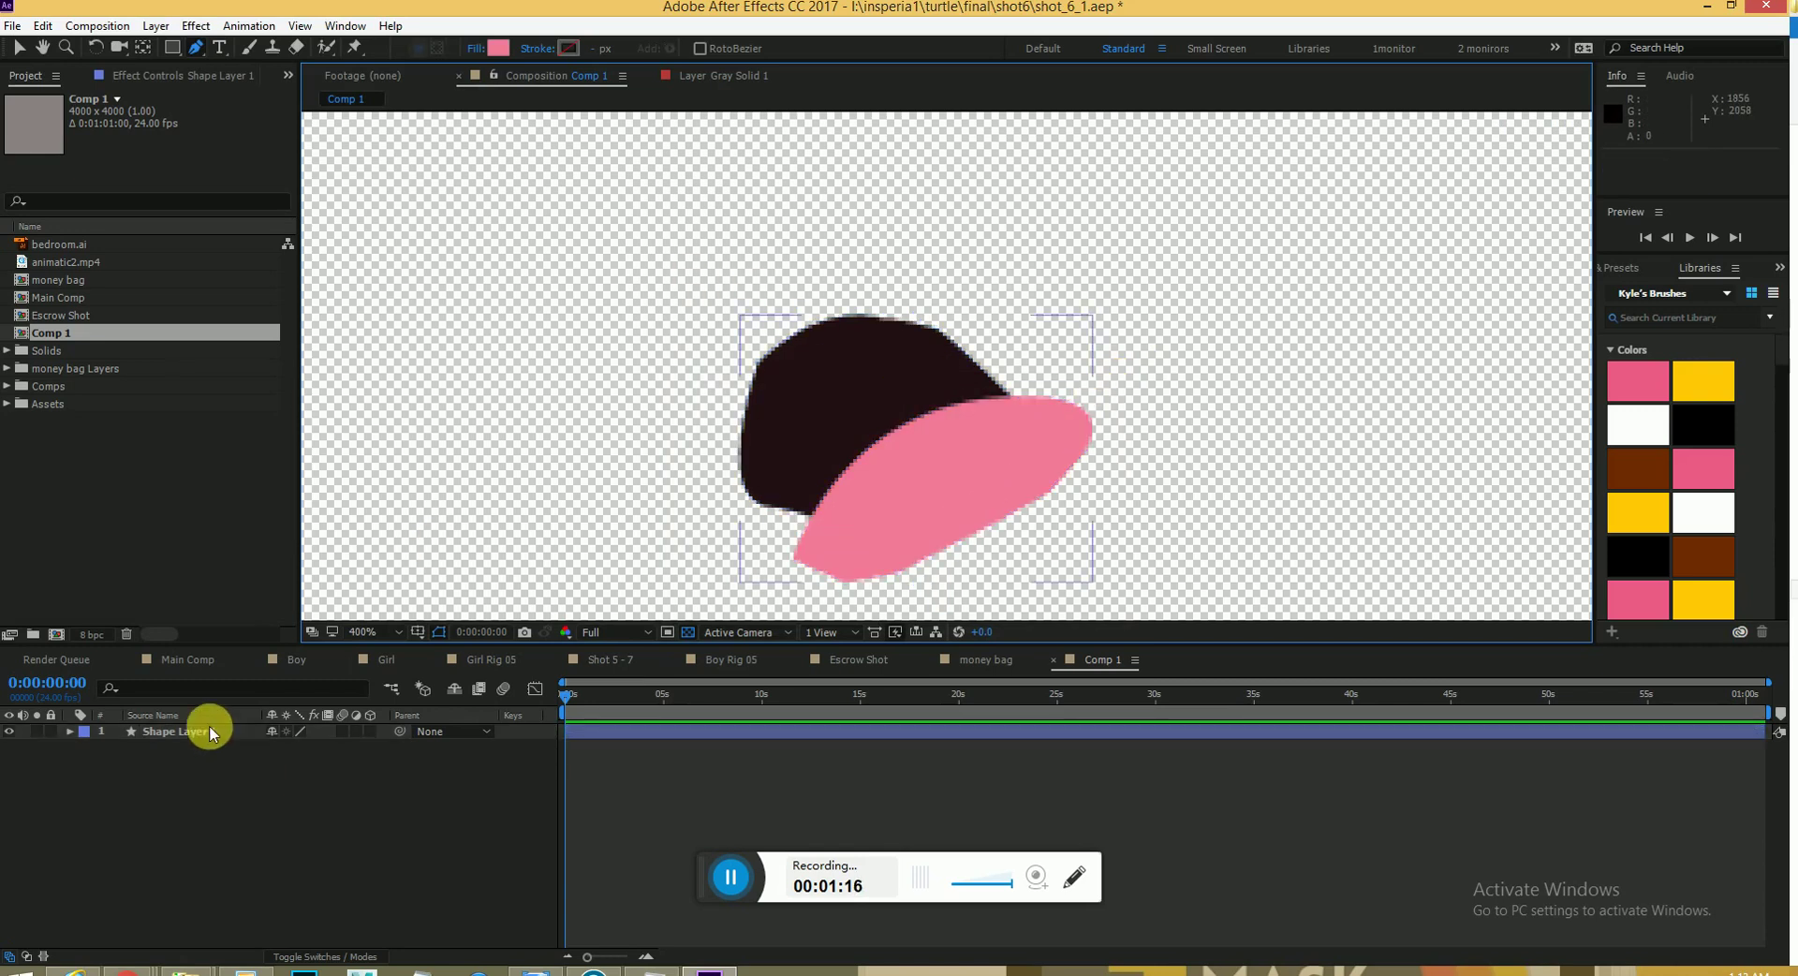
{"action": "left_click", "coordinate": [773, 577]}
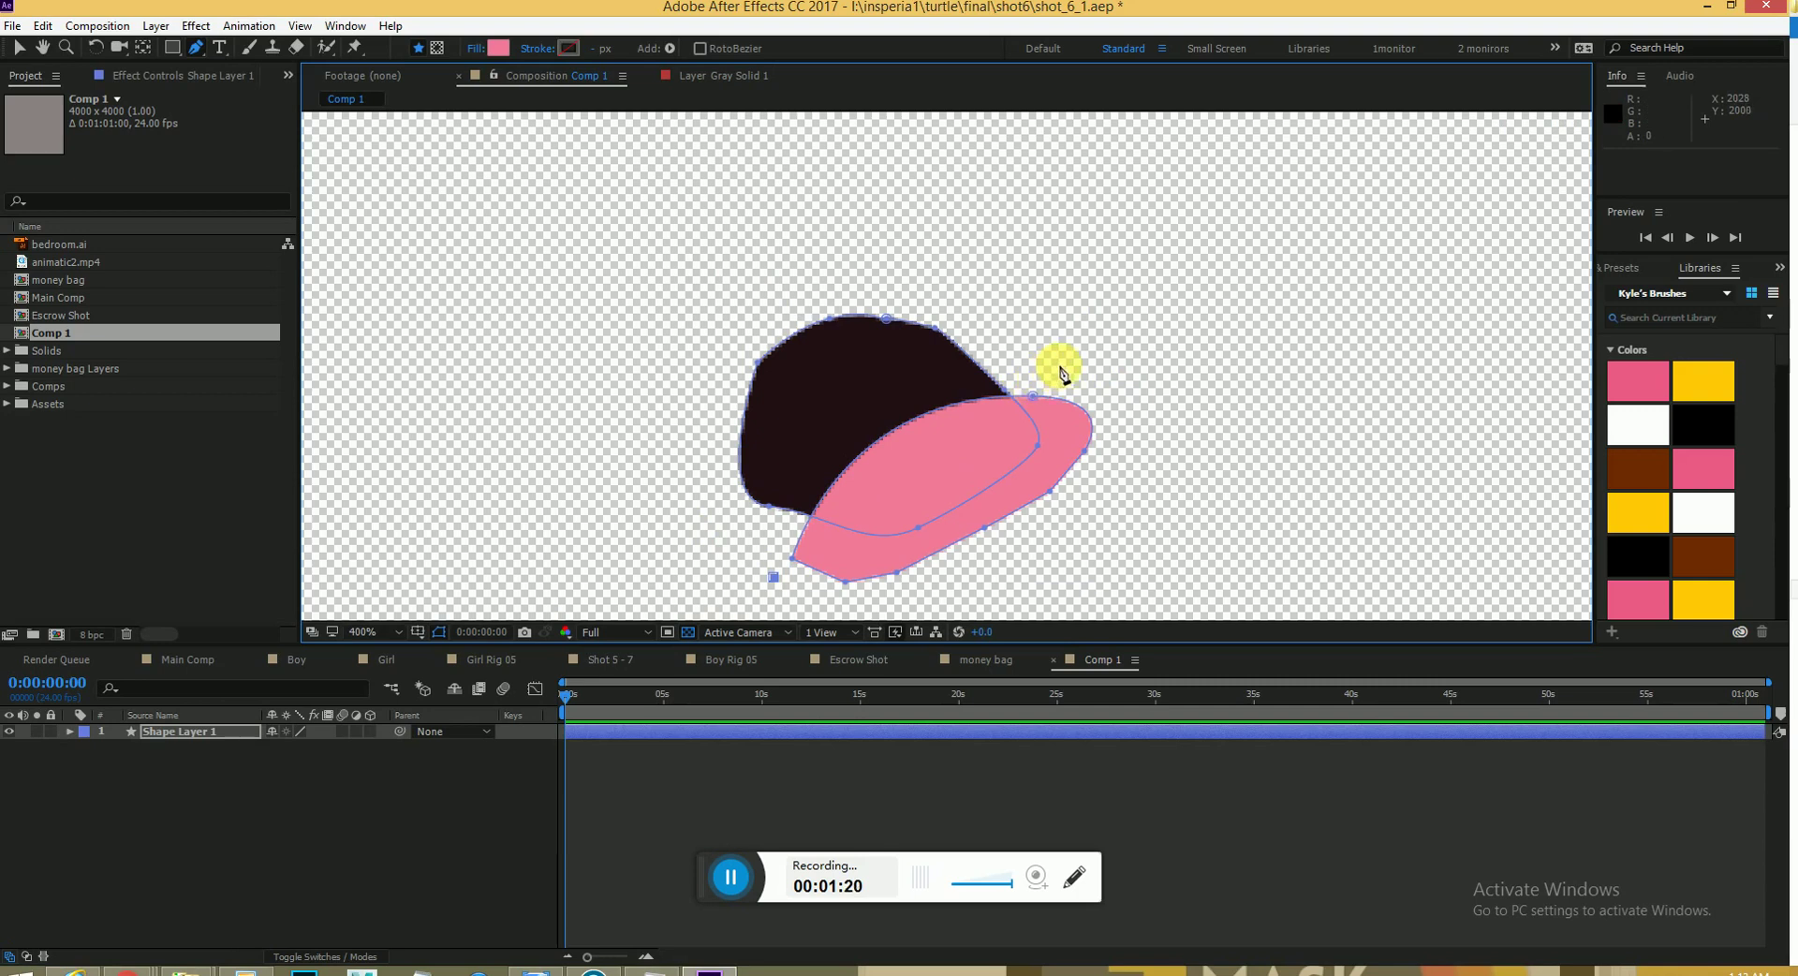
{"action": "left_click_drag", "start_coordinate": [1070, 360], "coordinate": [1117, 405]}
{"action": "left_click", "coordinate": [1124, 442]}
{"action": "left_click", "coordinate": [932, 543]}
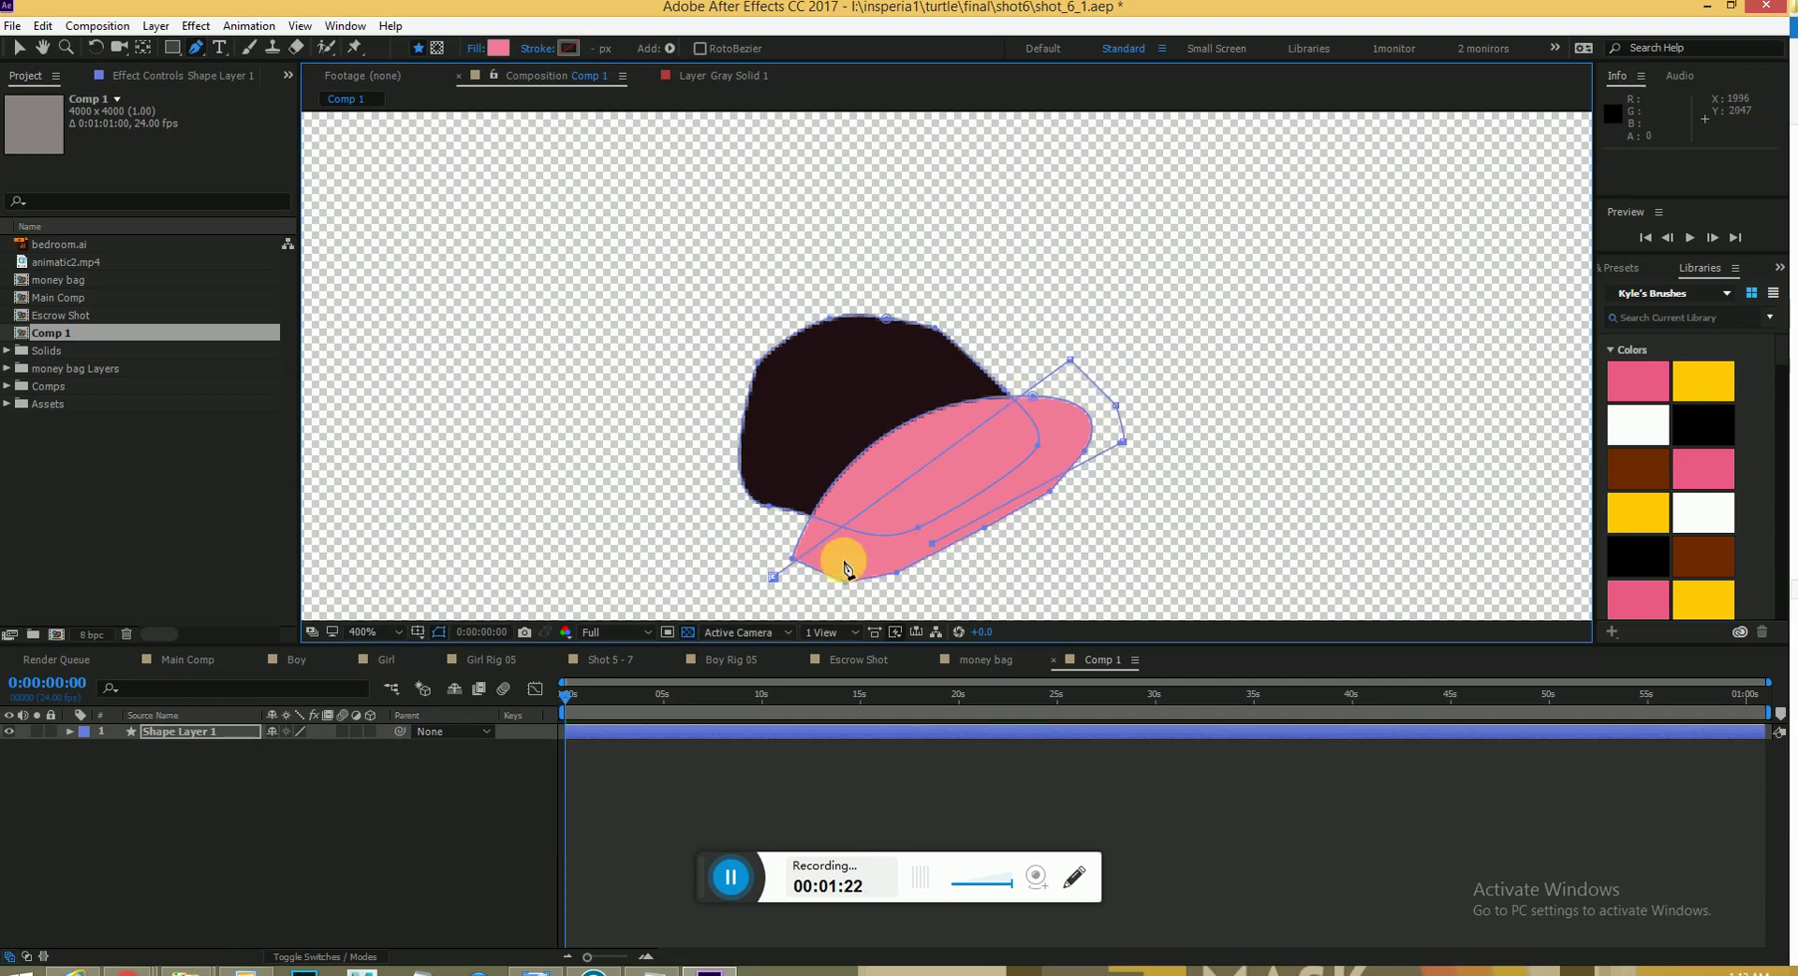
{"action": "left_click", "coordinate": [843, 559]}
{"action": "left_click", "coordinate": [797, 591]}
{"action": "left_click", "coordinate": [774, 577]}
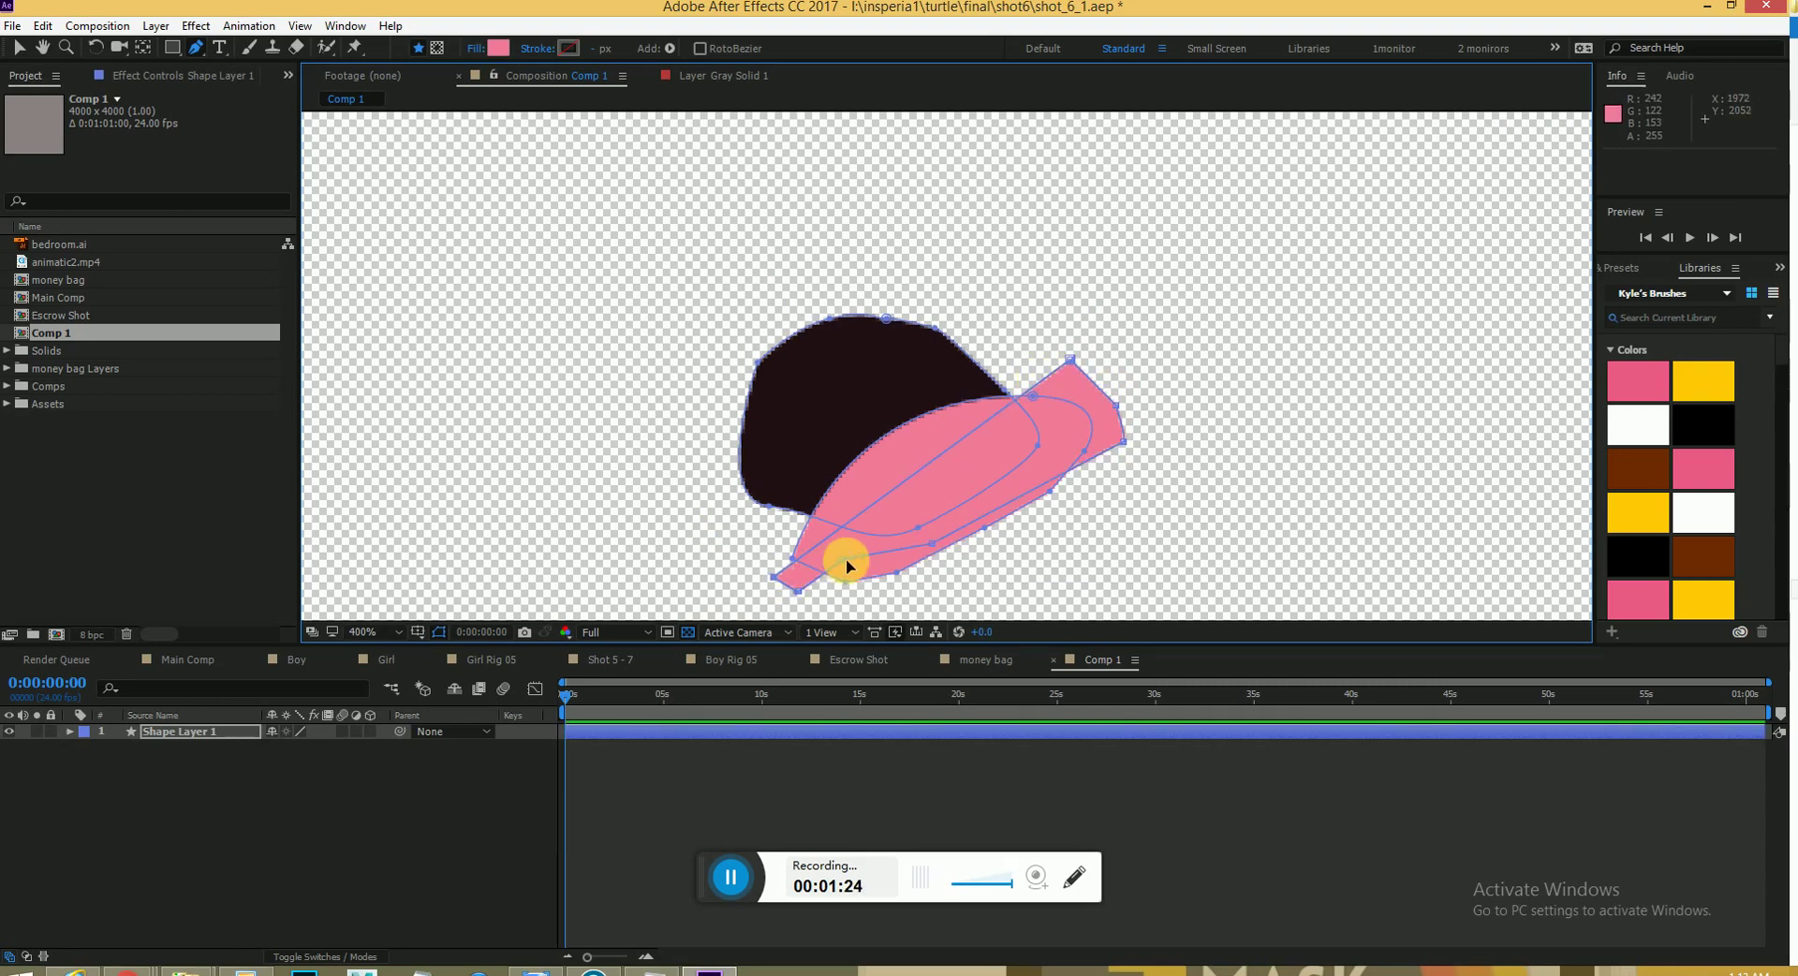
{"action": "left_click_drag", "start_coordinate": [850, 583], "coordinate": [855, 600]}
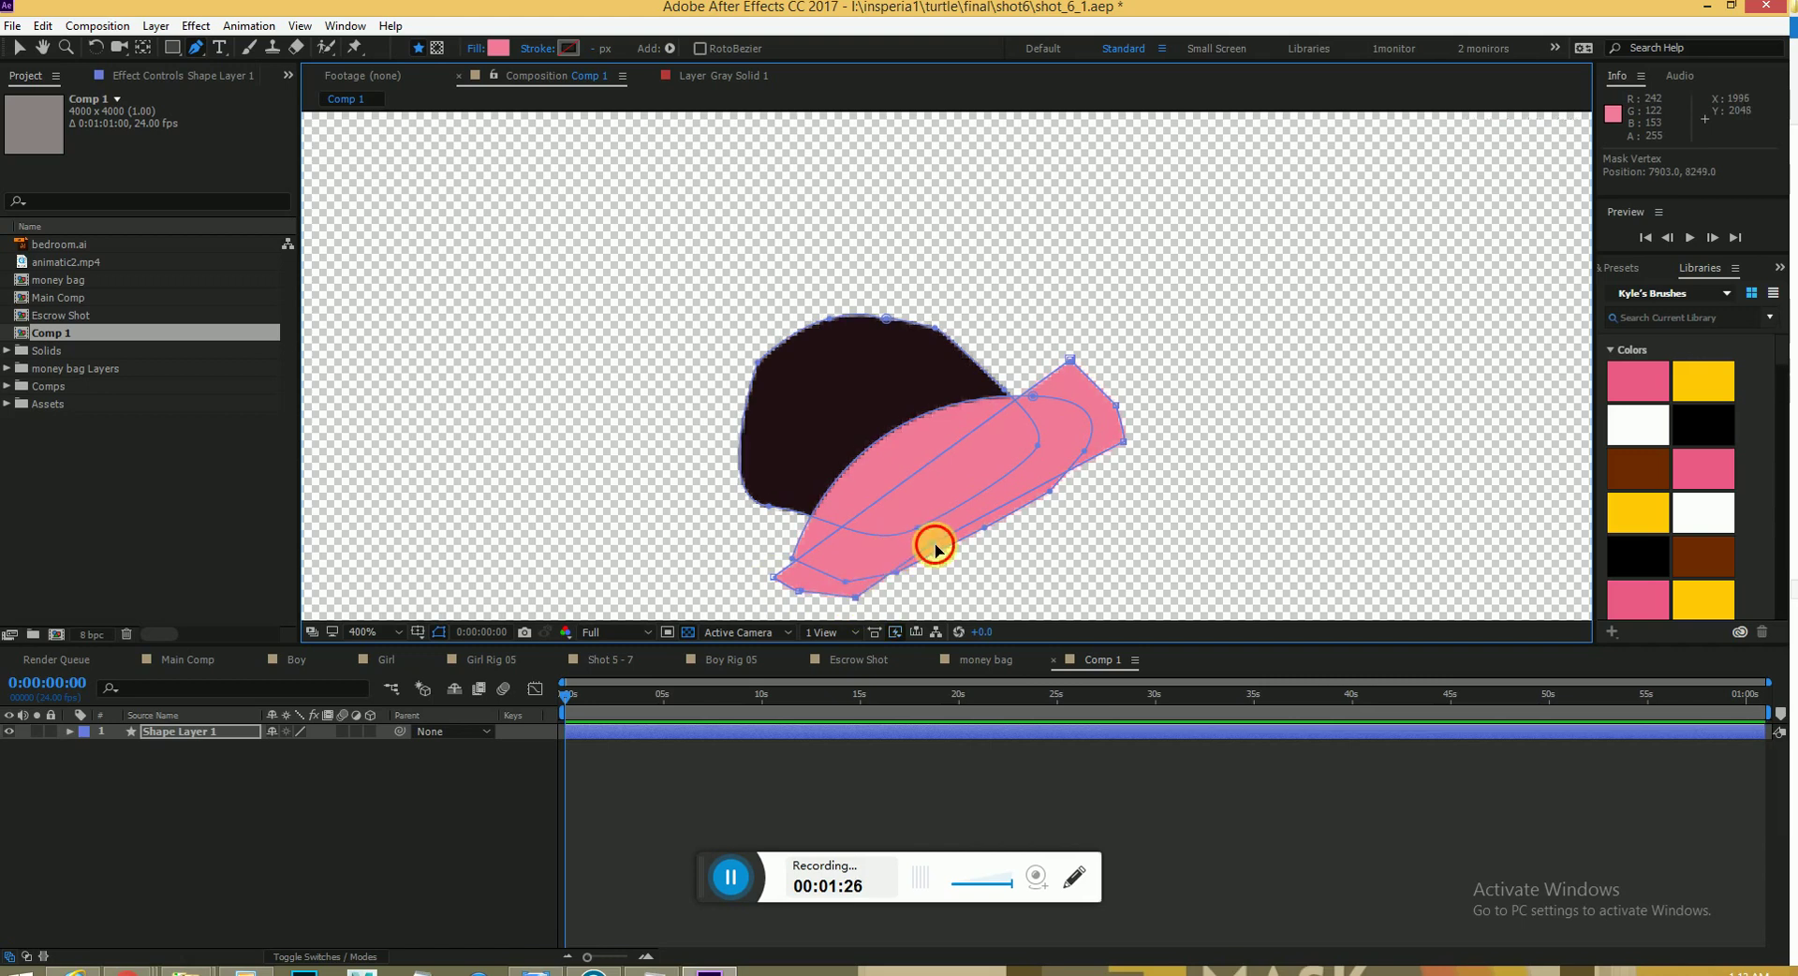
{"action": "left_click_drag", "start_coordinate": [934, 546], "coordinate": [948, 572]}
Make the lower teeth shape white (FFFFFF).
{"action": "left_click", "coordinate": [498, 48]}
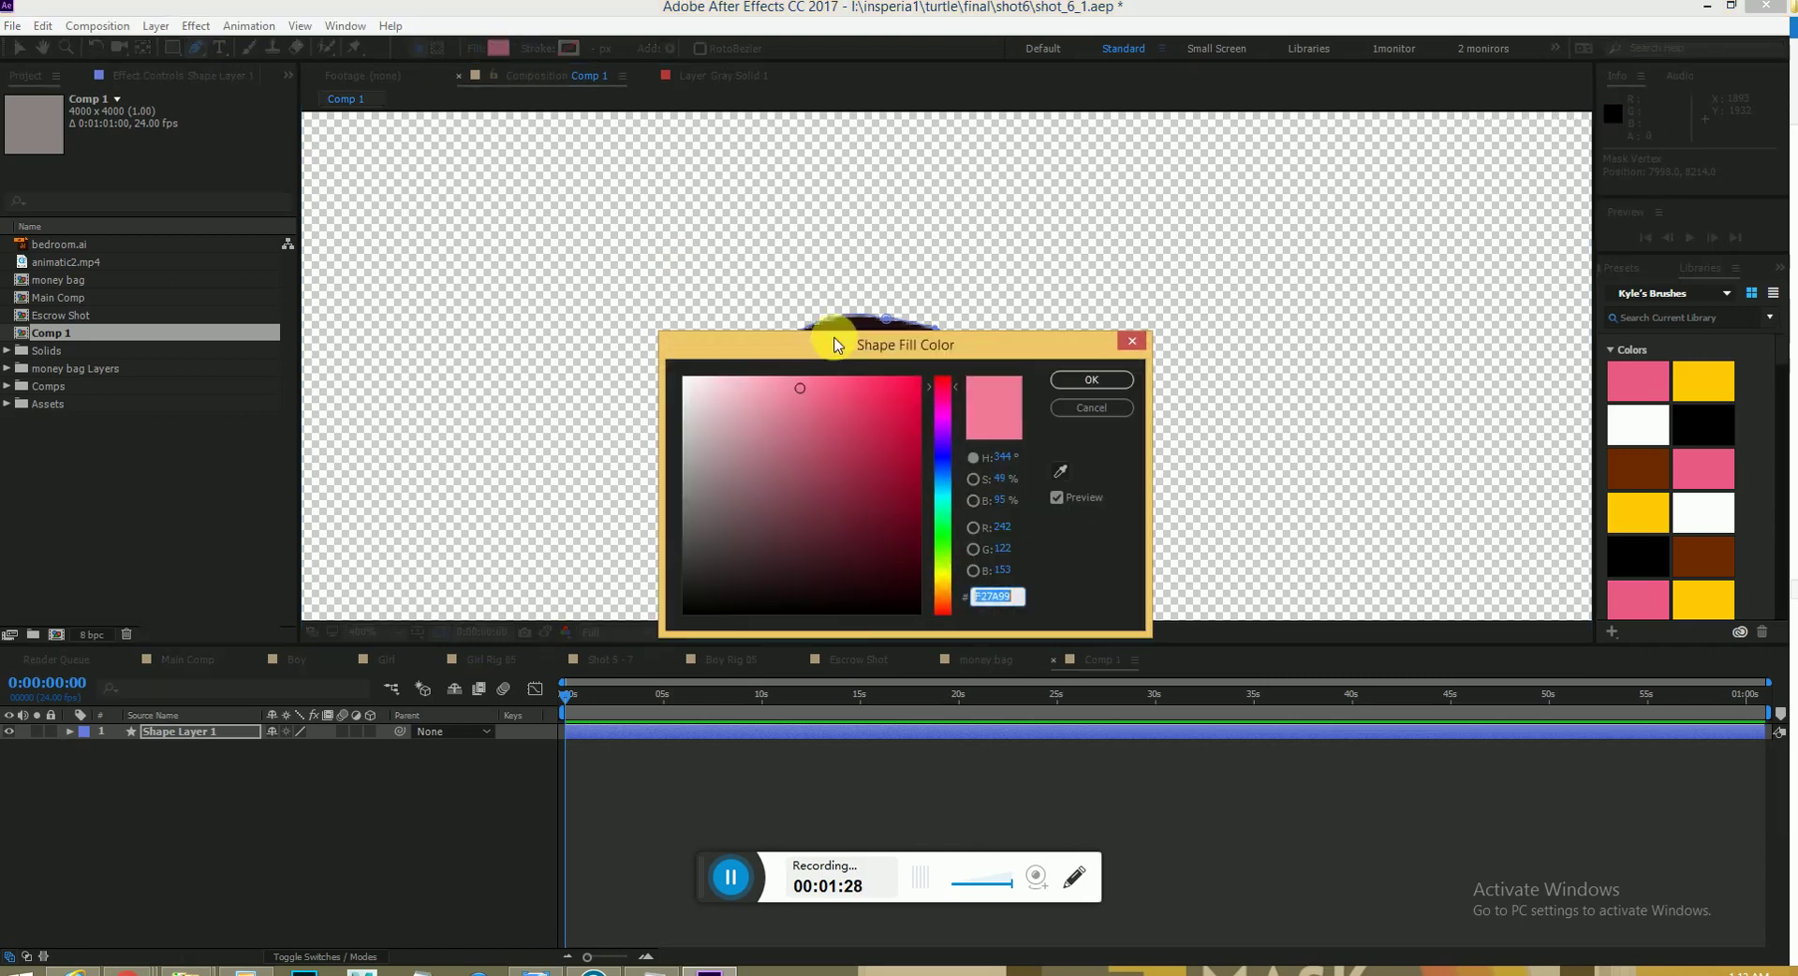
{"action": "left_click", "coordinate": [677, 378]}
{"action": "left_click", "coordinate": [1091, 380]}
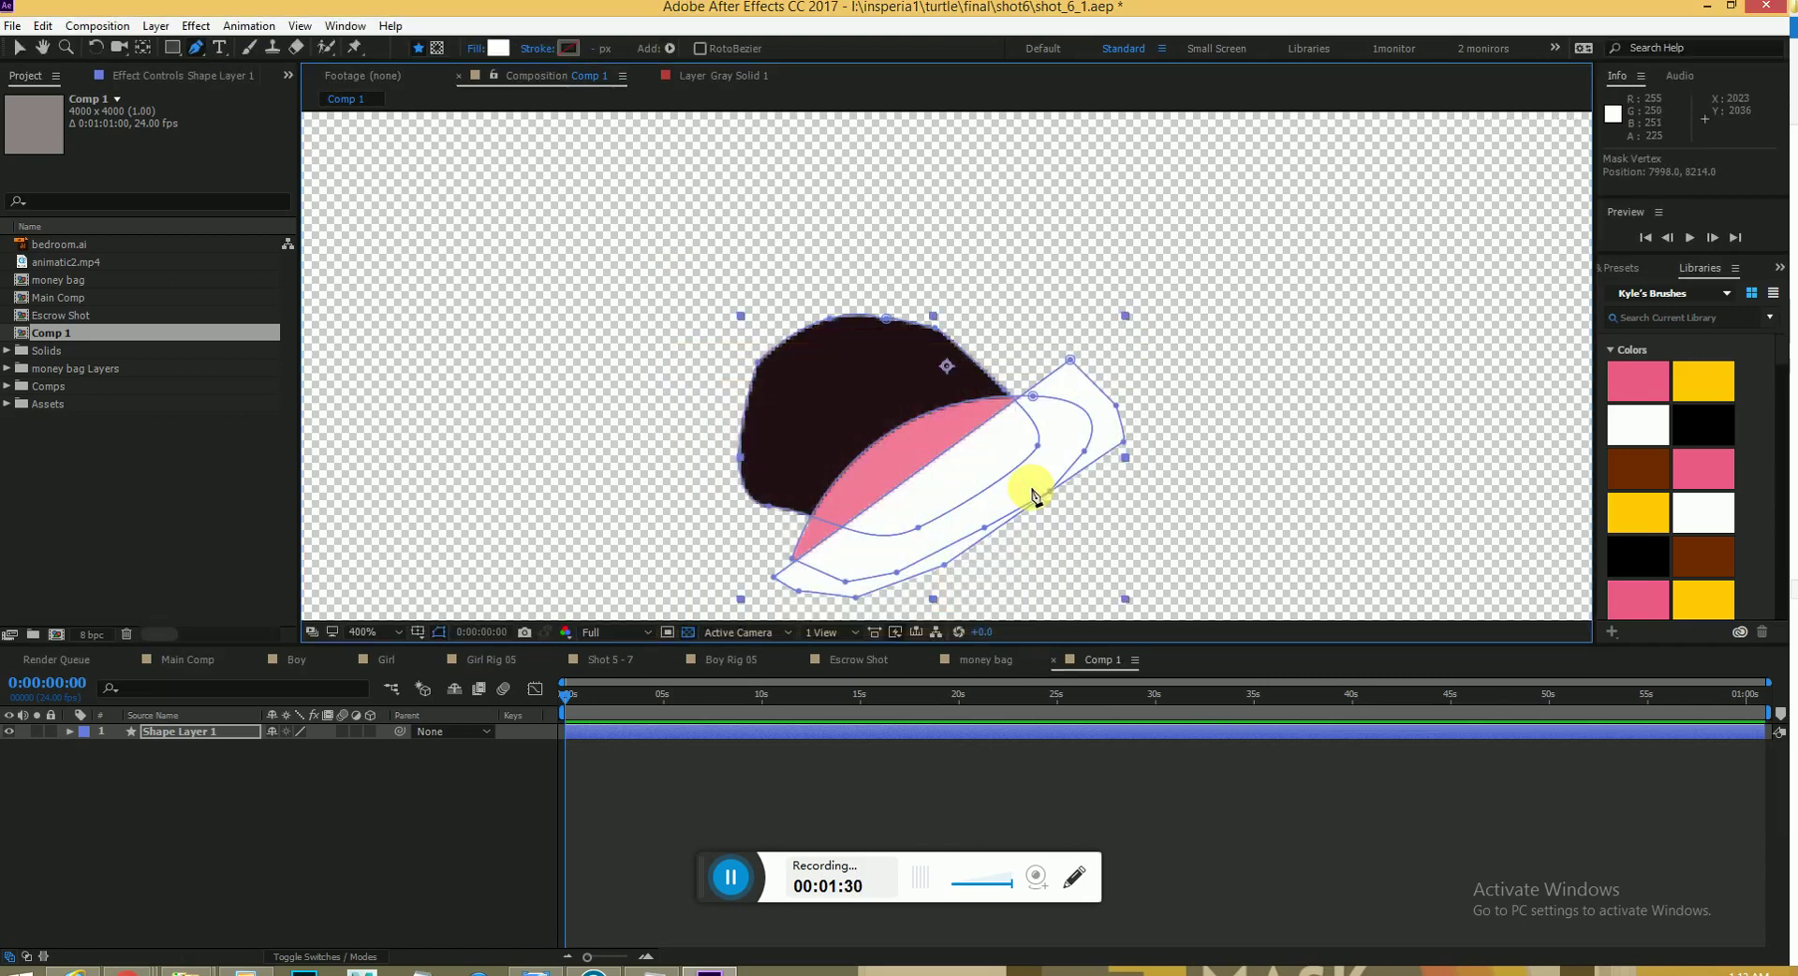
Draw a closed white upper-teeth shape curving over the mouth's top and upper-left.
{"action": "left_click", "coordinate": [717, 523]}
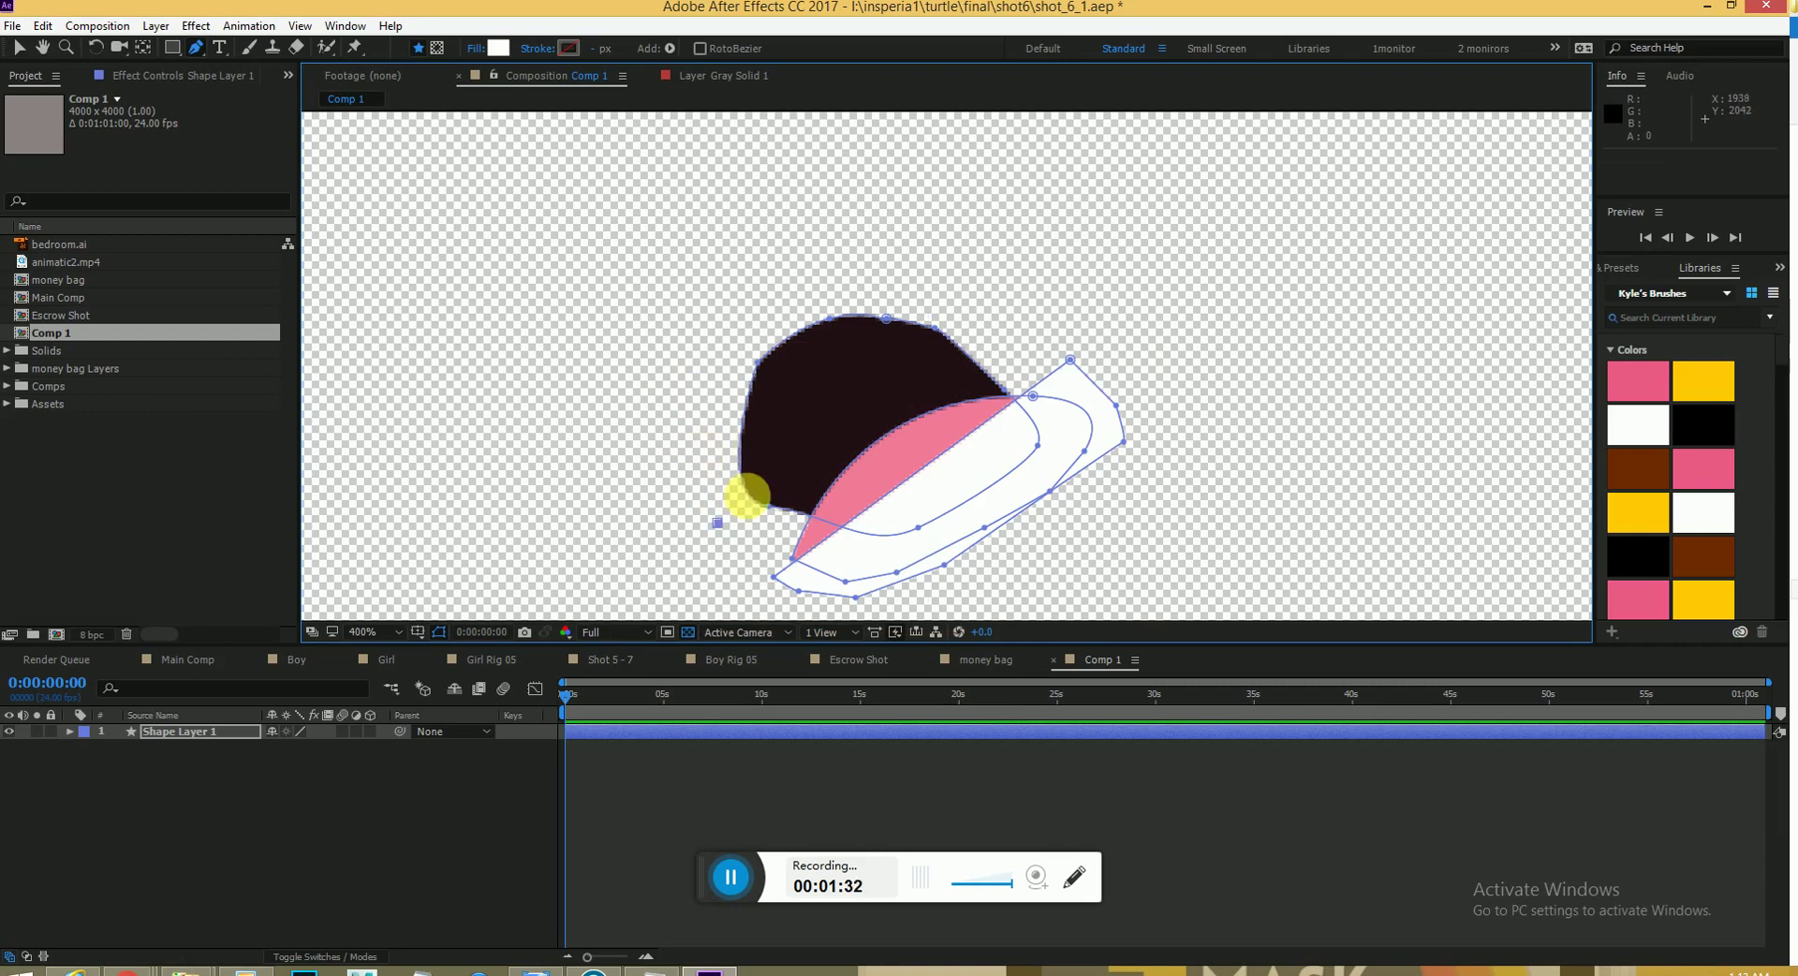
{"action": "mouse_move", "coordinate": [946, 306]}
{"action": "left_mouse_down"}
{"action": "mouse_move", "coordinate": [1068, 319]}
{"action": "mouse_move", "coordinate": [1102, 264]}
{"action": "left_mouse_up"}
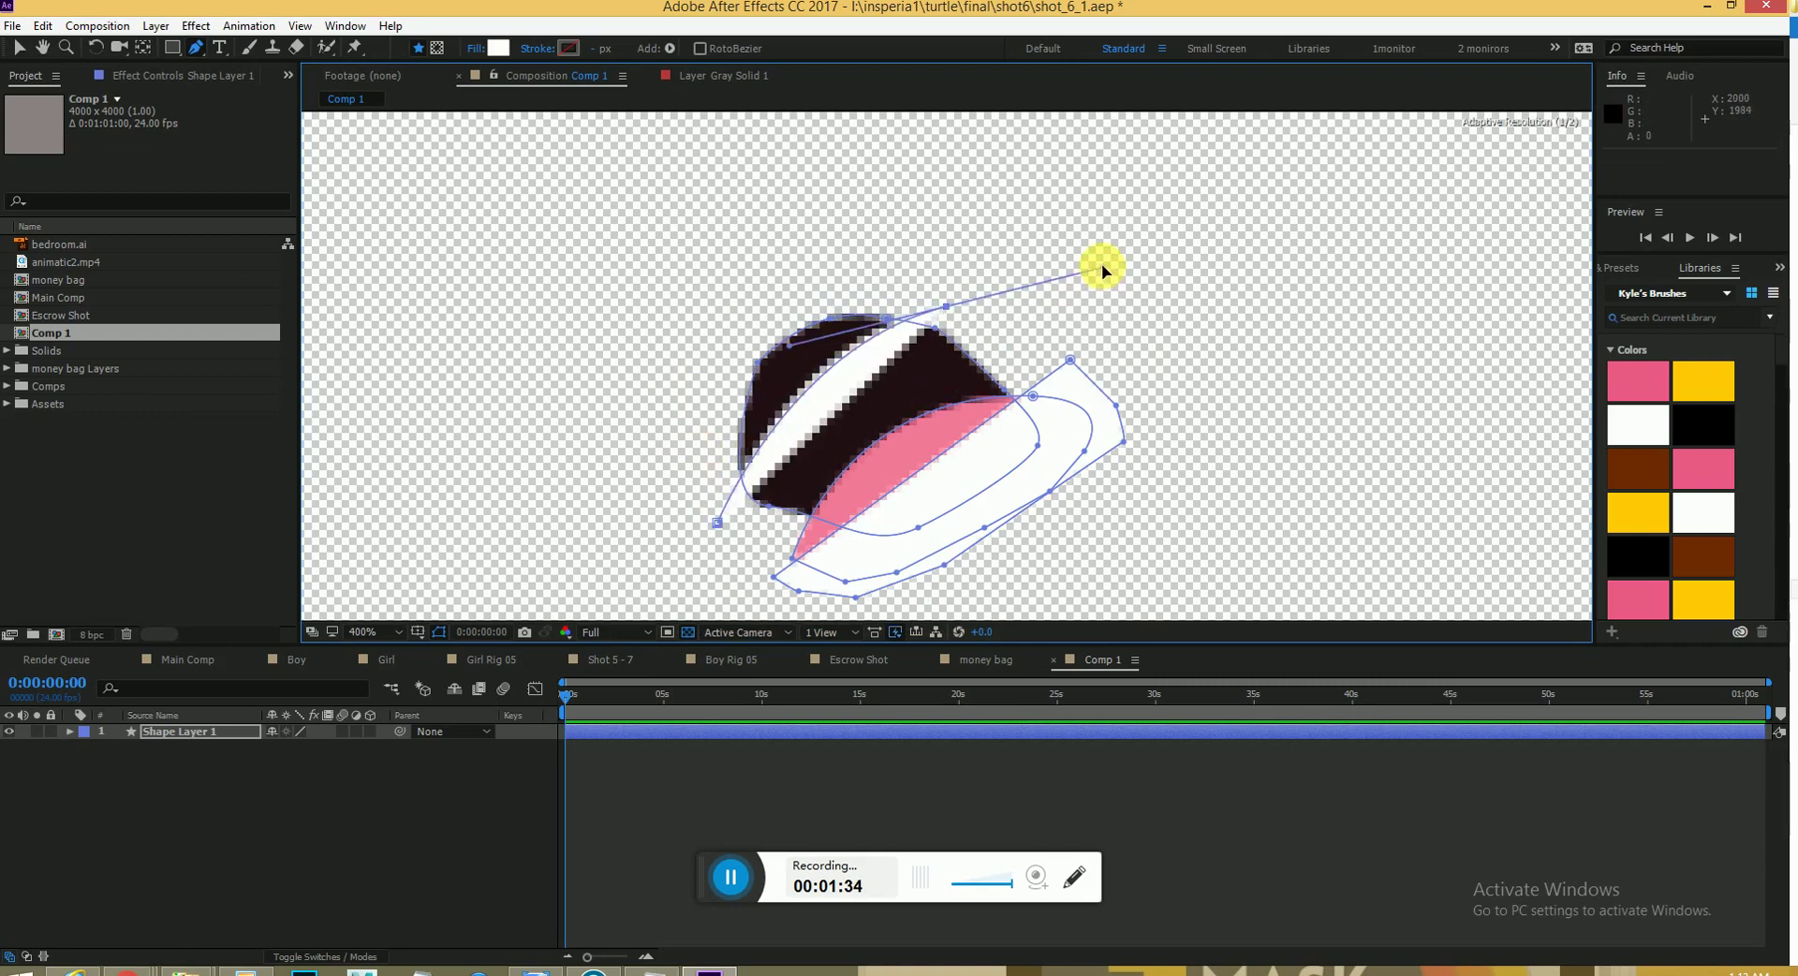
{"action": "left_click", "coordinate": [825, 260]}
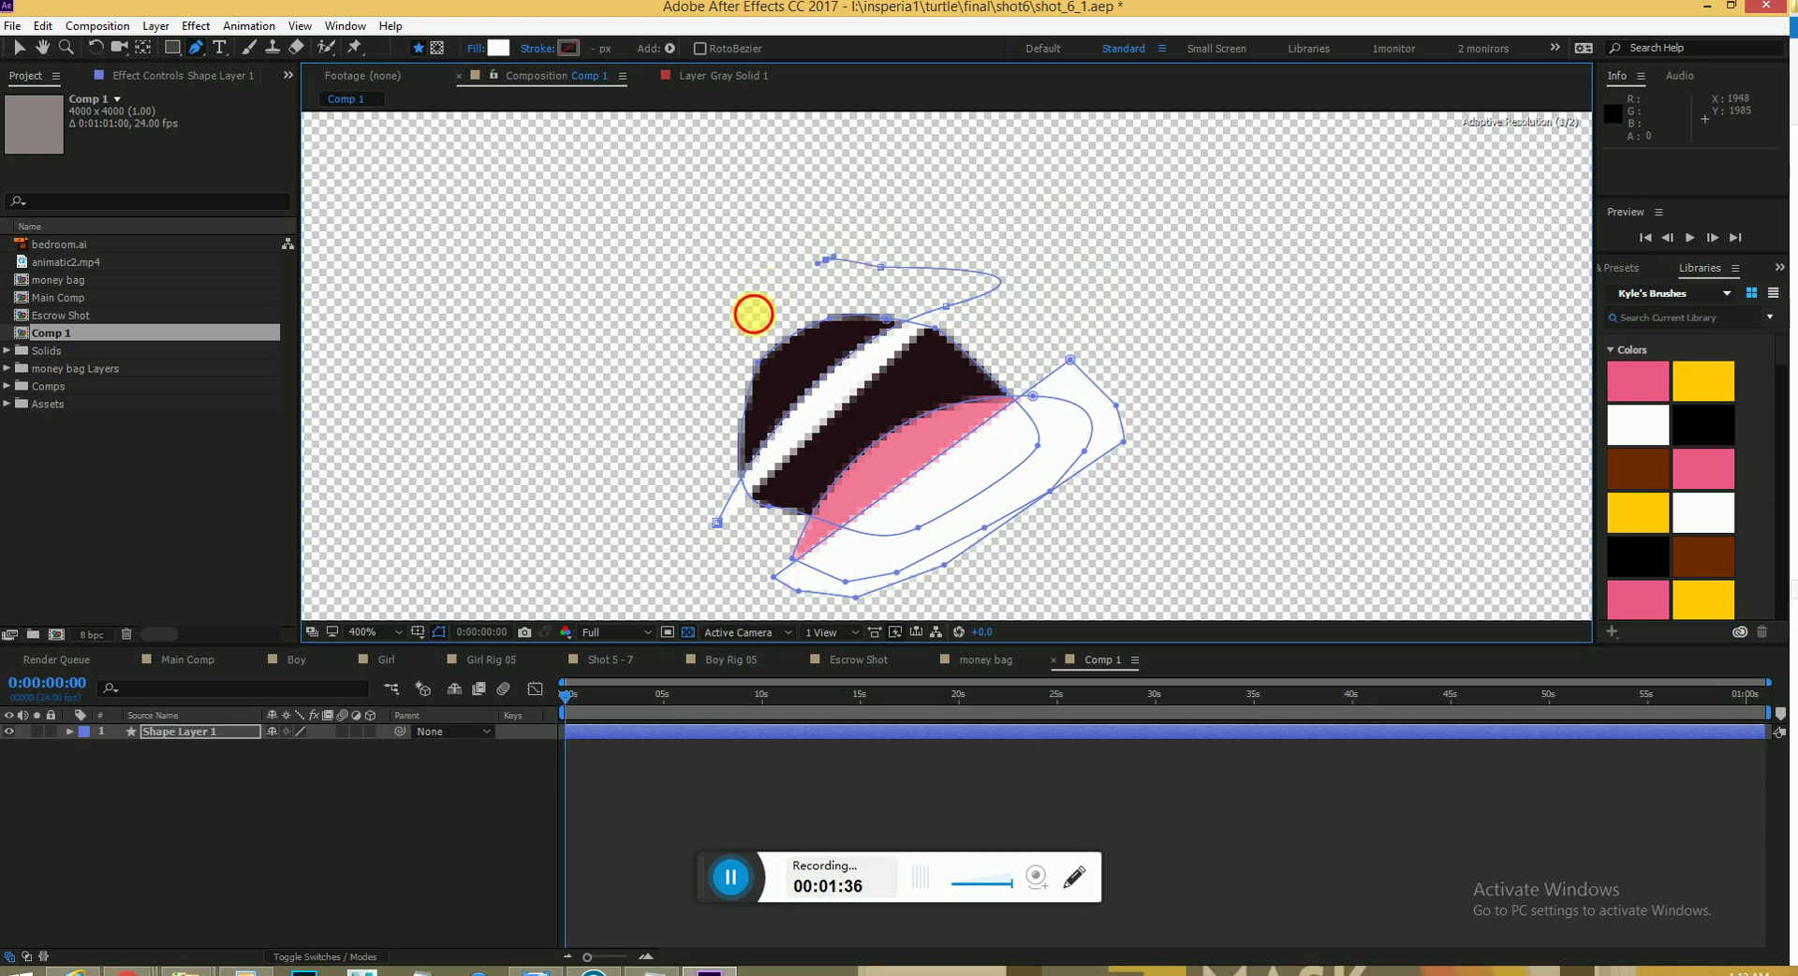
{"action": "left_click", "coordinate": [755, 310]}
{"action": "left_click", "coordinate": [715, 355]}
{"action": "left_click", "coordinate": [692, 409]}
{"action": "left_click", "coordinate": [694, 448]}
{"action": "left_click", "coordinate": [717, 525]}
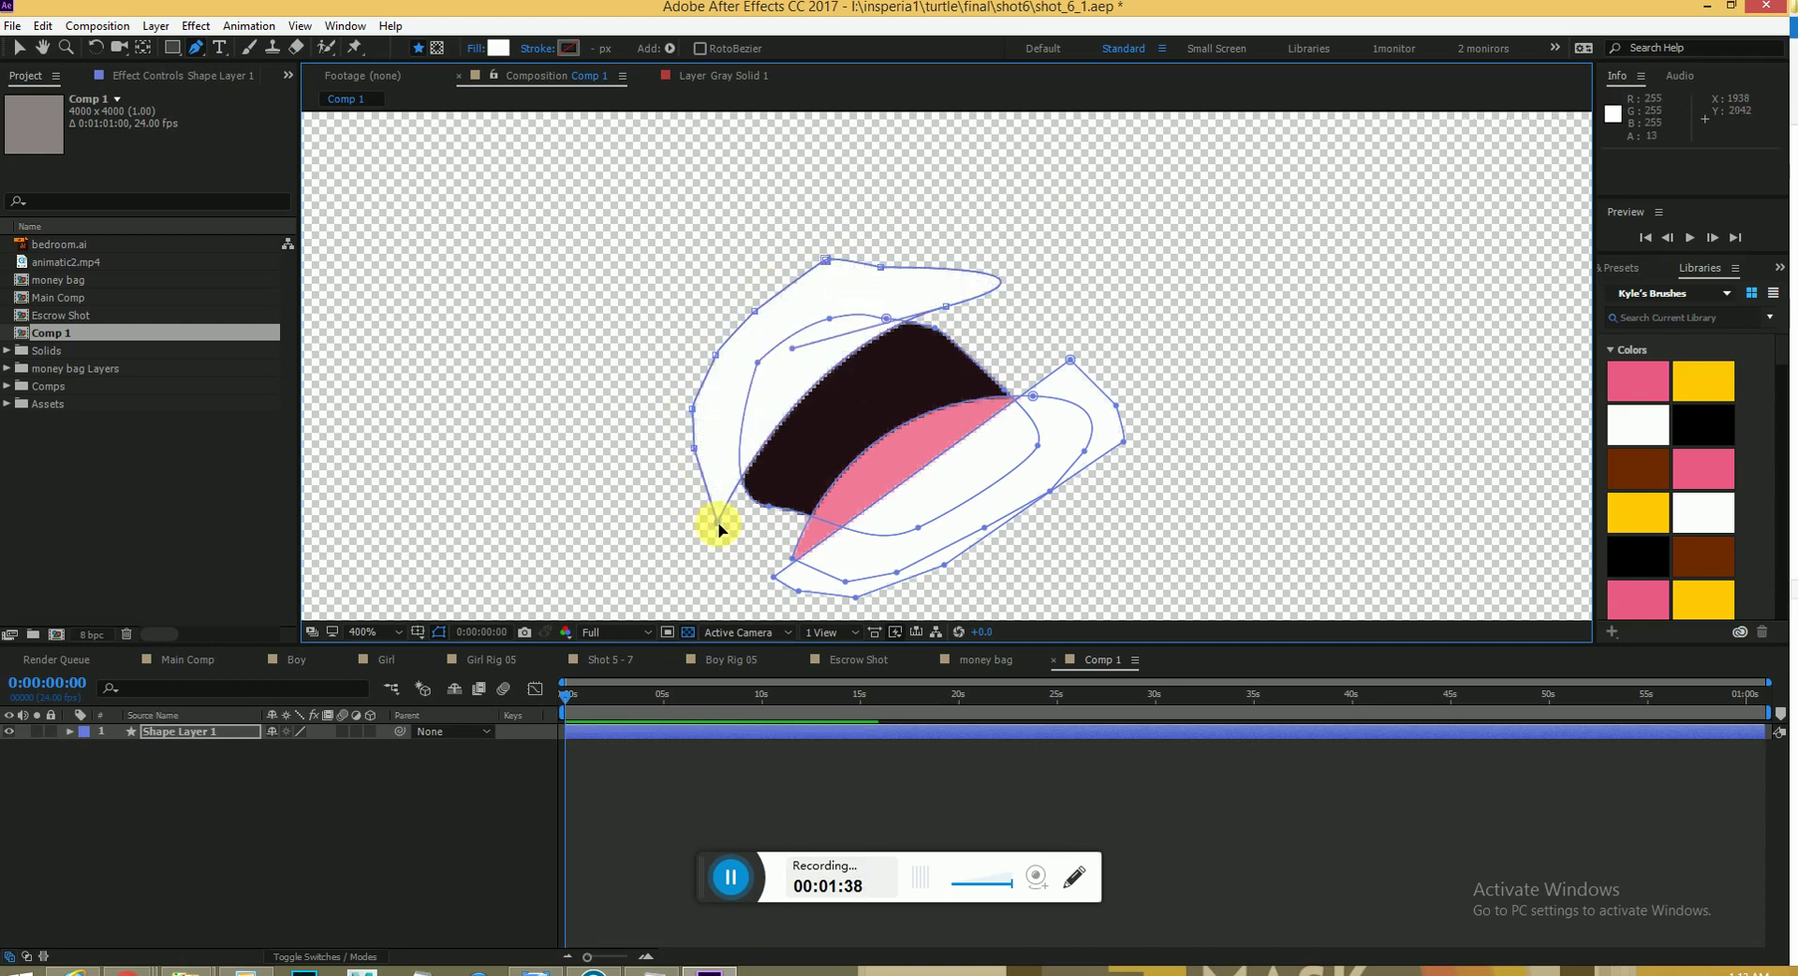
Check the fill colour without changes, deselect, and expand Shape Layer 1's properties.
{"action": "left_click", "coordinate": [499, 49]}
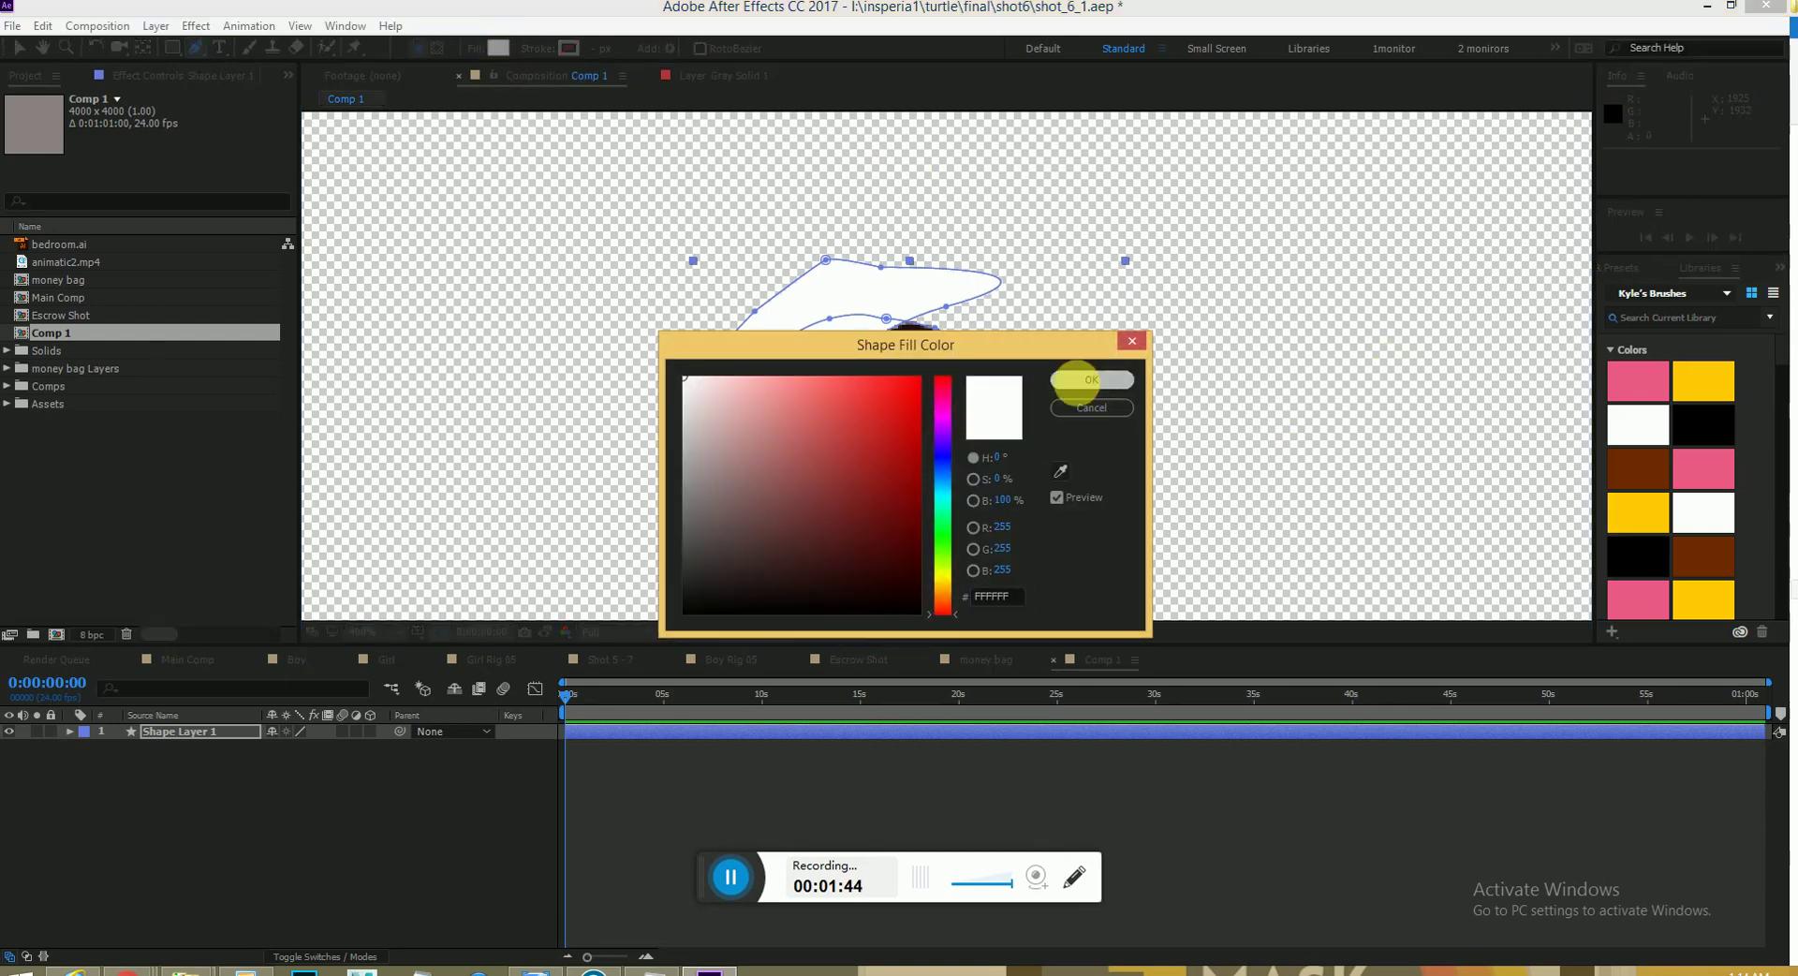
{"action": "left_click", "coordinate": [1091, 409]}
{"action": "key", "text": "F2"}
{"action": "left_click", "coordinate": [70, 732]}
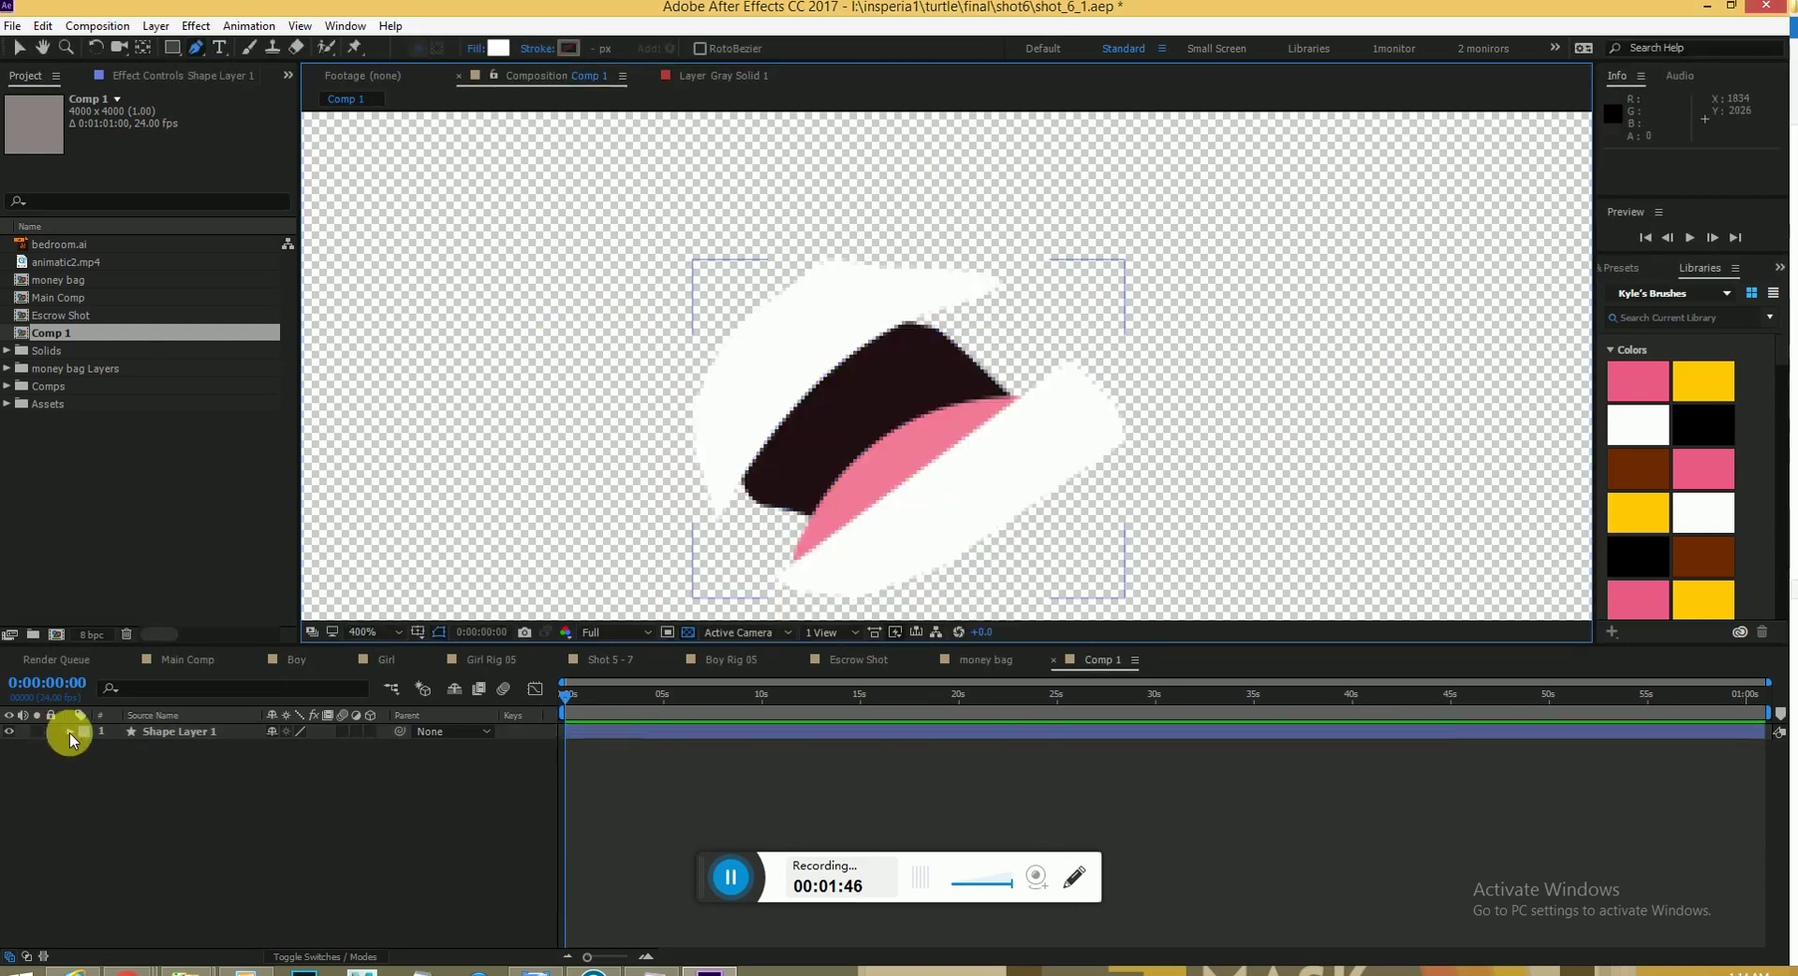
Deselect the mouth shapes and draw a closed outline around the mouth as Shape Layer 2.
{"action": "left_click", "coordinate": [87, 747]}
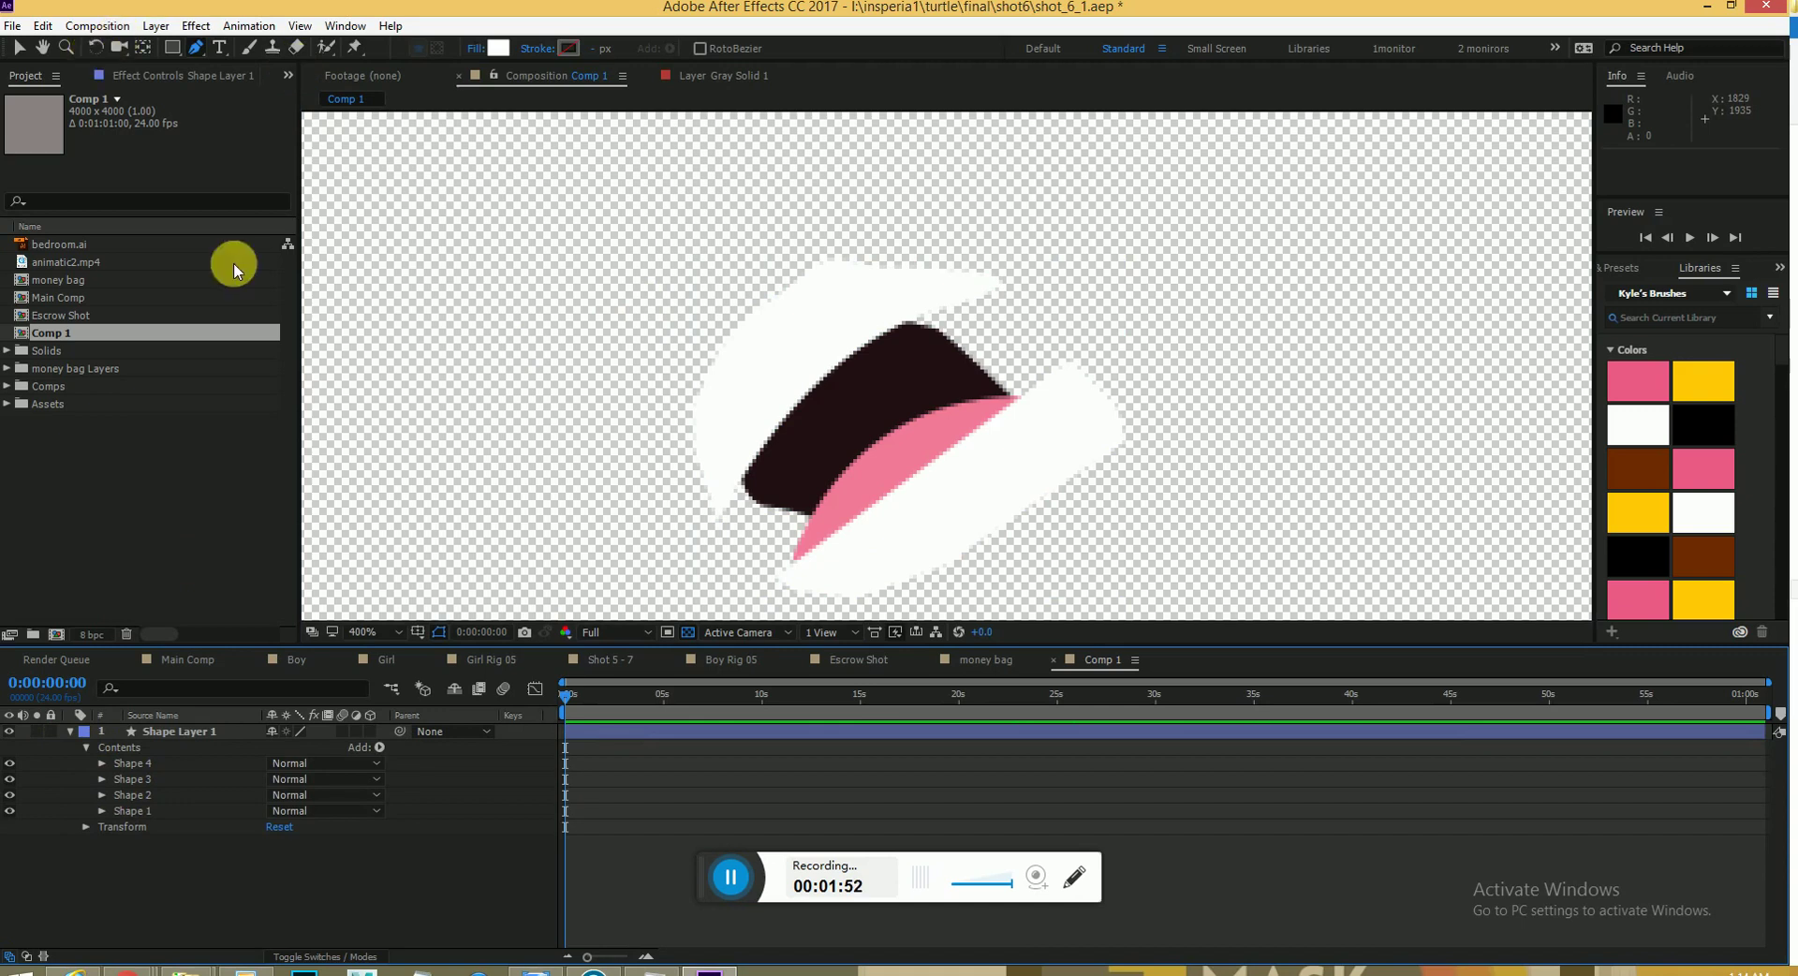
{"action": "left_click", "coordinate": [475, 929]}
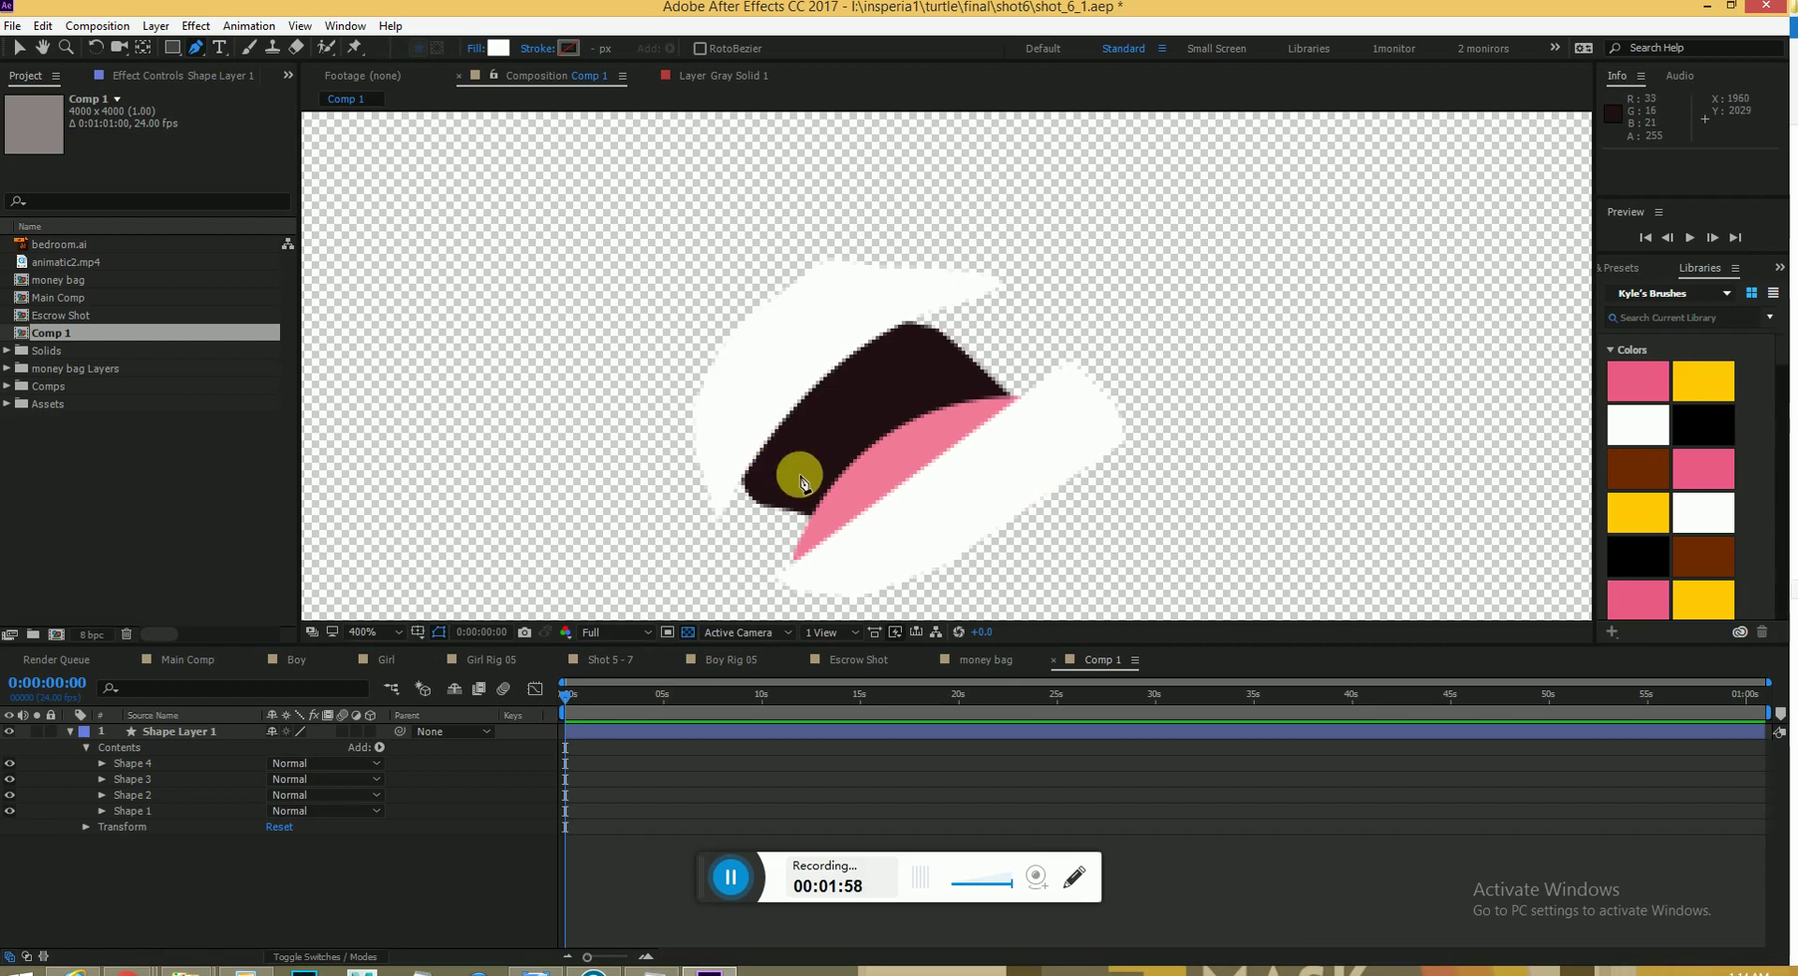
{"action": "left_click", "coordinate": [738, 407]}
{"action": "left_click_drag", "start_coordinate": [860, 544], "coordinate": [960, 527]}
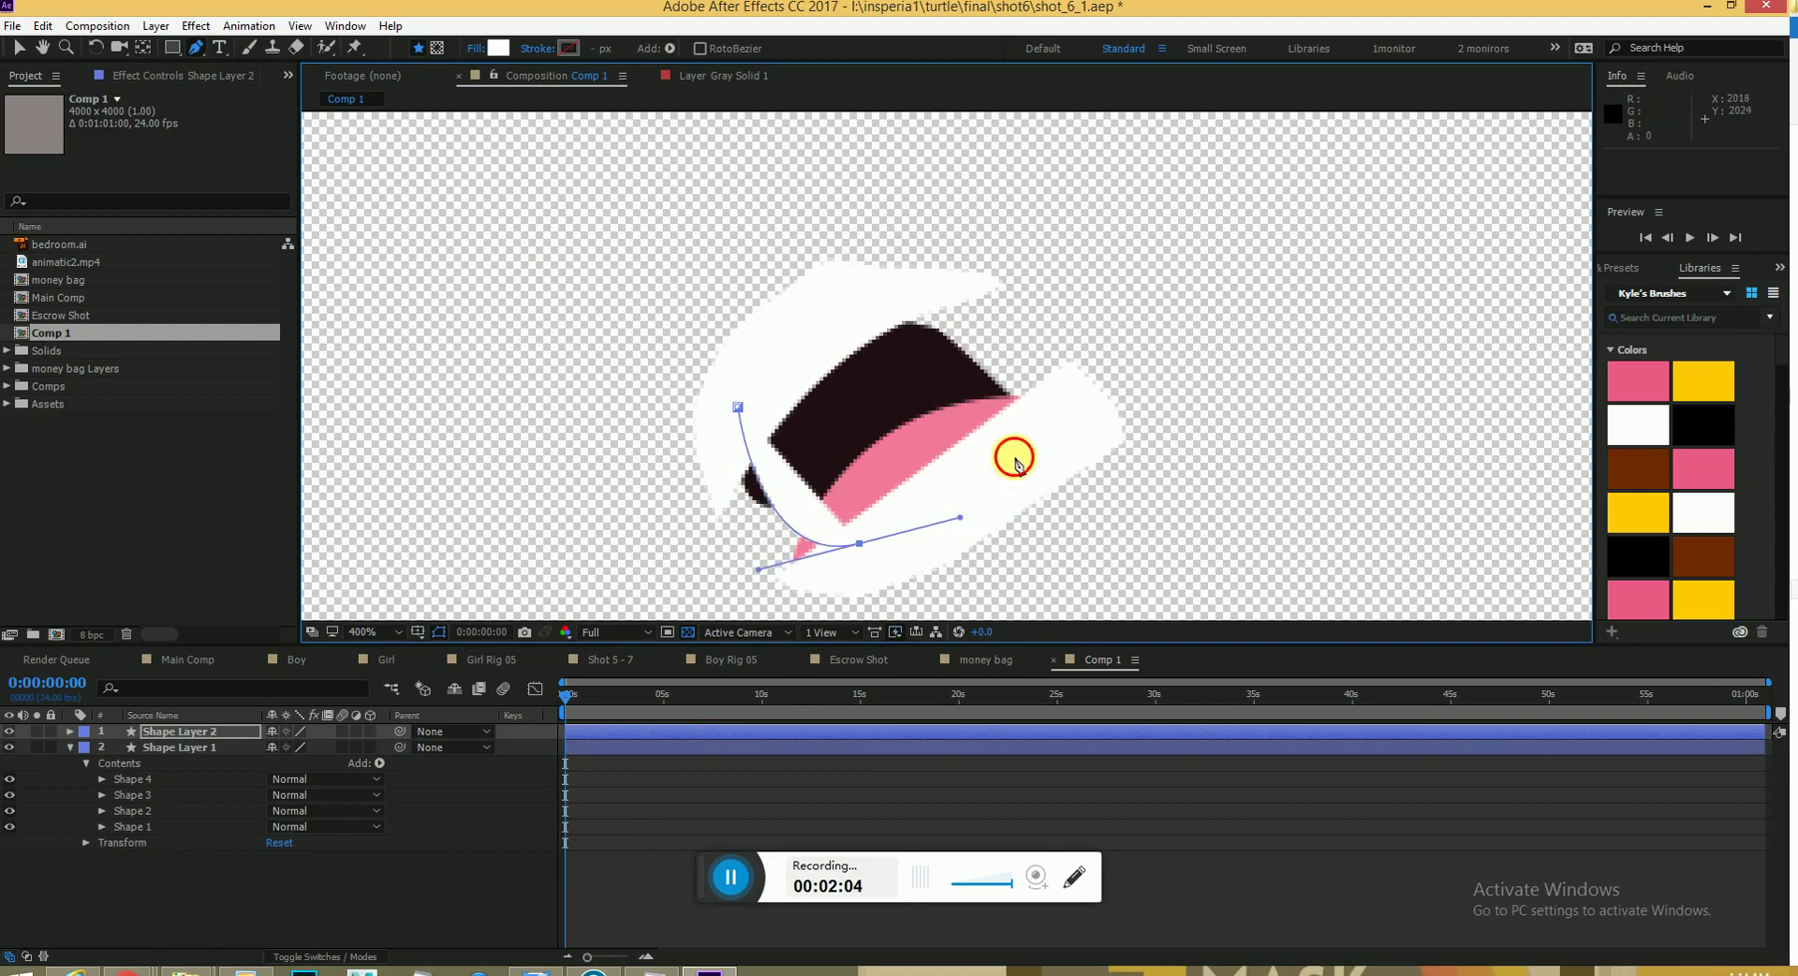
{"action": "left_click_drag", "start_coordinate": [1014, 455], "coordinate": [1020, 426]}
{"action": "left_click_drag", "start_coordinate": [850, 327], "coordinate": [801, 352]}
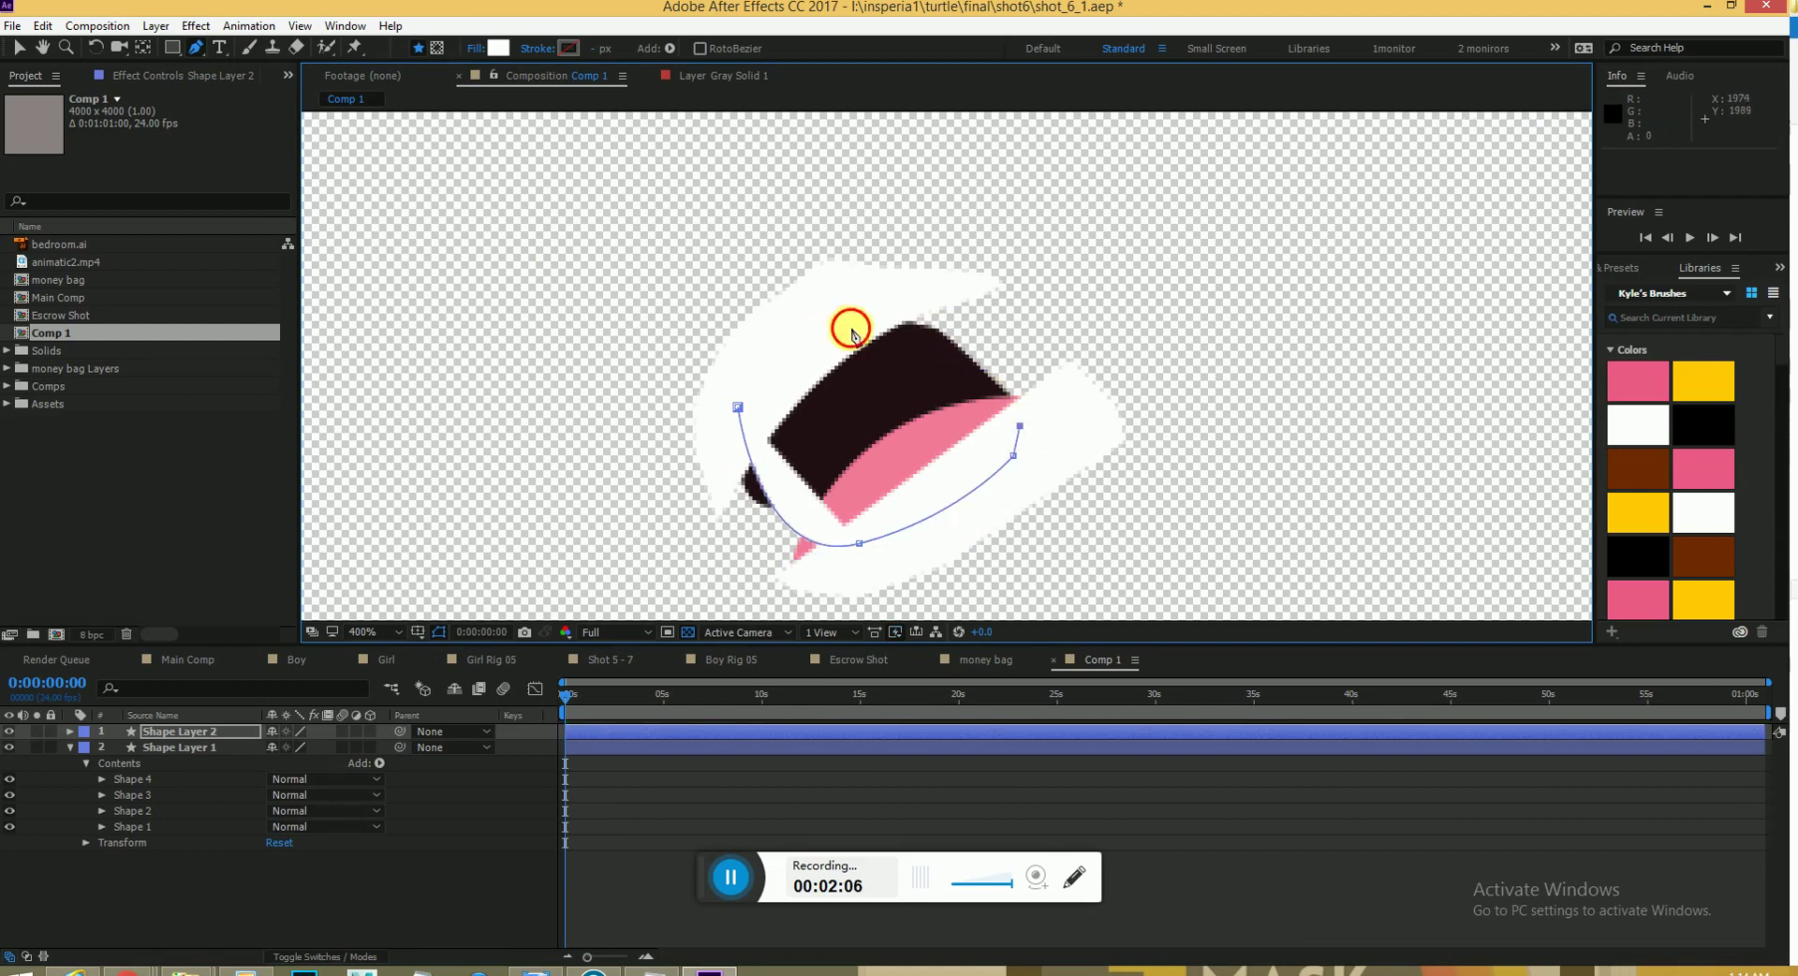
{"action": "left_click", "coordinate": [738, 407]}
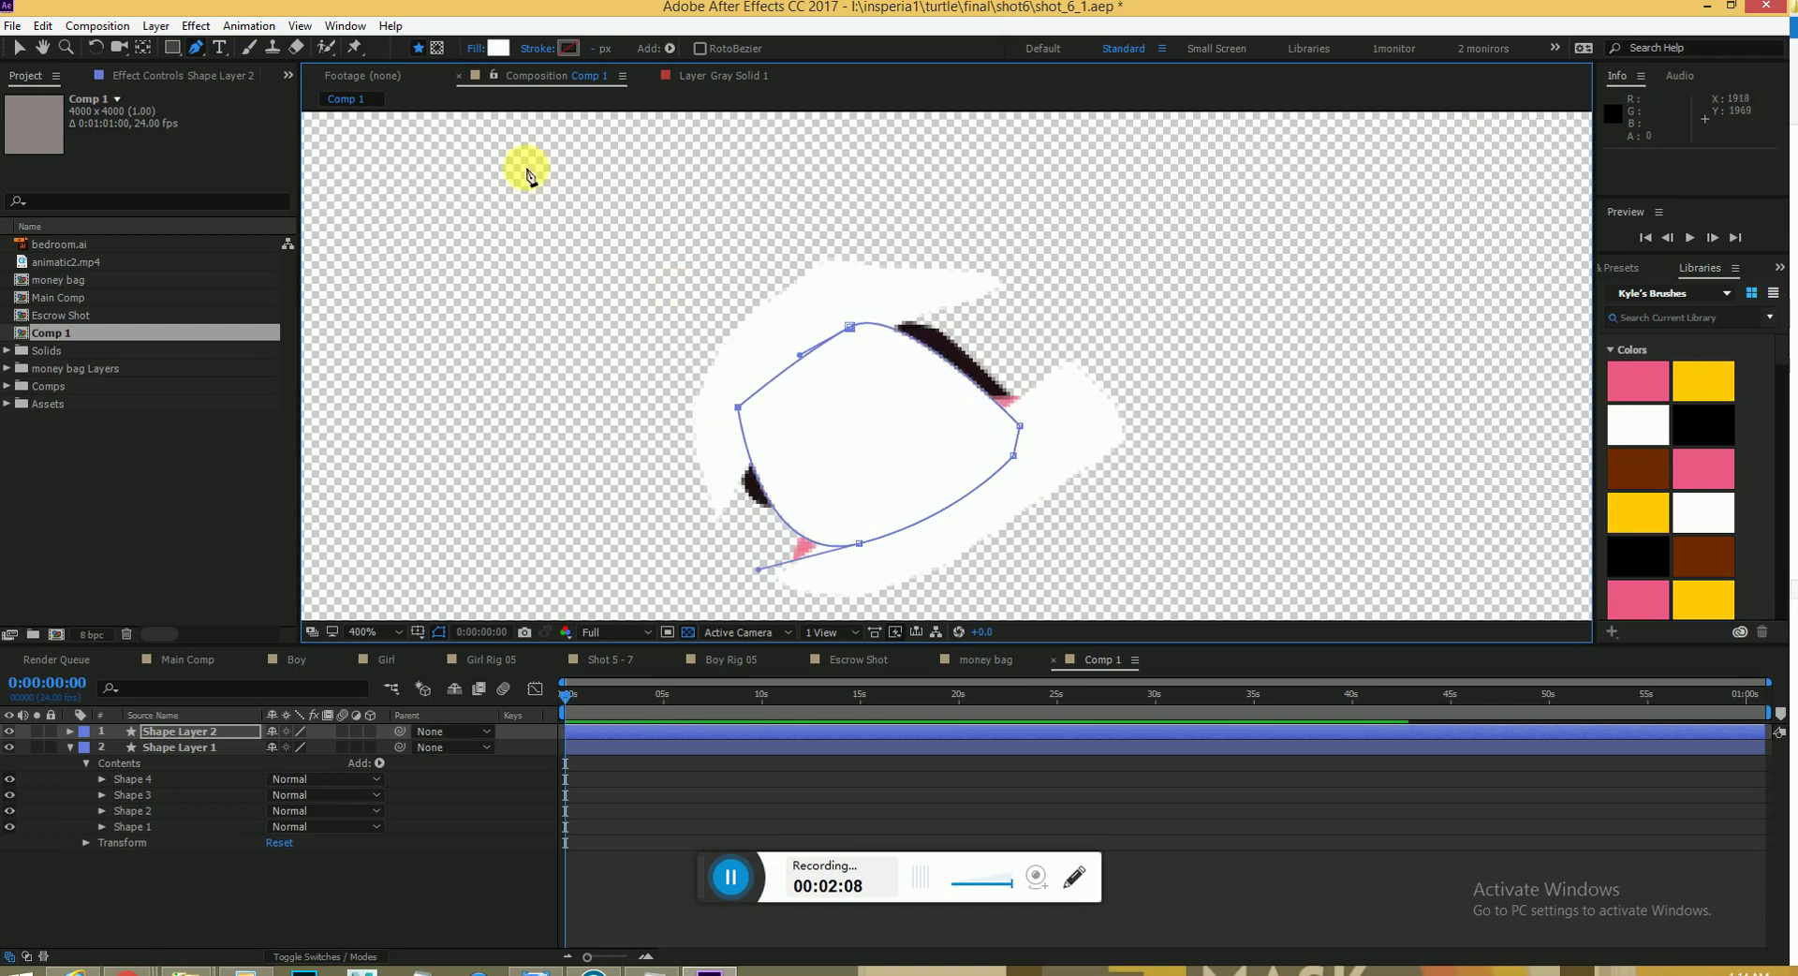
Fill Shape Layer 2's outline with near-black 0D0D0D.
{"action": "left_click", "coordinate": [498, 48]}
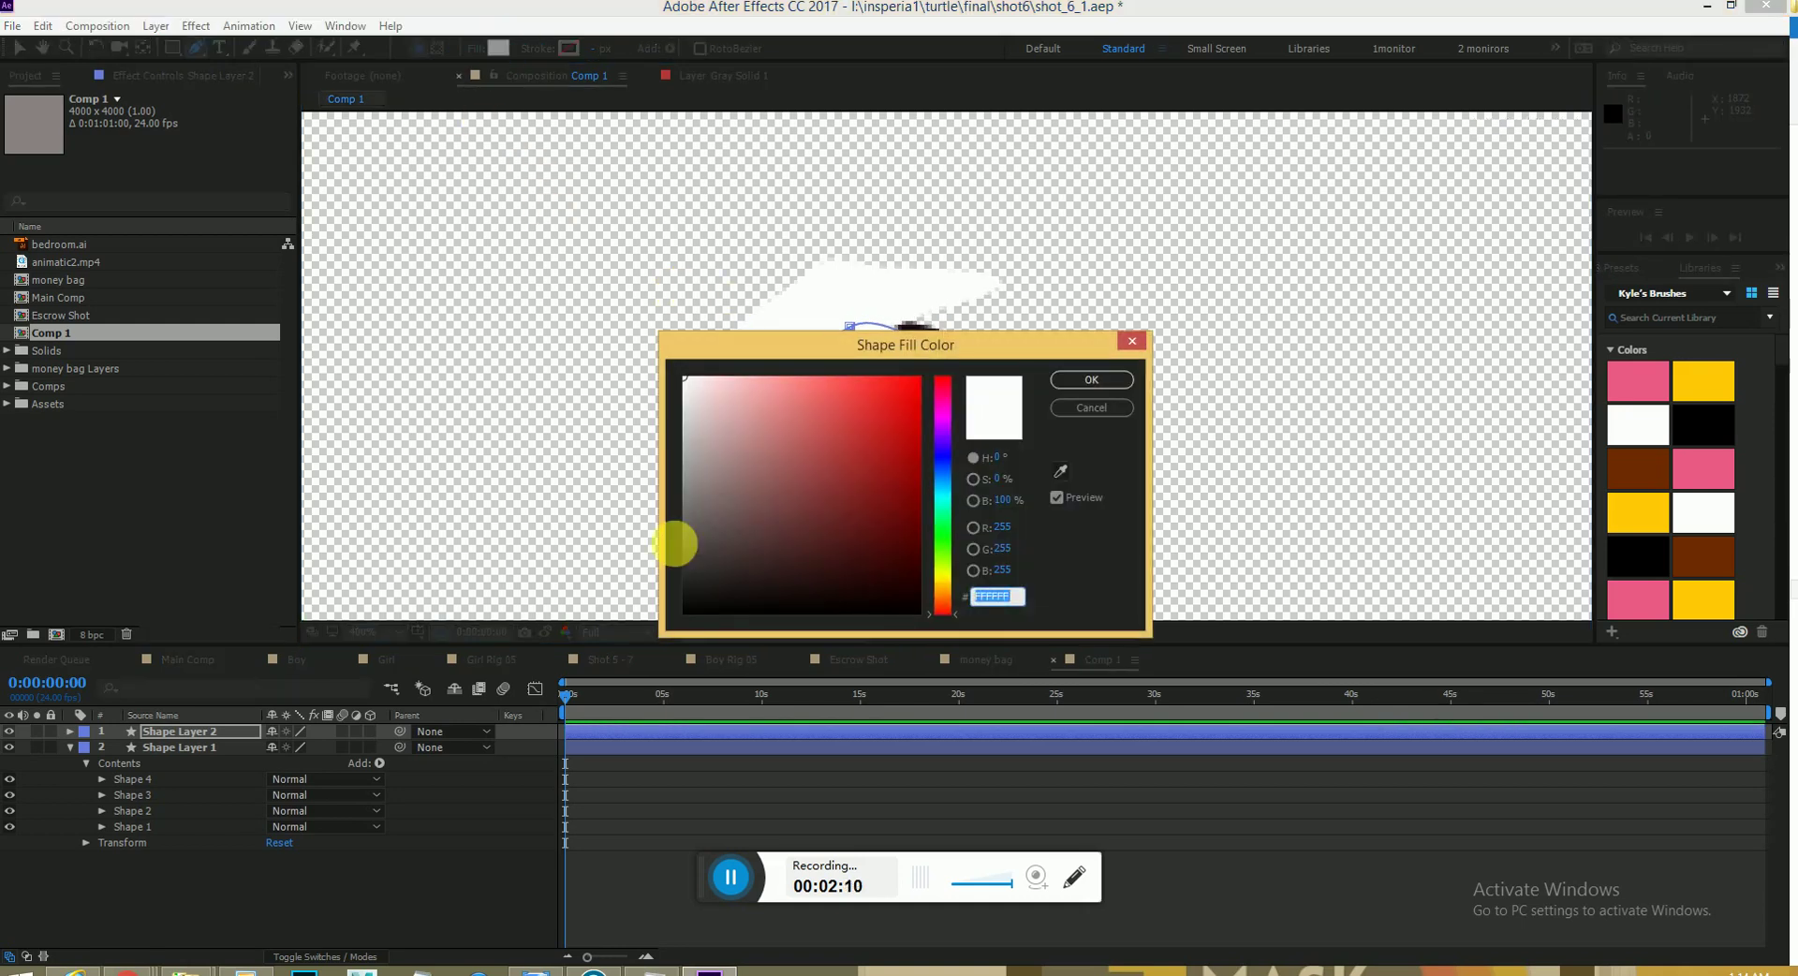
{"action": "left_click", "coordinate": [697, 602]}
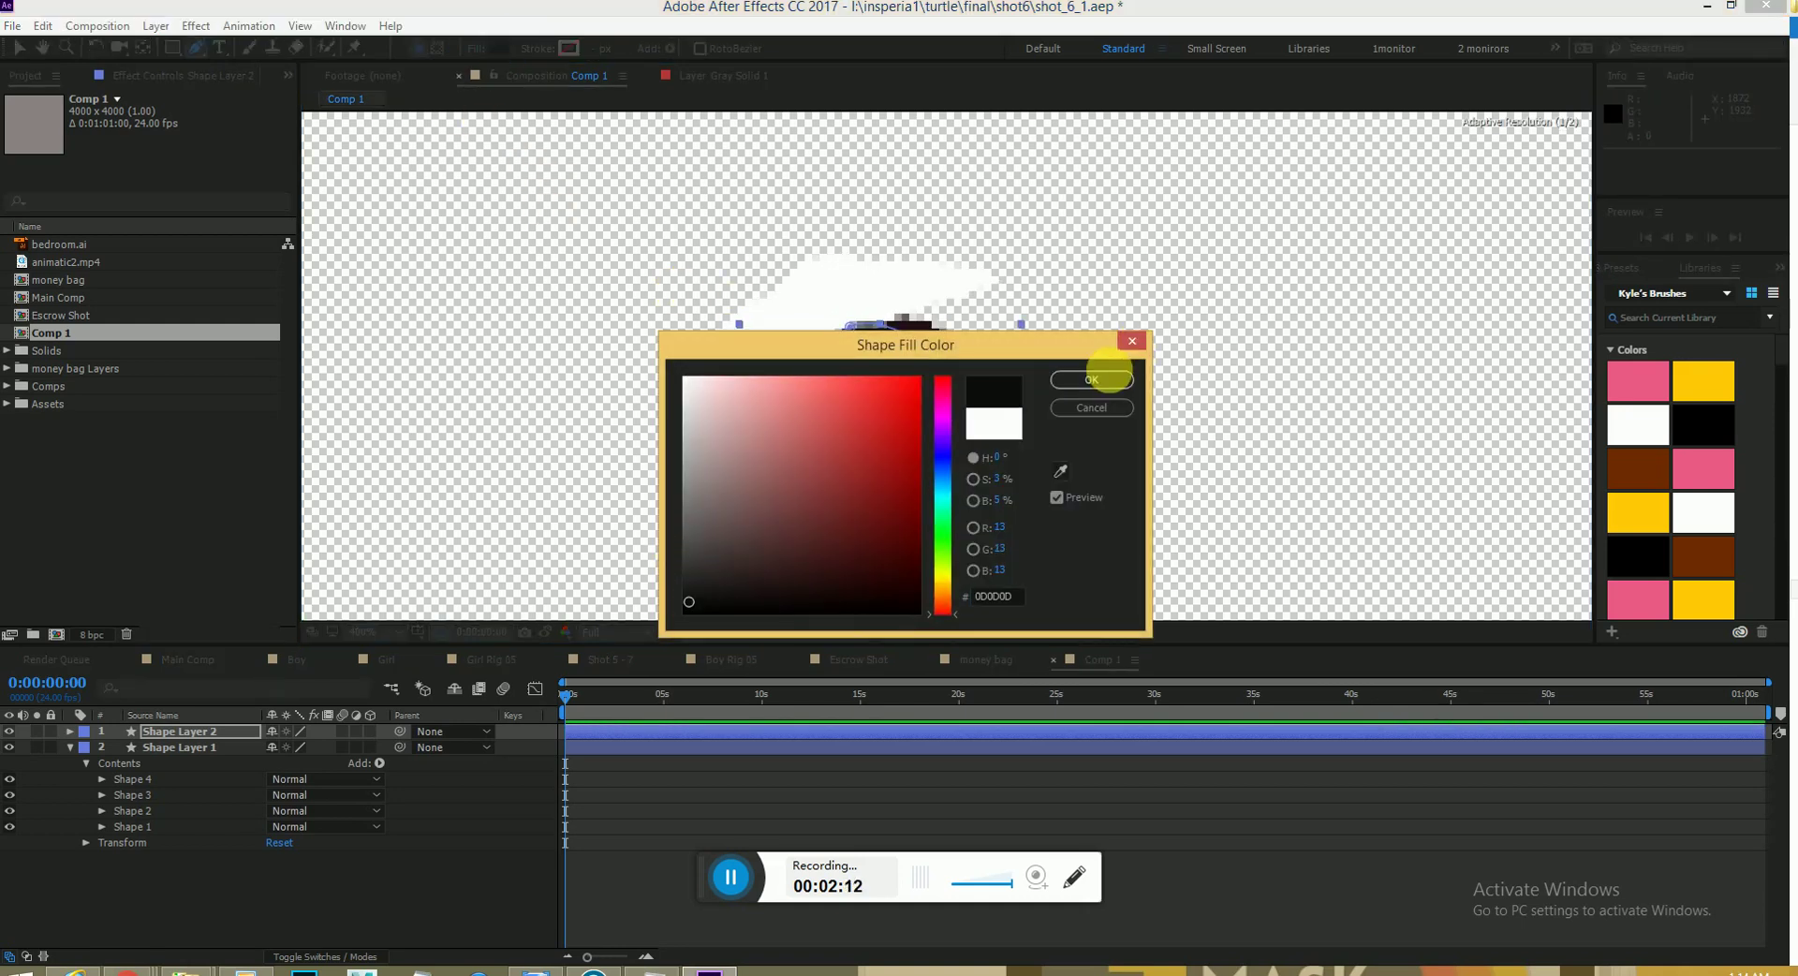
{"action": "left_click", "coordinate": [1091, 380]}
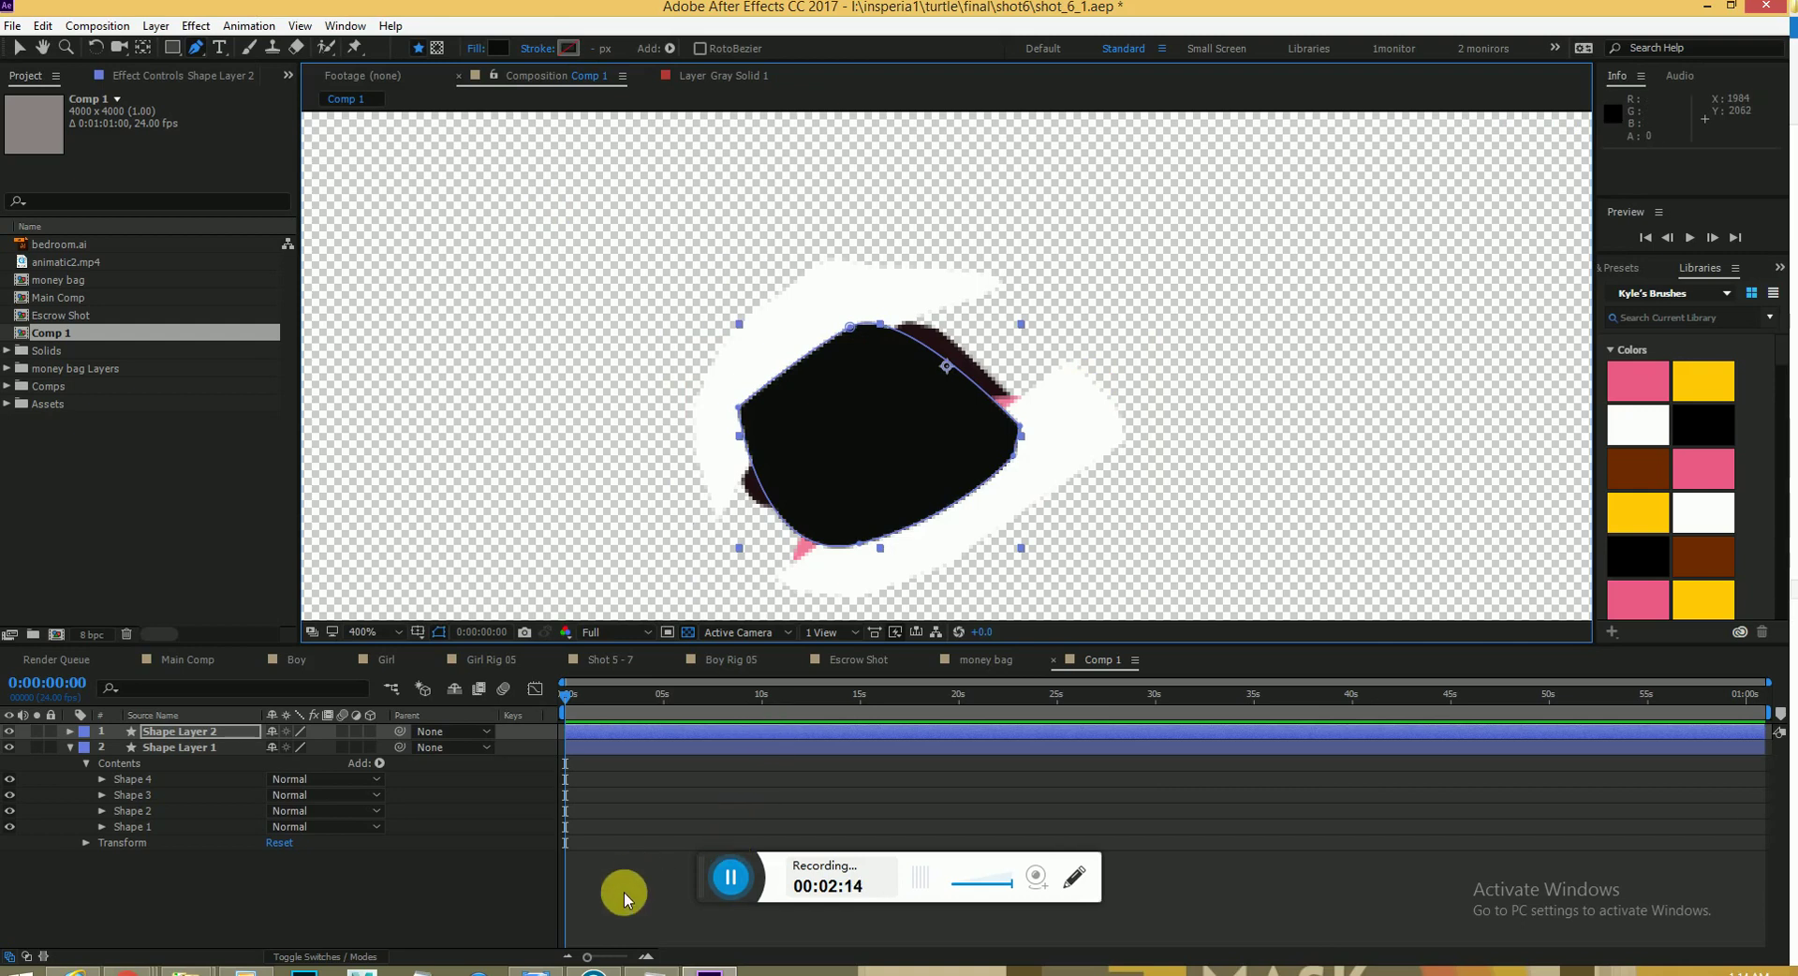
Show the Modes columns and set Shape Layer 1's TrkMat to Alpha Matte 'Shape Layer 2'.
{"action": "left_click", "coordinate": [440, 905]}
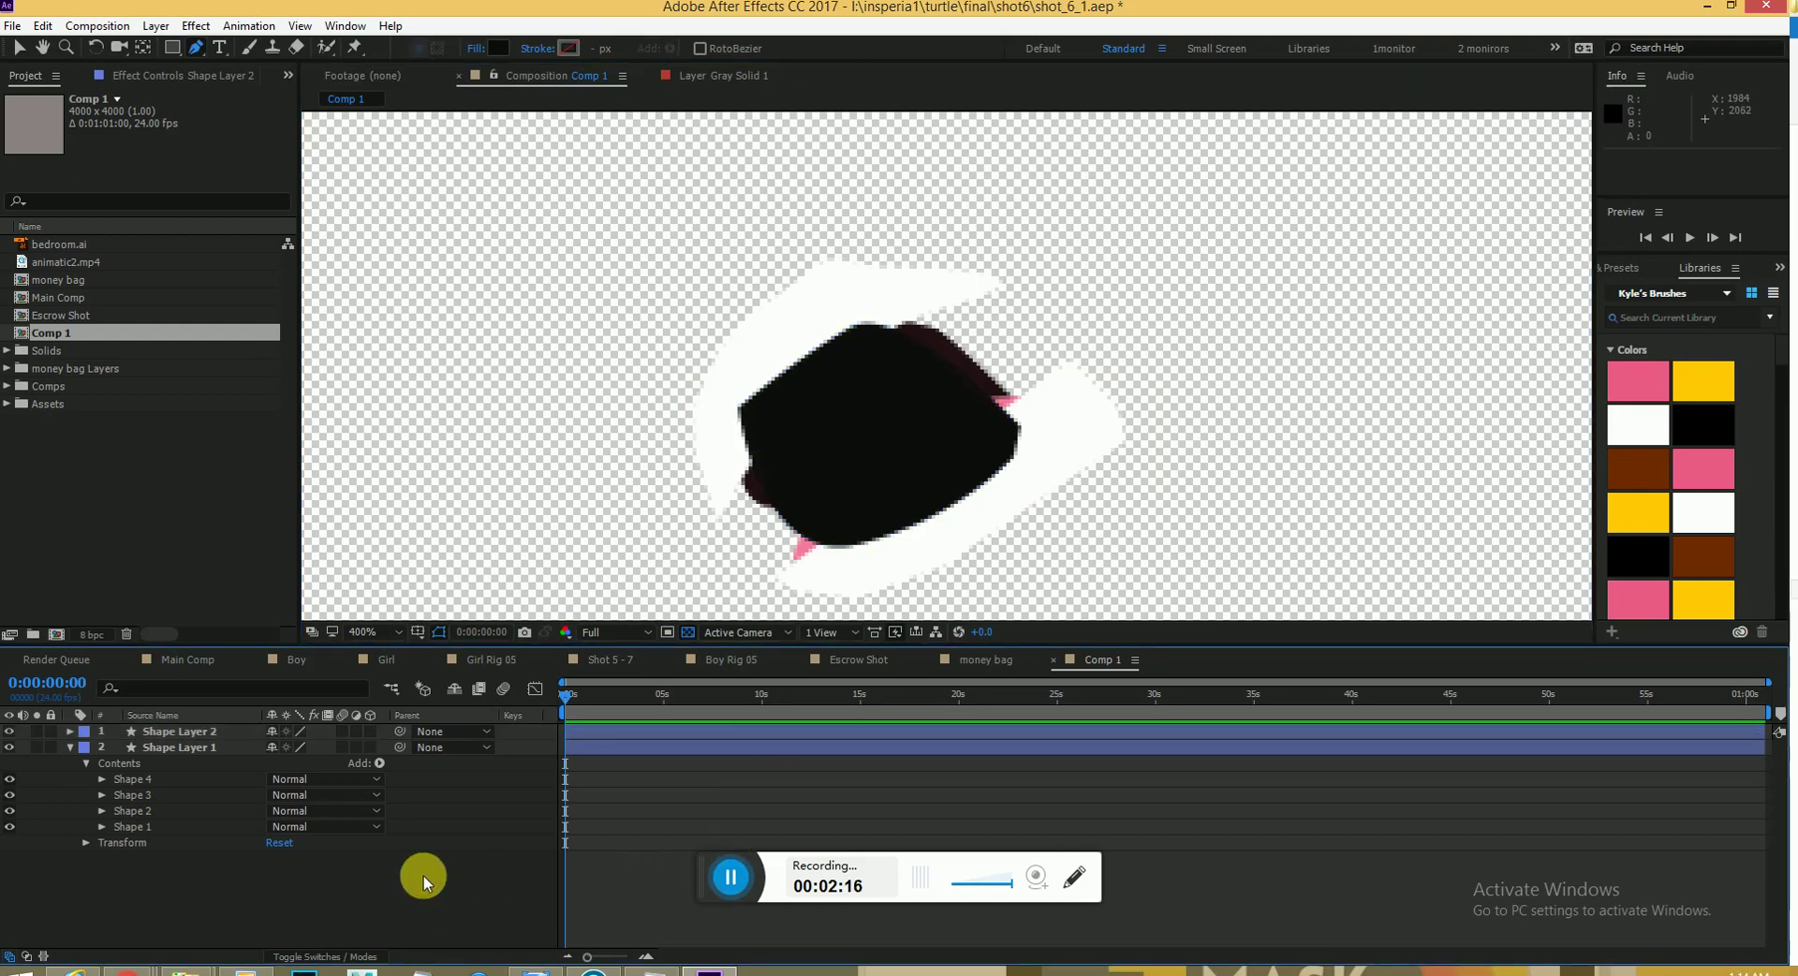
{"action": "left_click", "coordinate": [224, 731]}
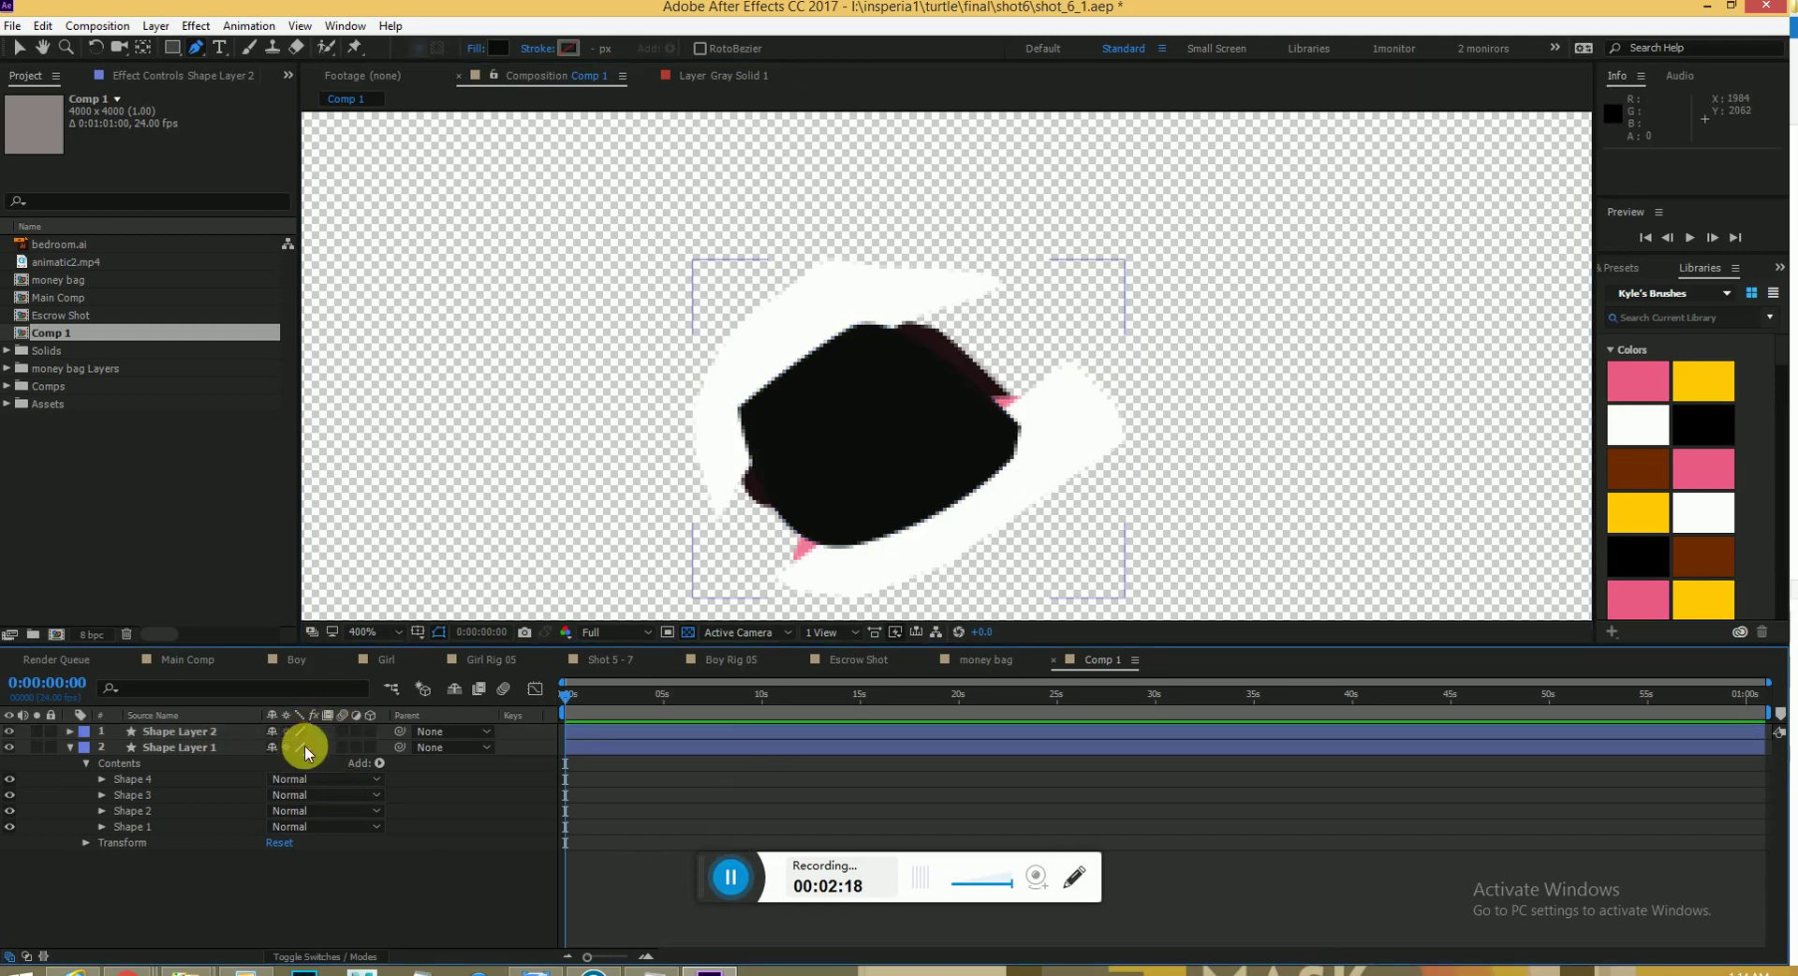
{"action": "left_click", "coordinate": [286, 963]}
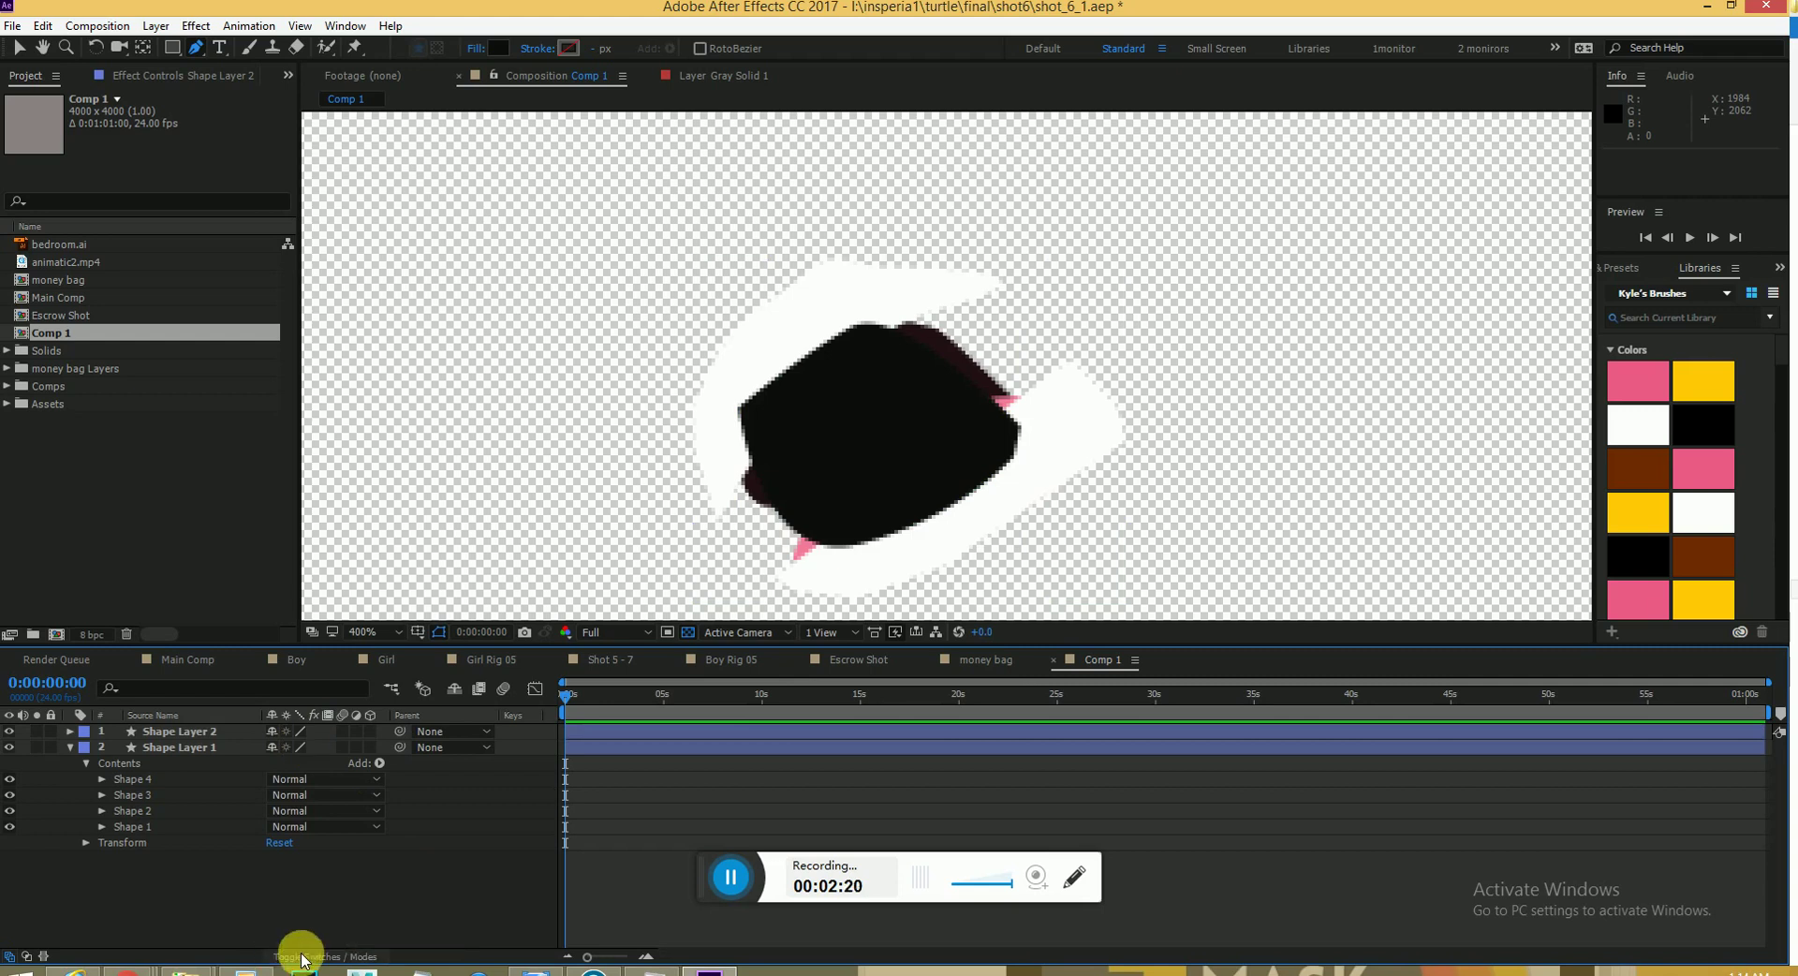
{"action": "left_click", "coordinate": [300, 960]}
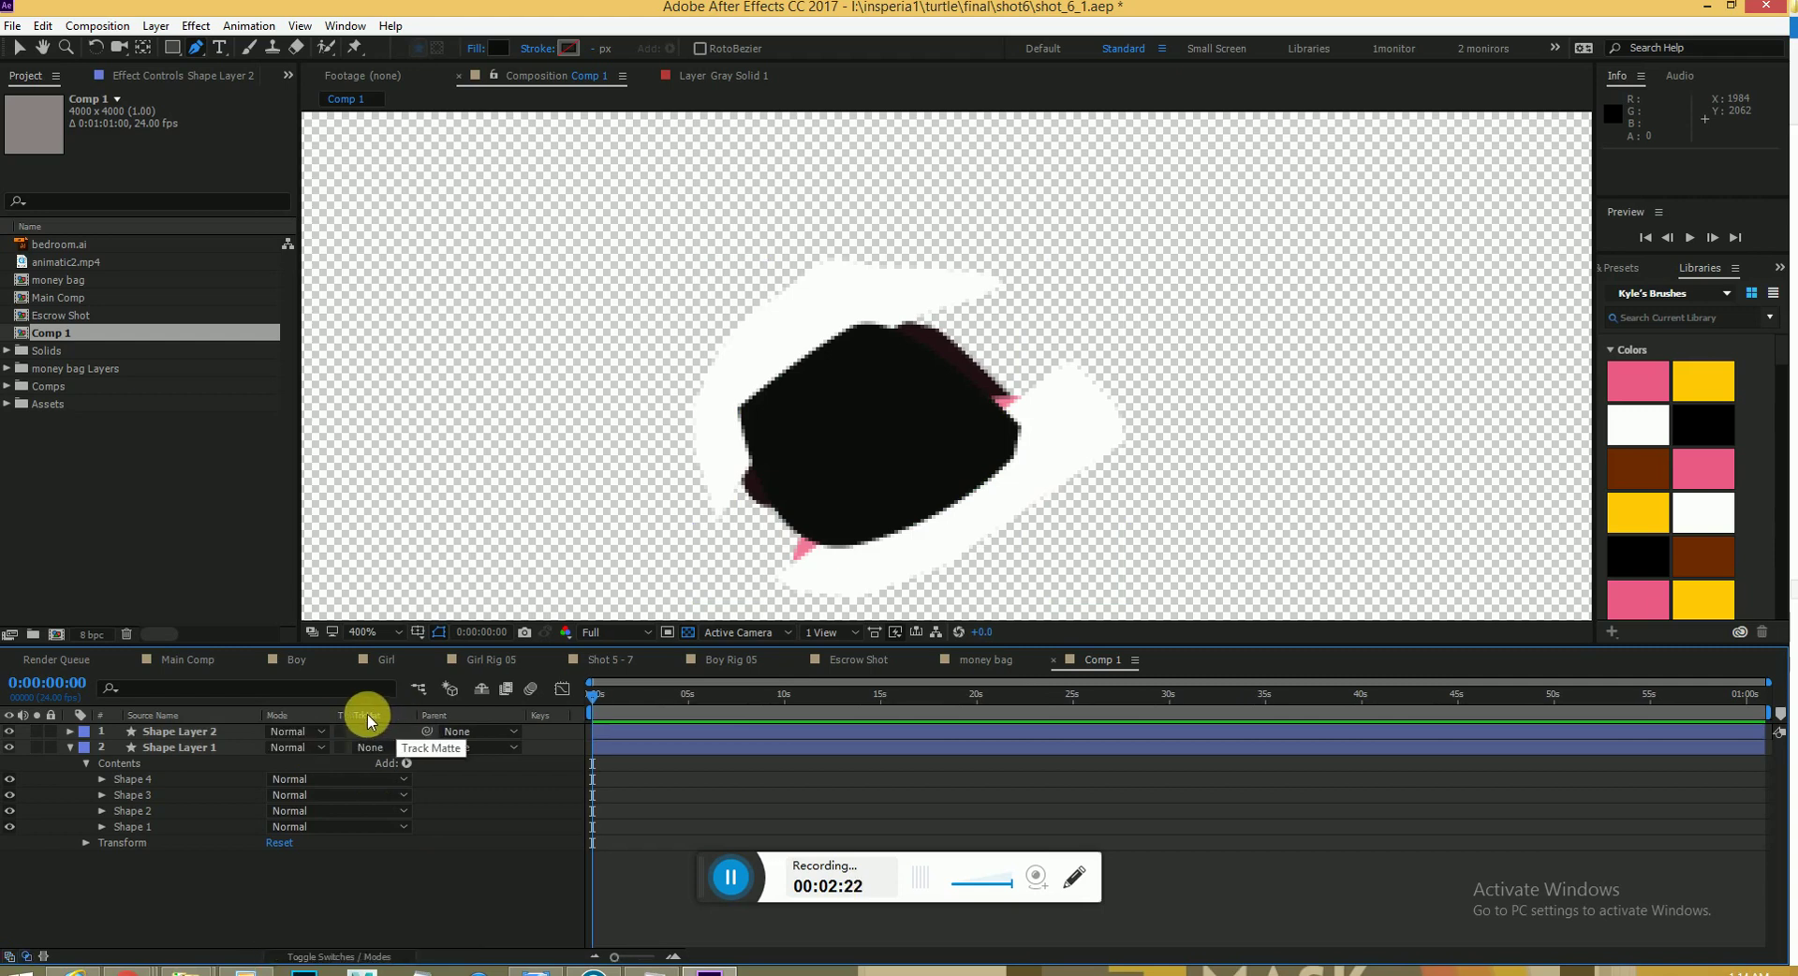
{"action": "left_click", "coordinate": [324, 731]}
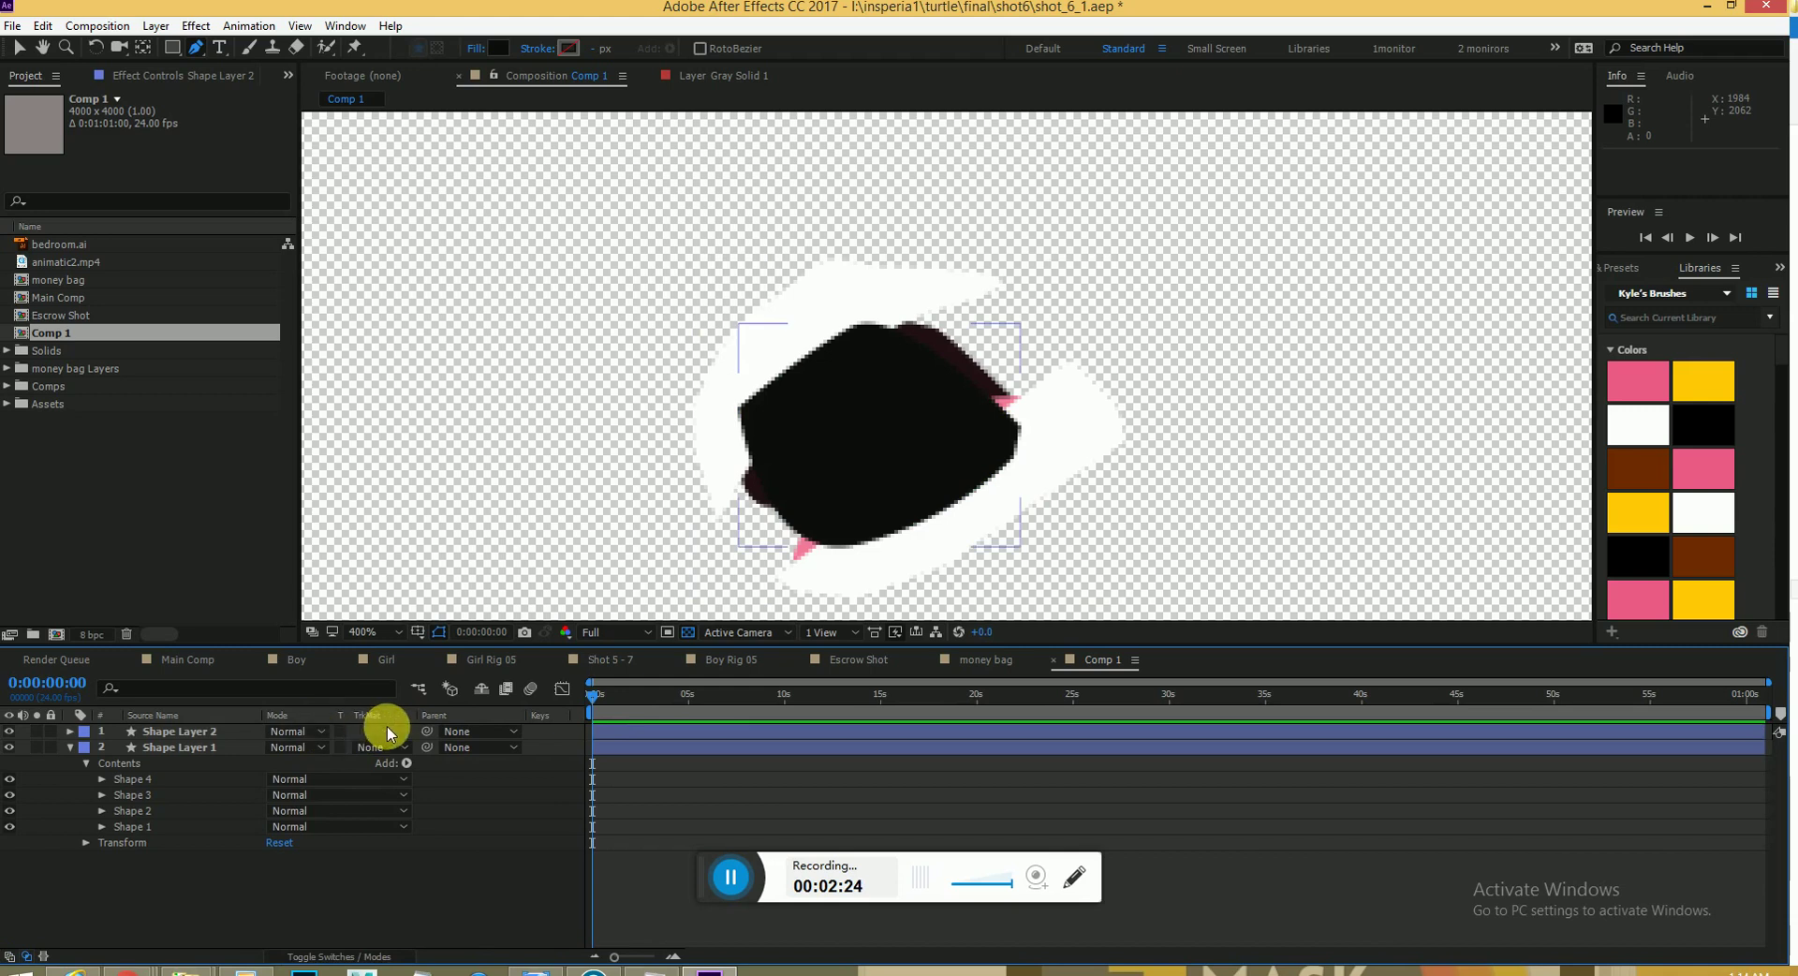
{"action": "left_click", "coordinate": [204, 745]}
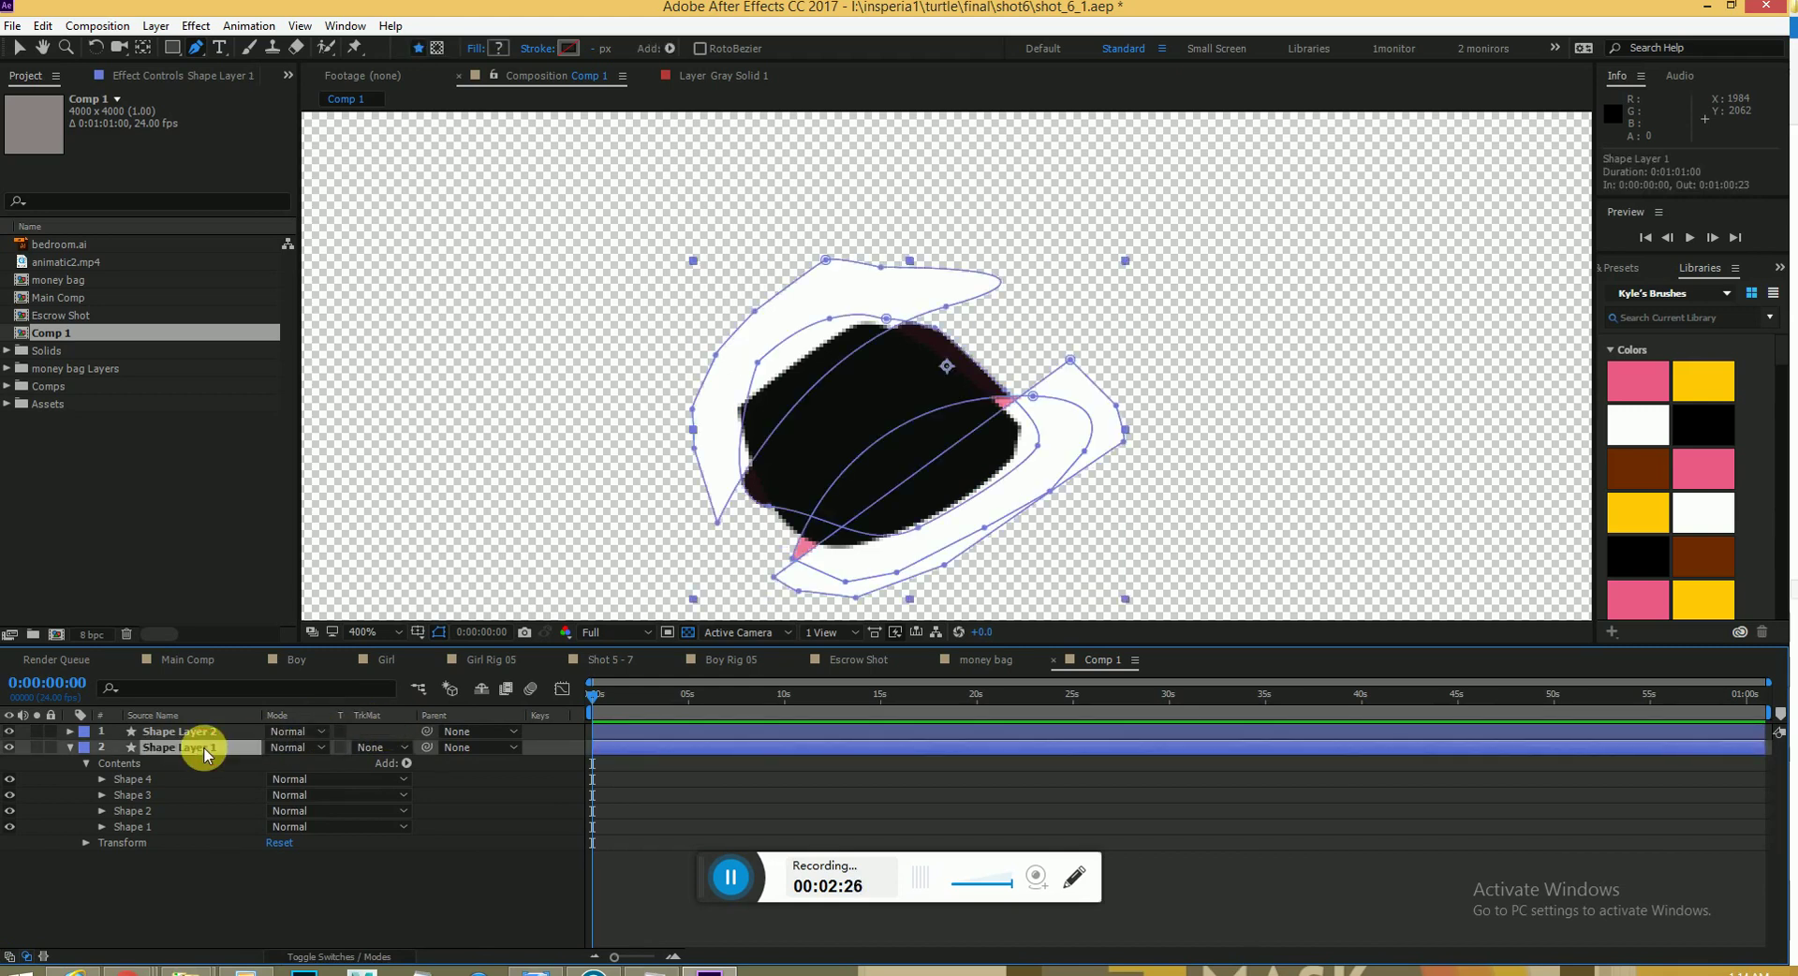
{"action": "left_click", "coordinate": [525, 895]}
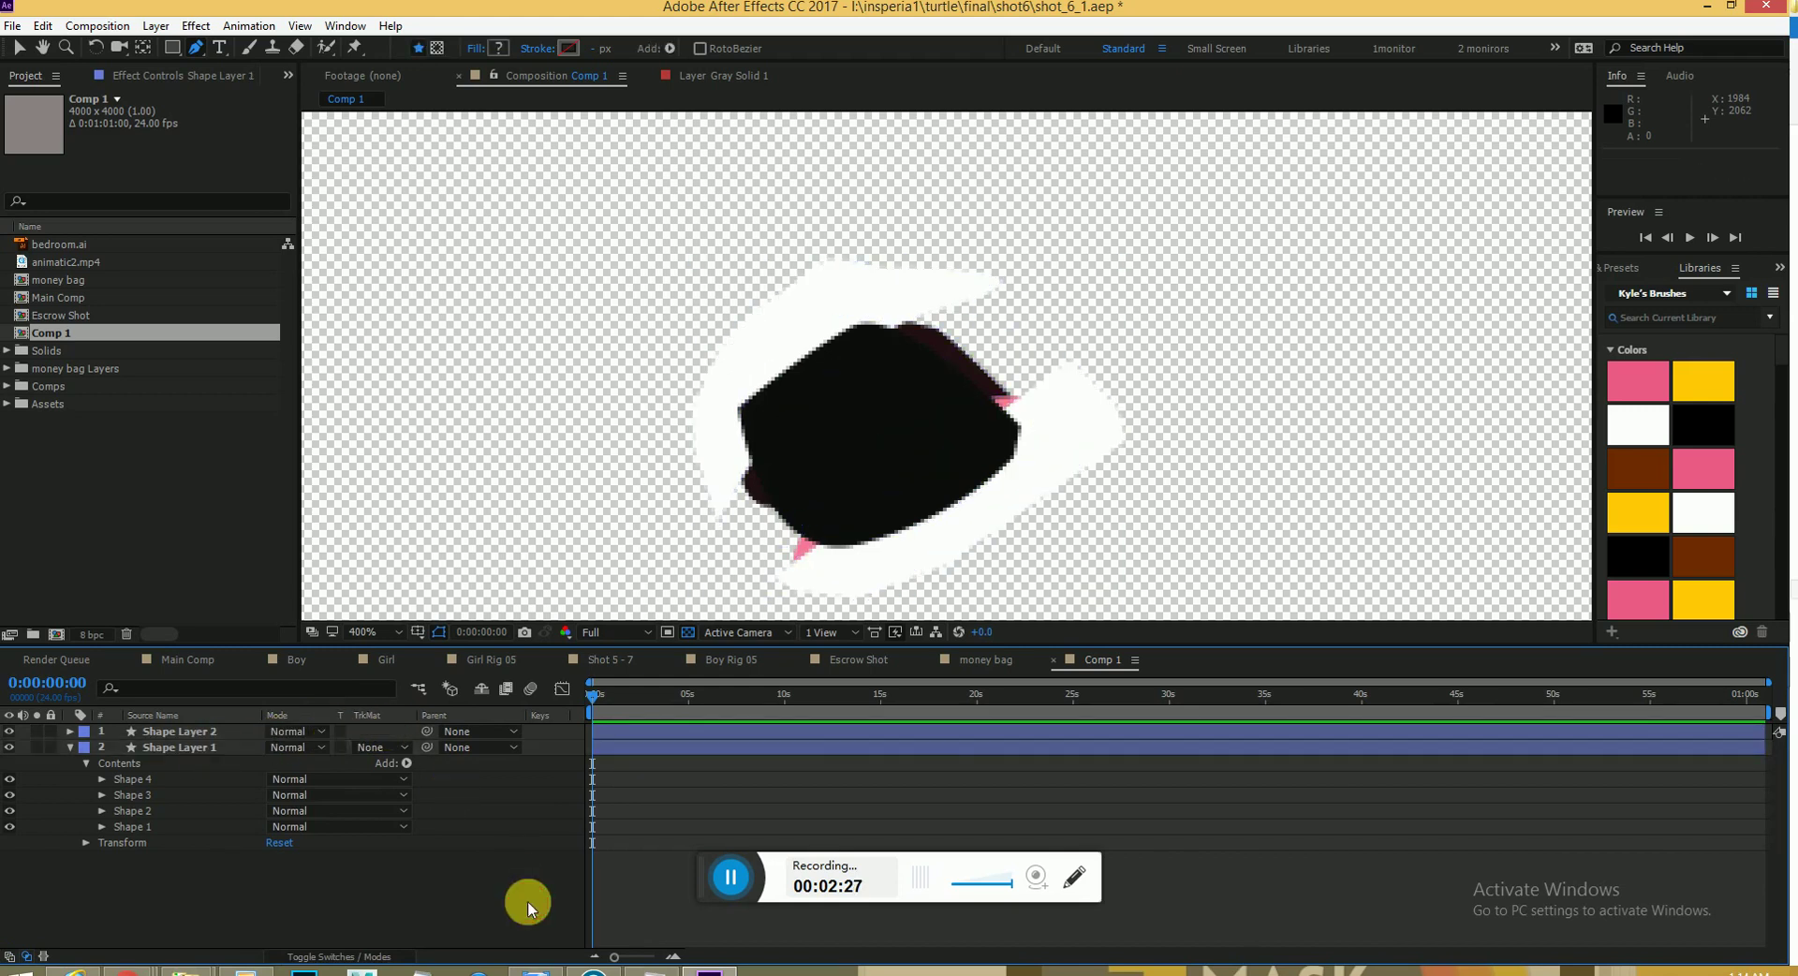
{"action": "left_click", "coordinate": [202, 749]}
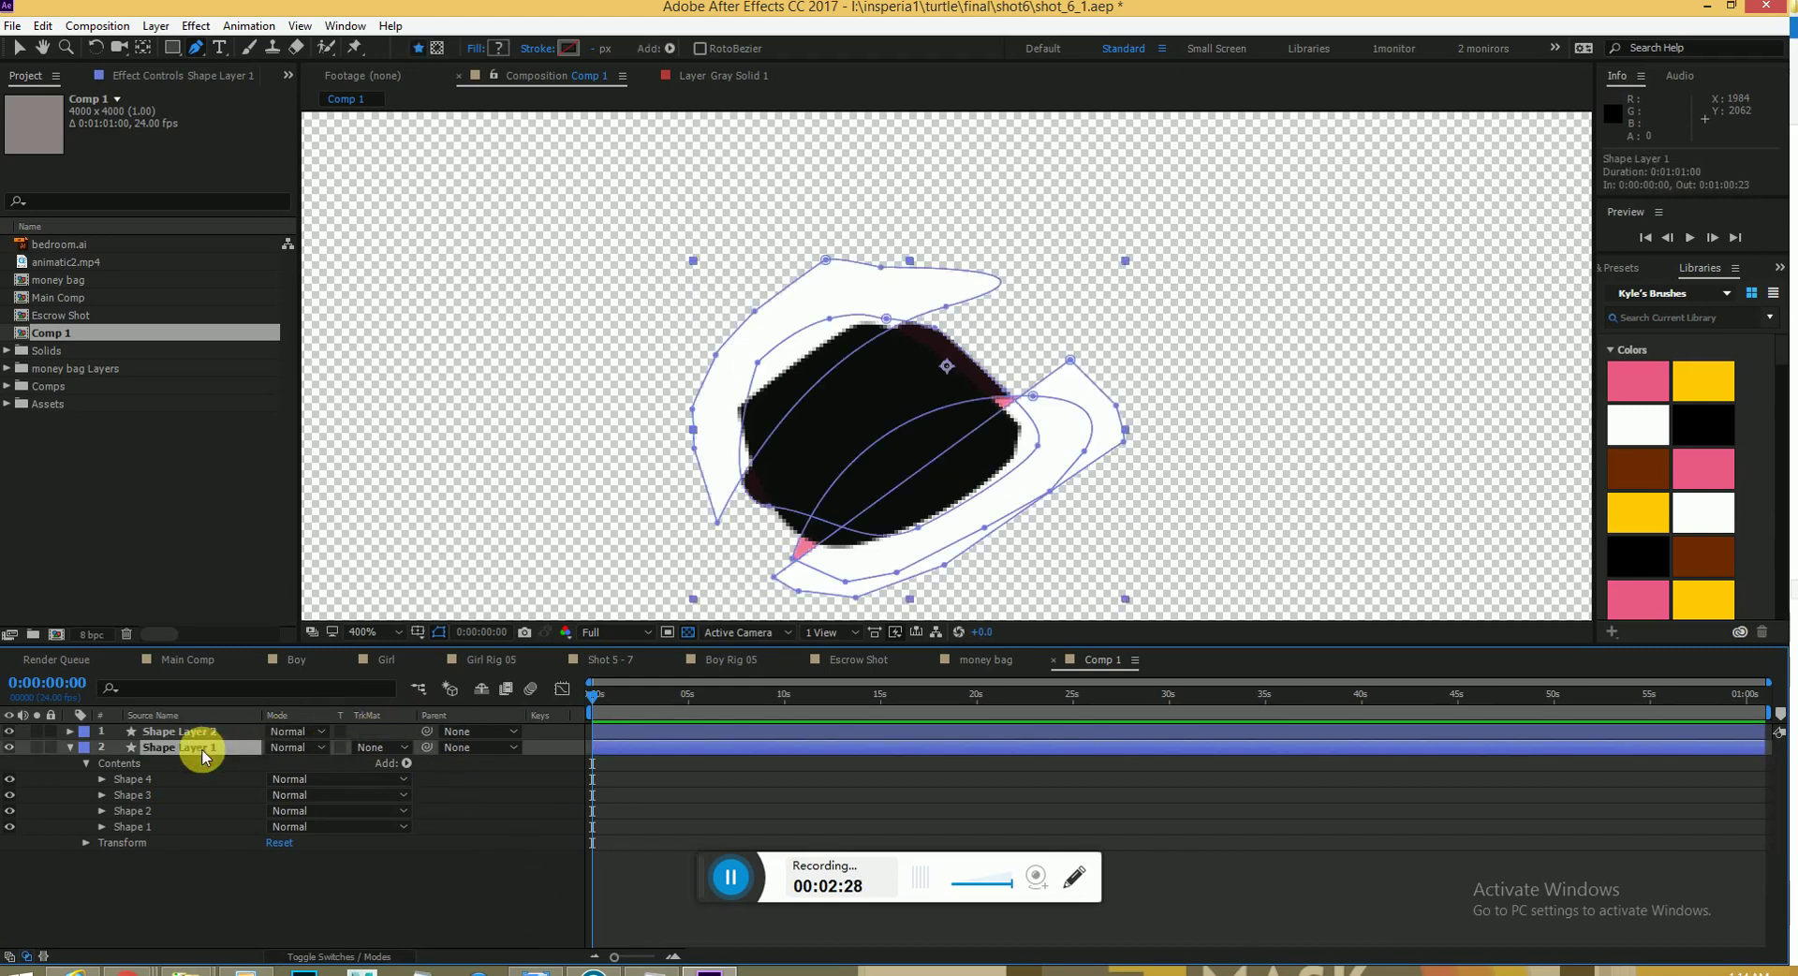
{"action": "left_click", "coordinate": [401, 747]}
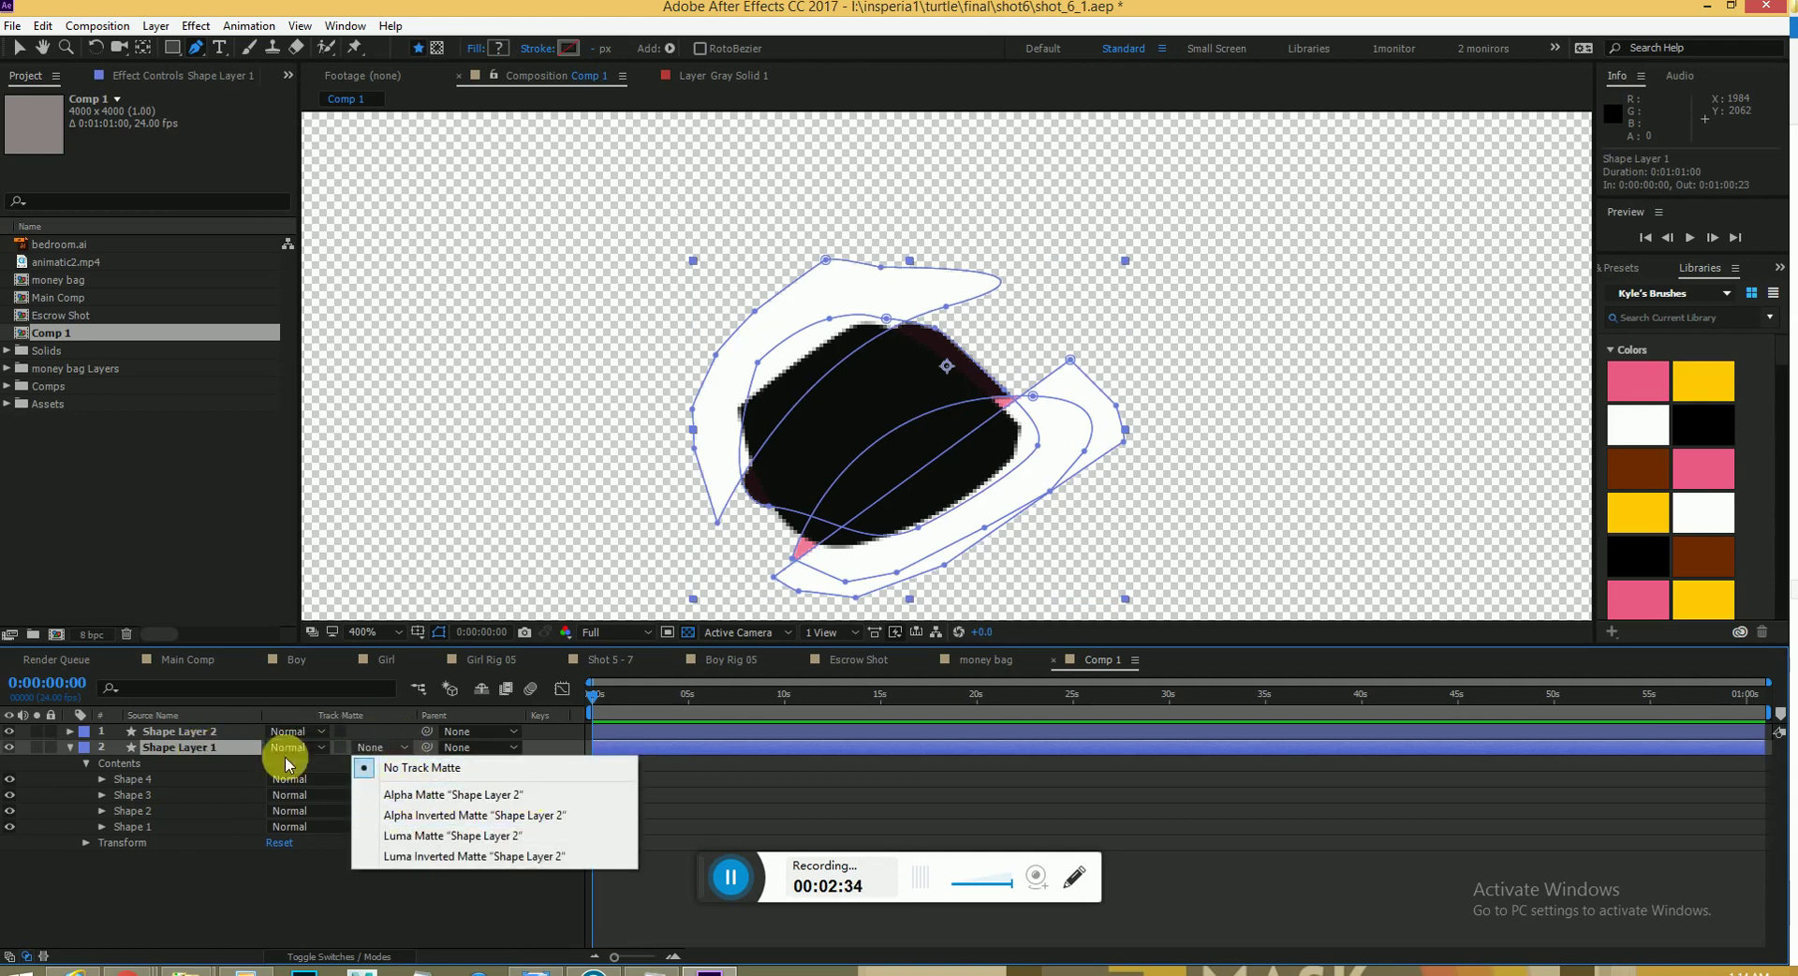
{"action": "left_click", "coordinate": [510, 796]}
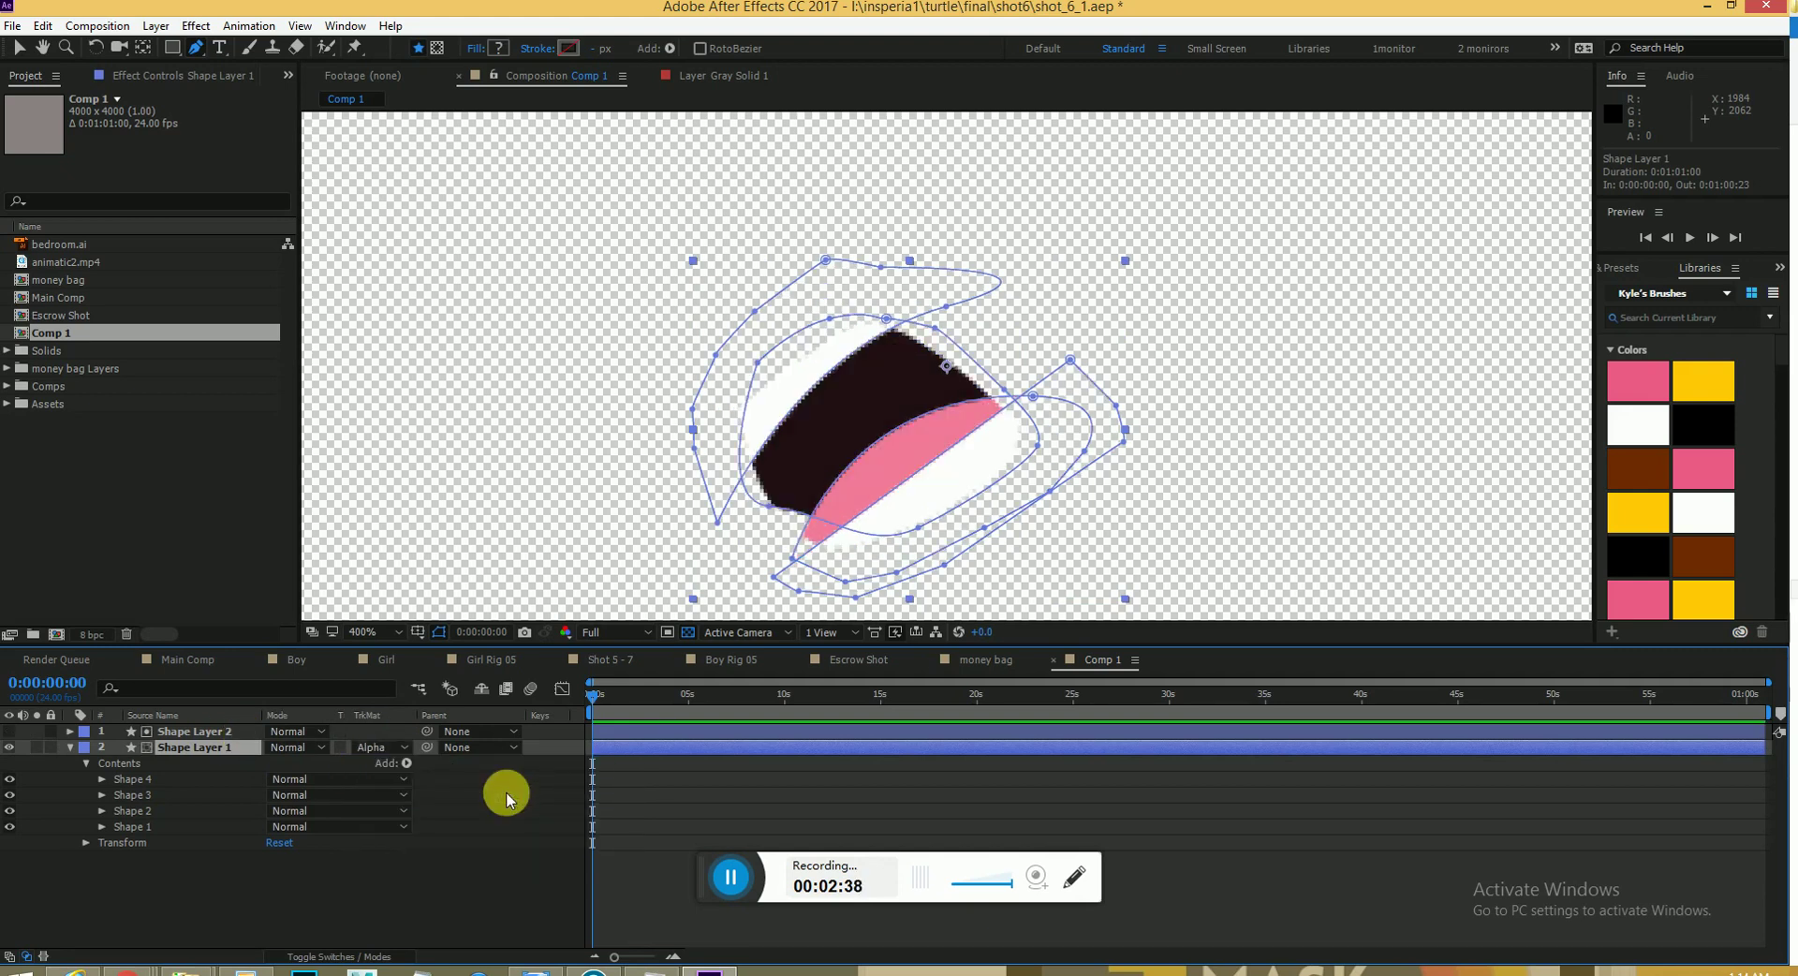
Select Shape Layer 2, pull its left edge inward, flatten its top and raise its bottom.
{"action": "left_click", "coordinate": [482, 578]}
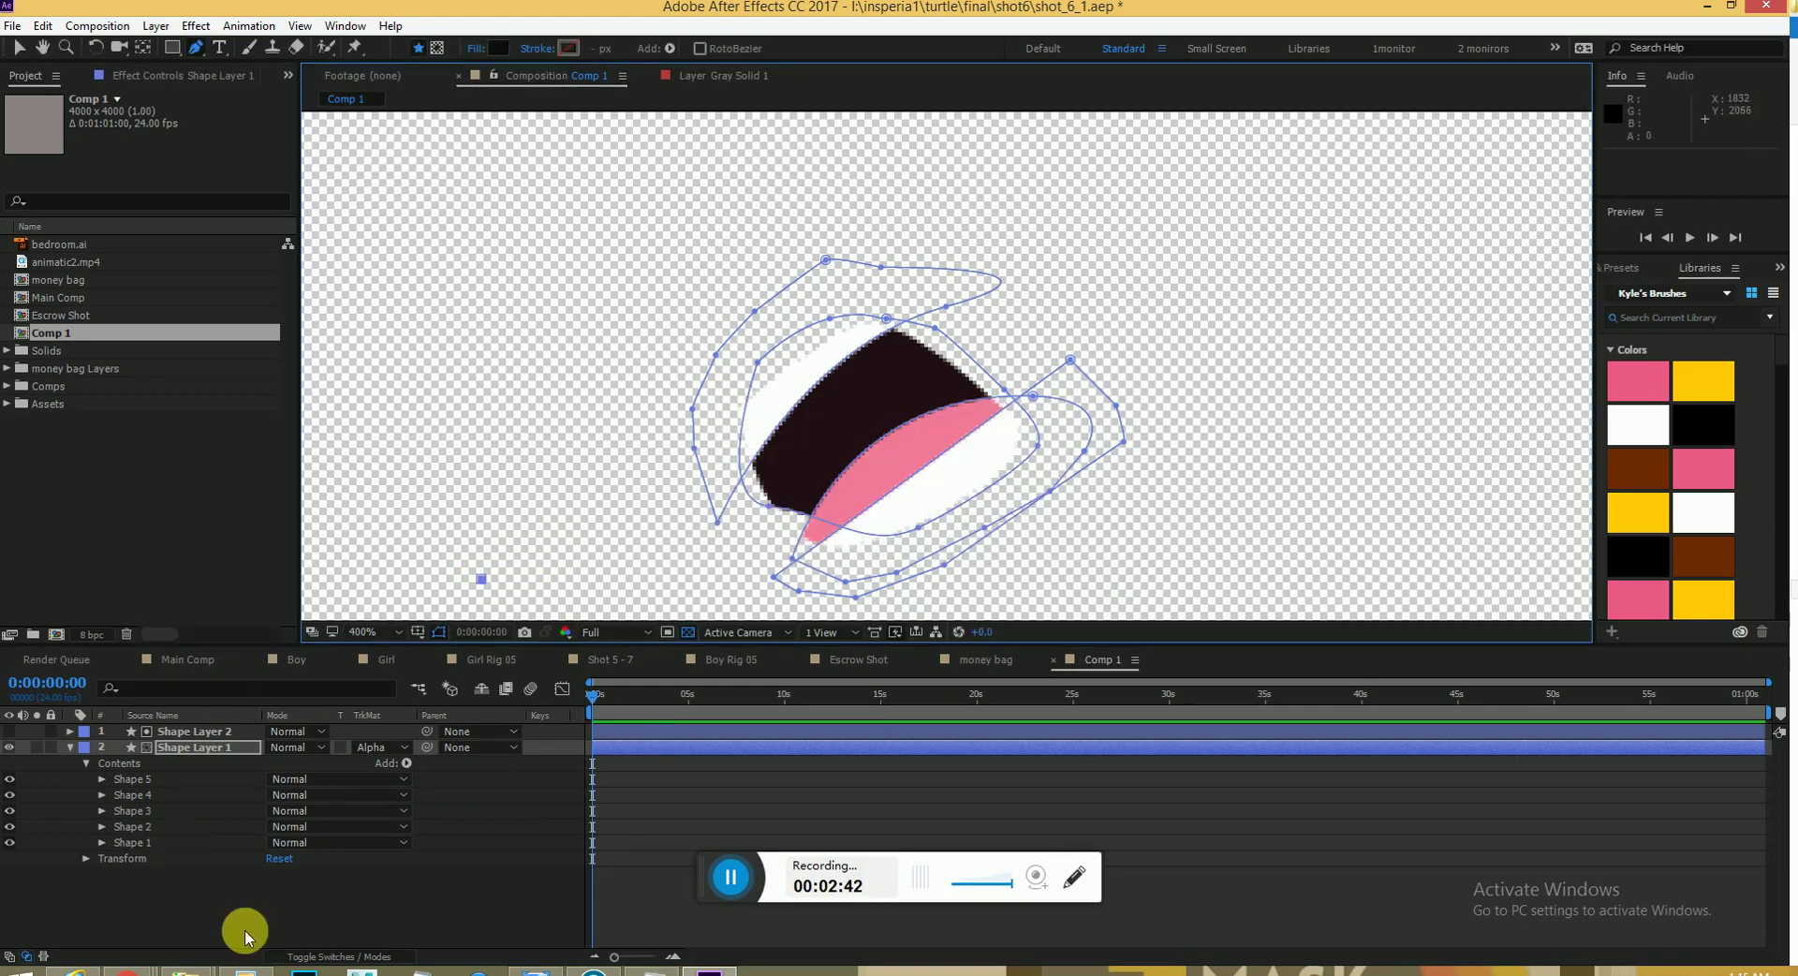
{"action": "left_click", "coordinate": [273, 932]}
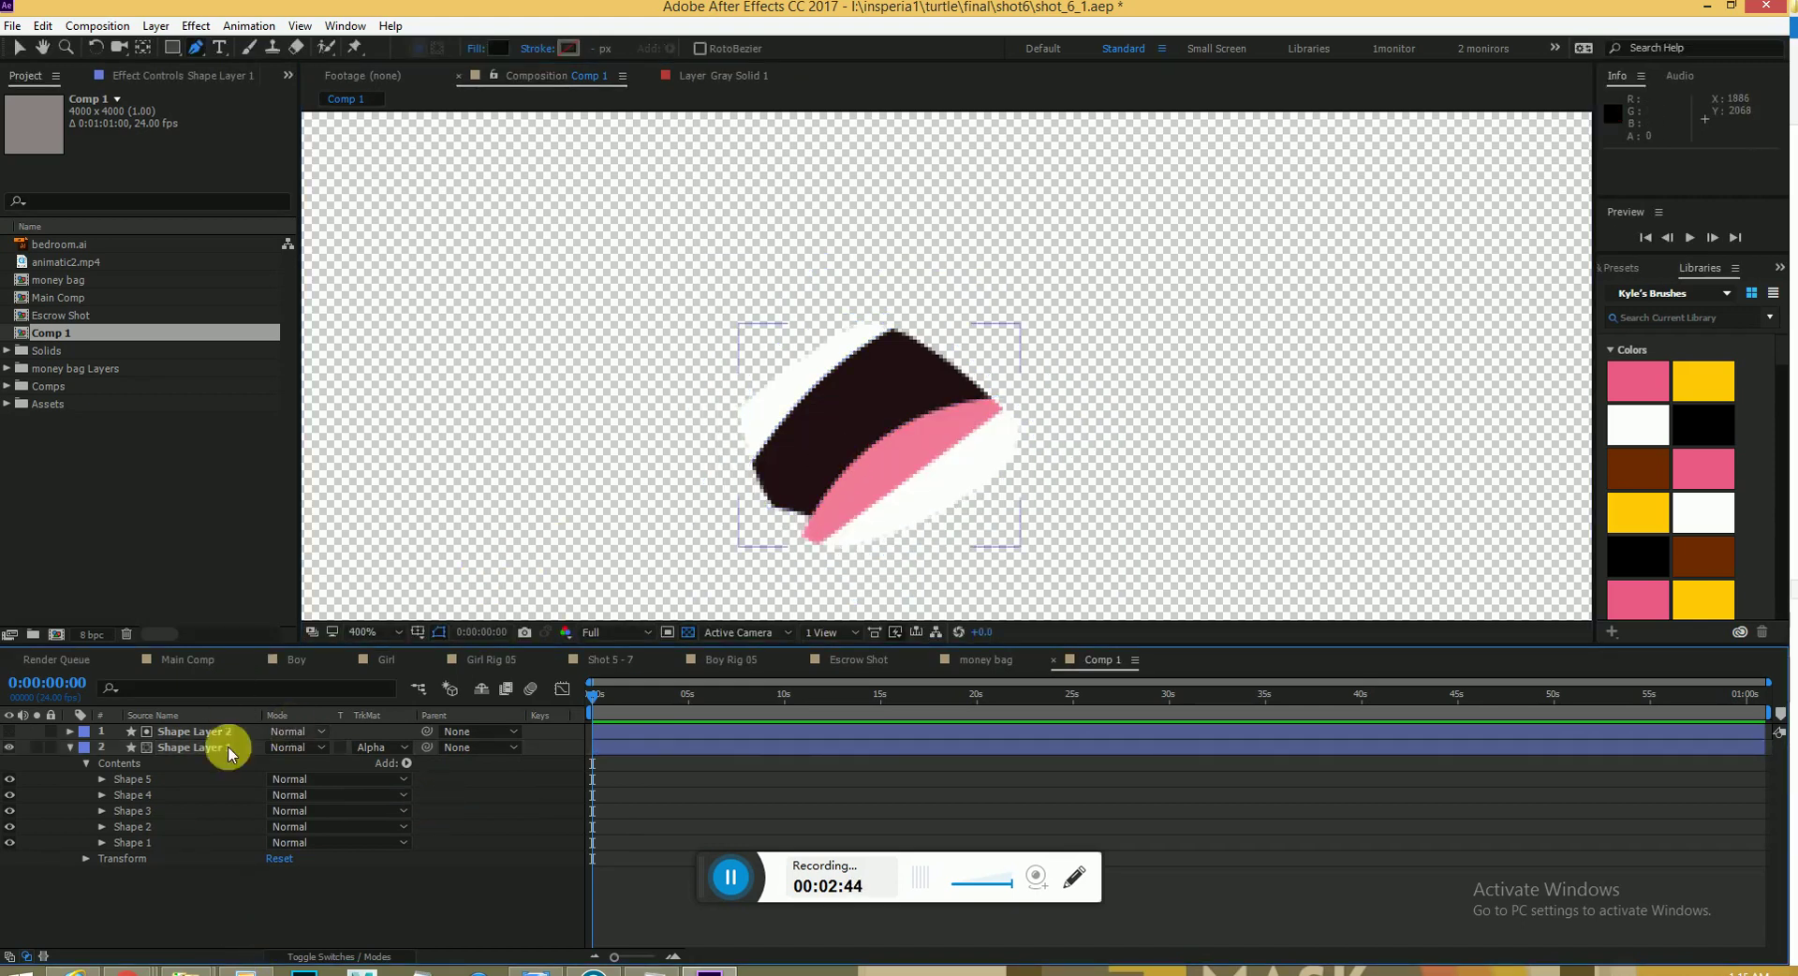
{"action": "left_click", "coordinate": [194, 731]}
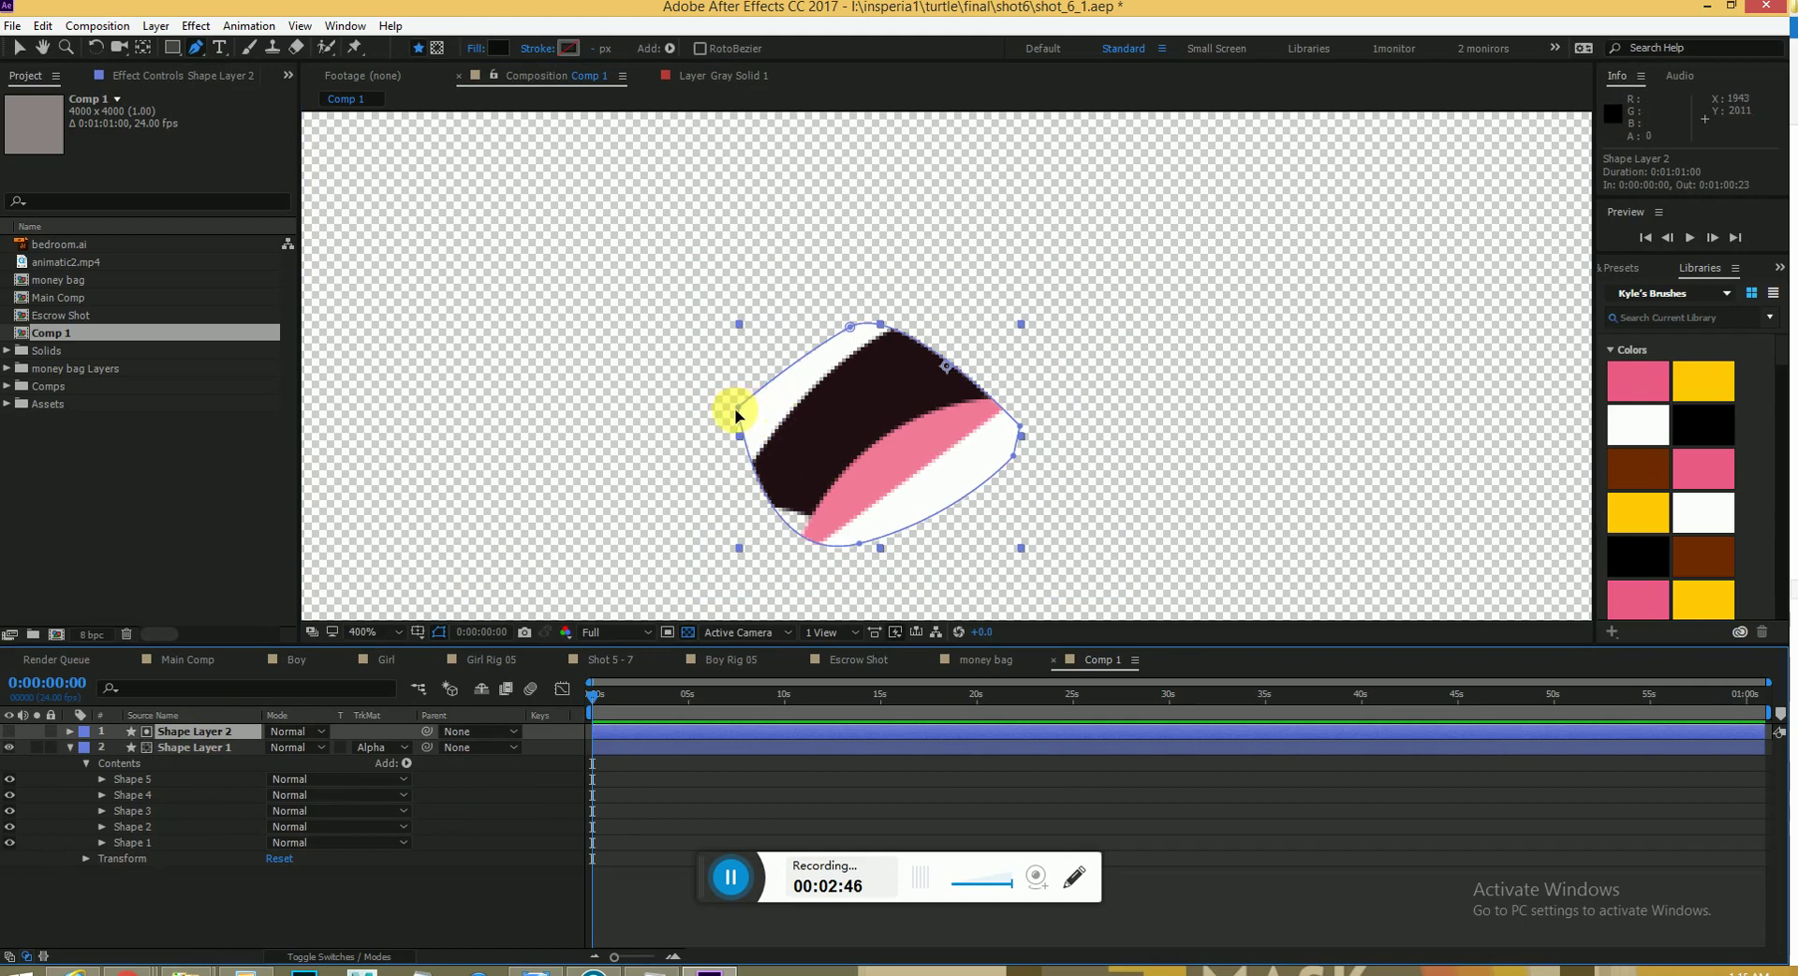
{"action": "left_click", "coordinate": [739, 408]}
{"action": "left_click_drag", "start_coordinate": [740, 412], "coordinate": [818, 413]}
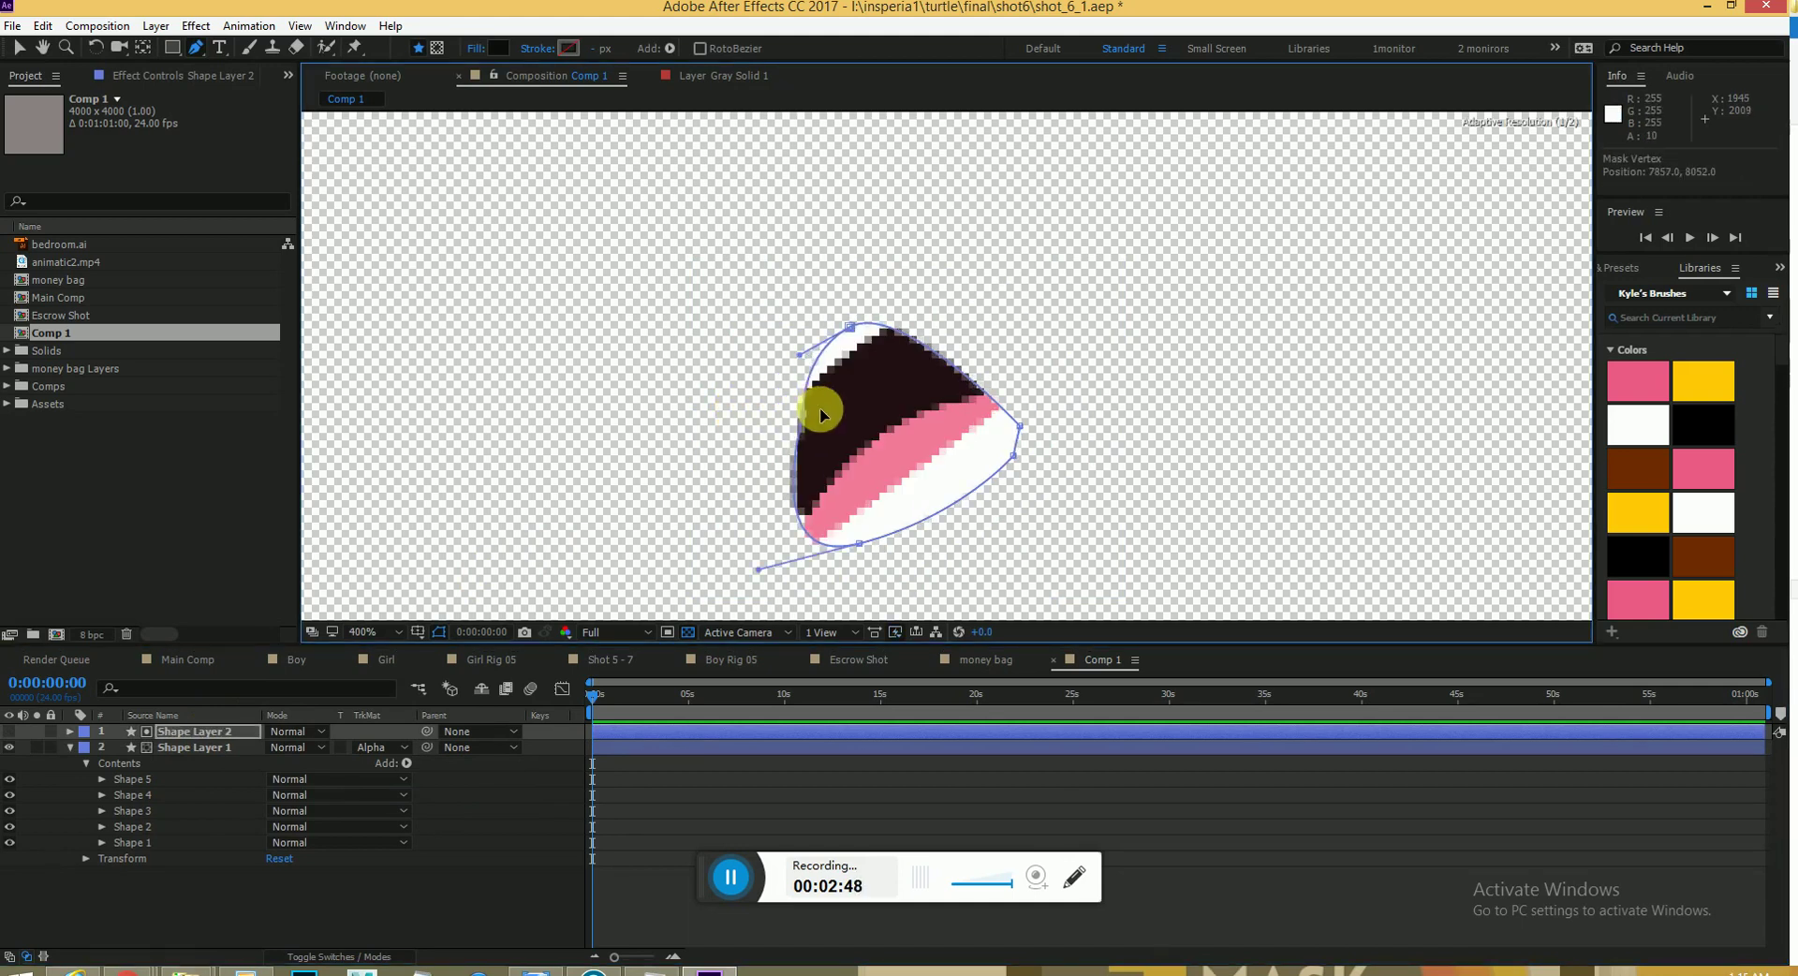
{"action": "left_click_drag", "start_coordinate": [847, 328], "coordinate": [913, 384]}
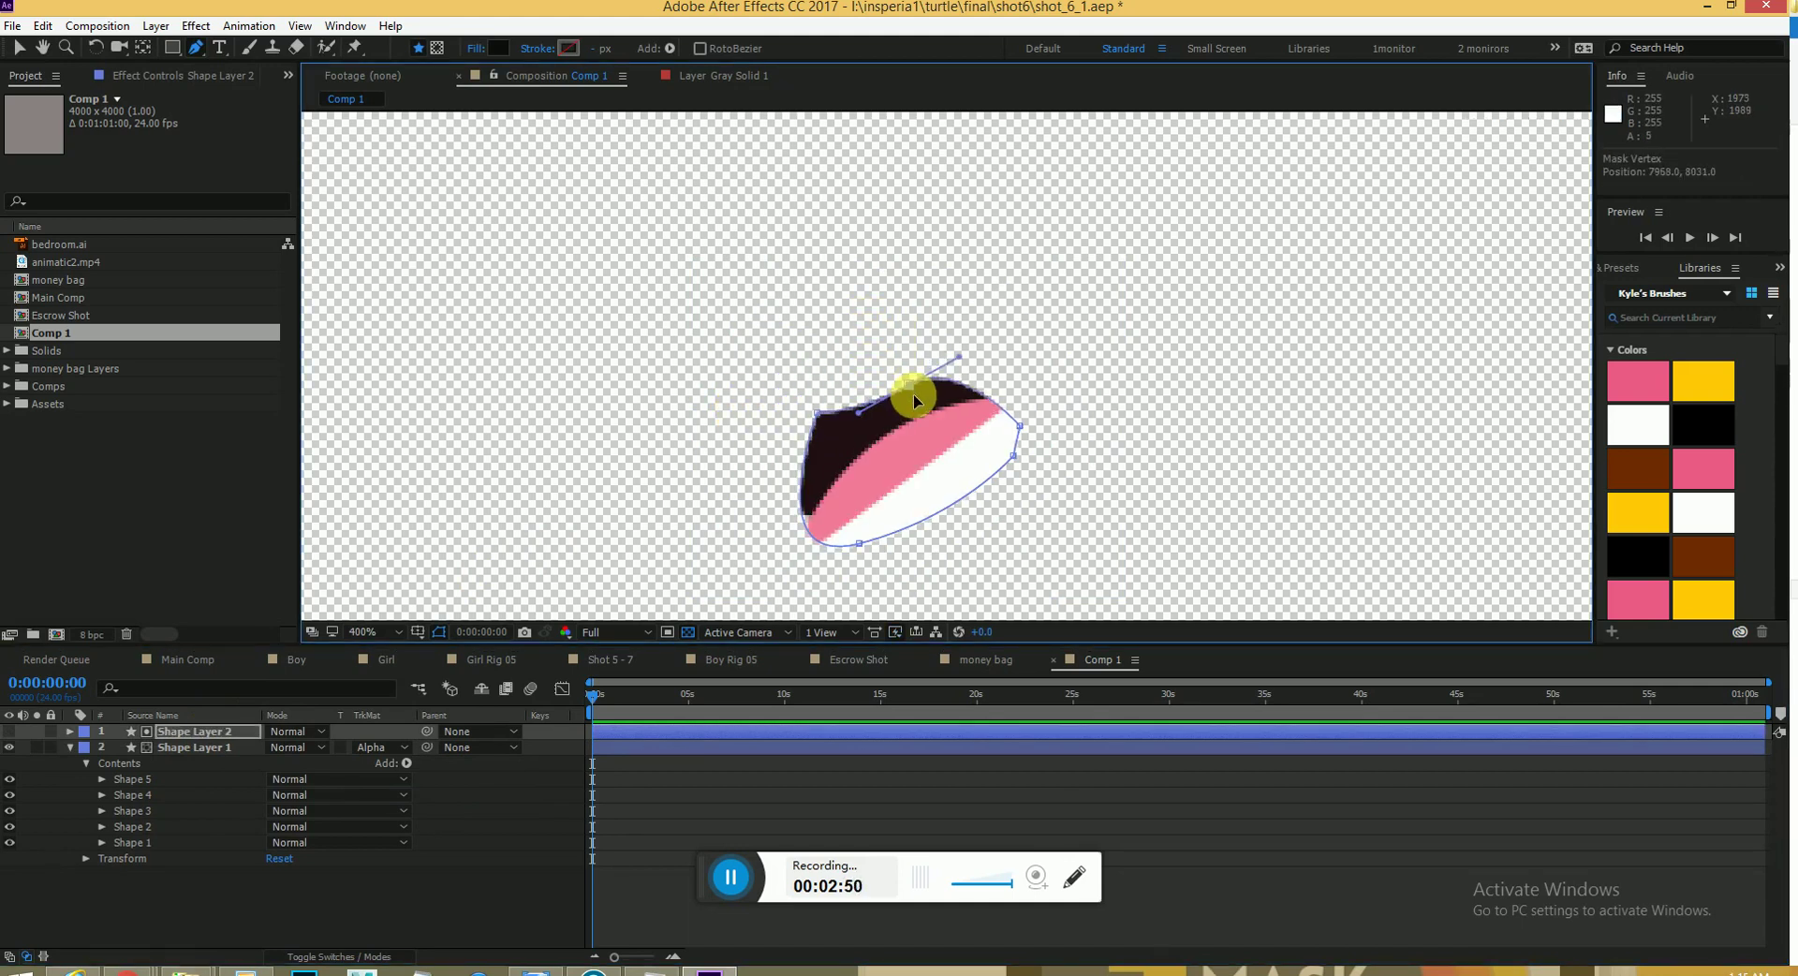
{"action": "left_click_drag", "start_coordinate": [860, 546], "coordinate": [862, 471]}
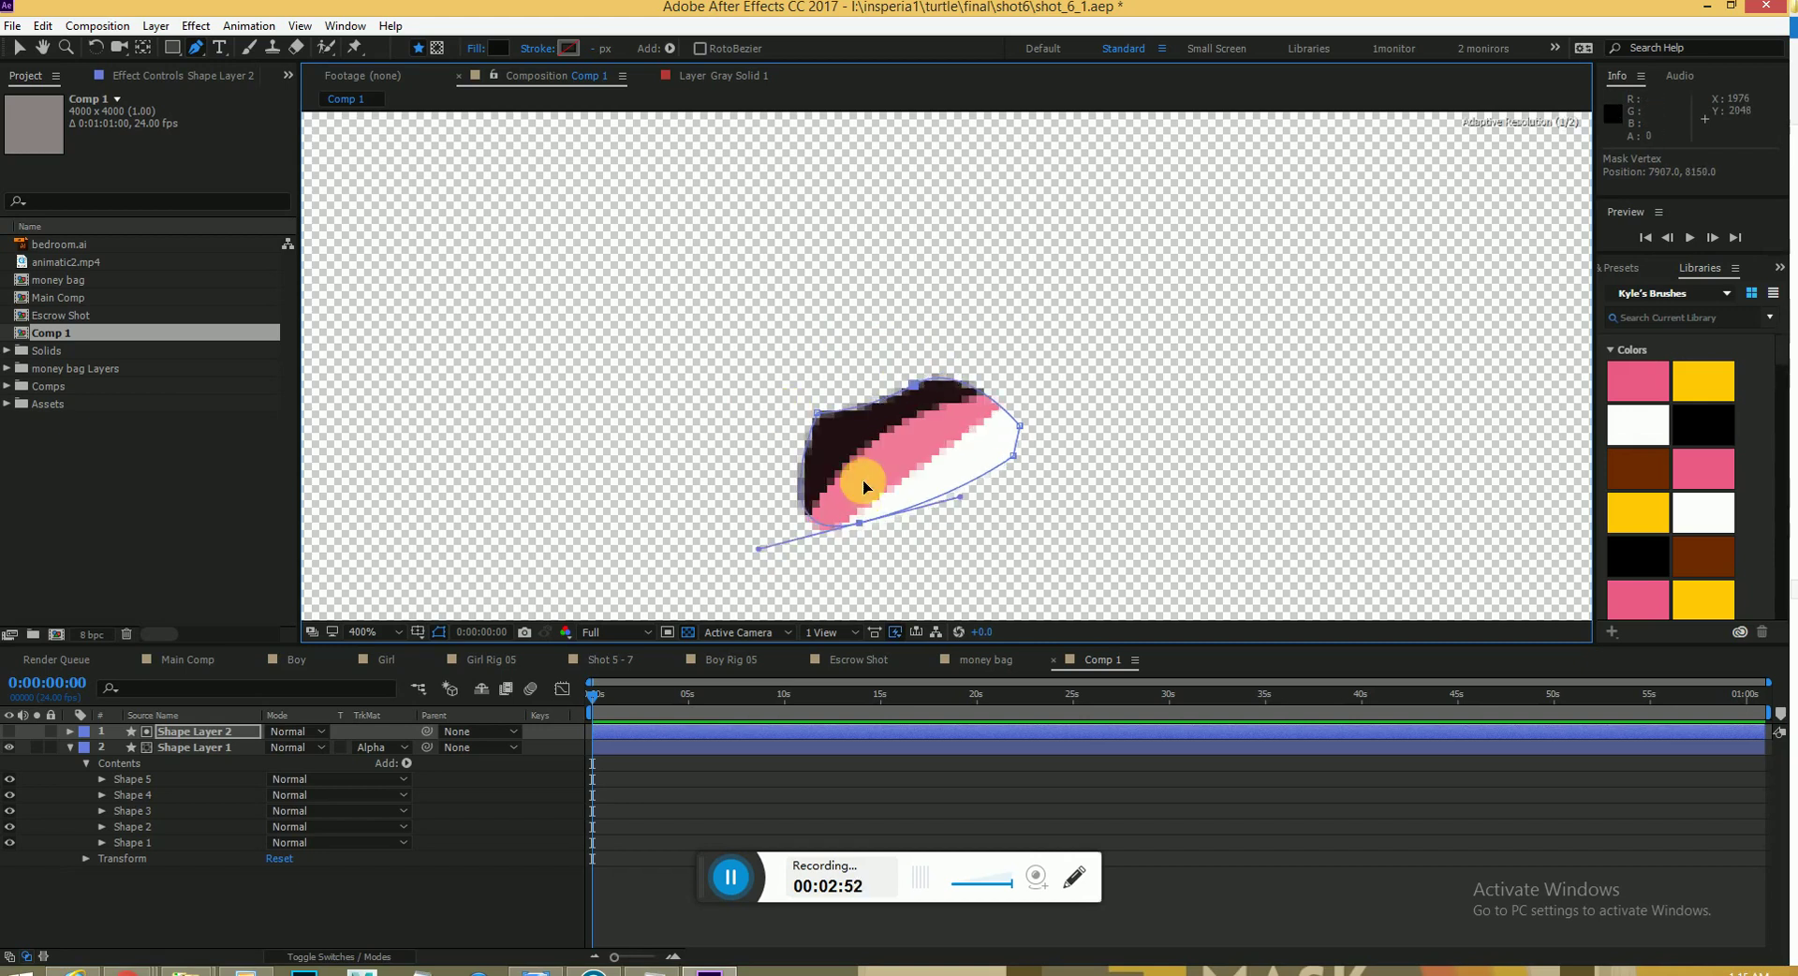
Pull the matte's lower, upper-left and top points outward to widen the rounded mouth.
{"action": "left_click_drag", "start_coordinate": [1013, 457], "coordinate": [939, 416]}
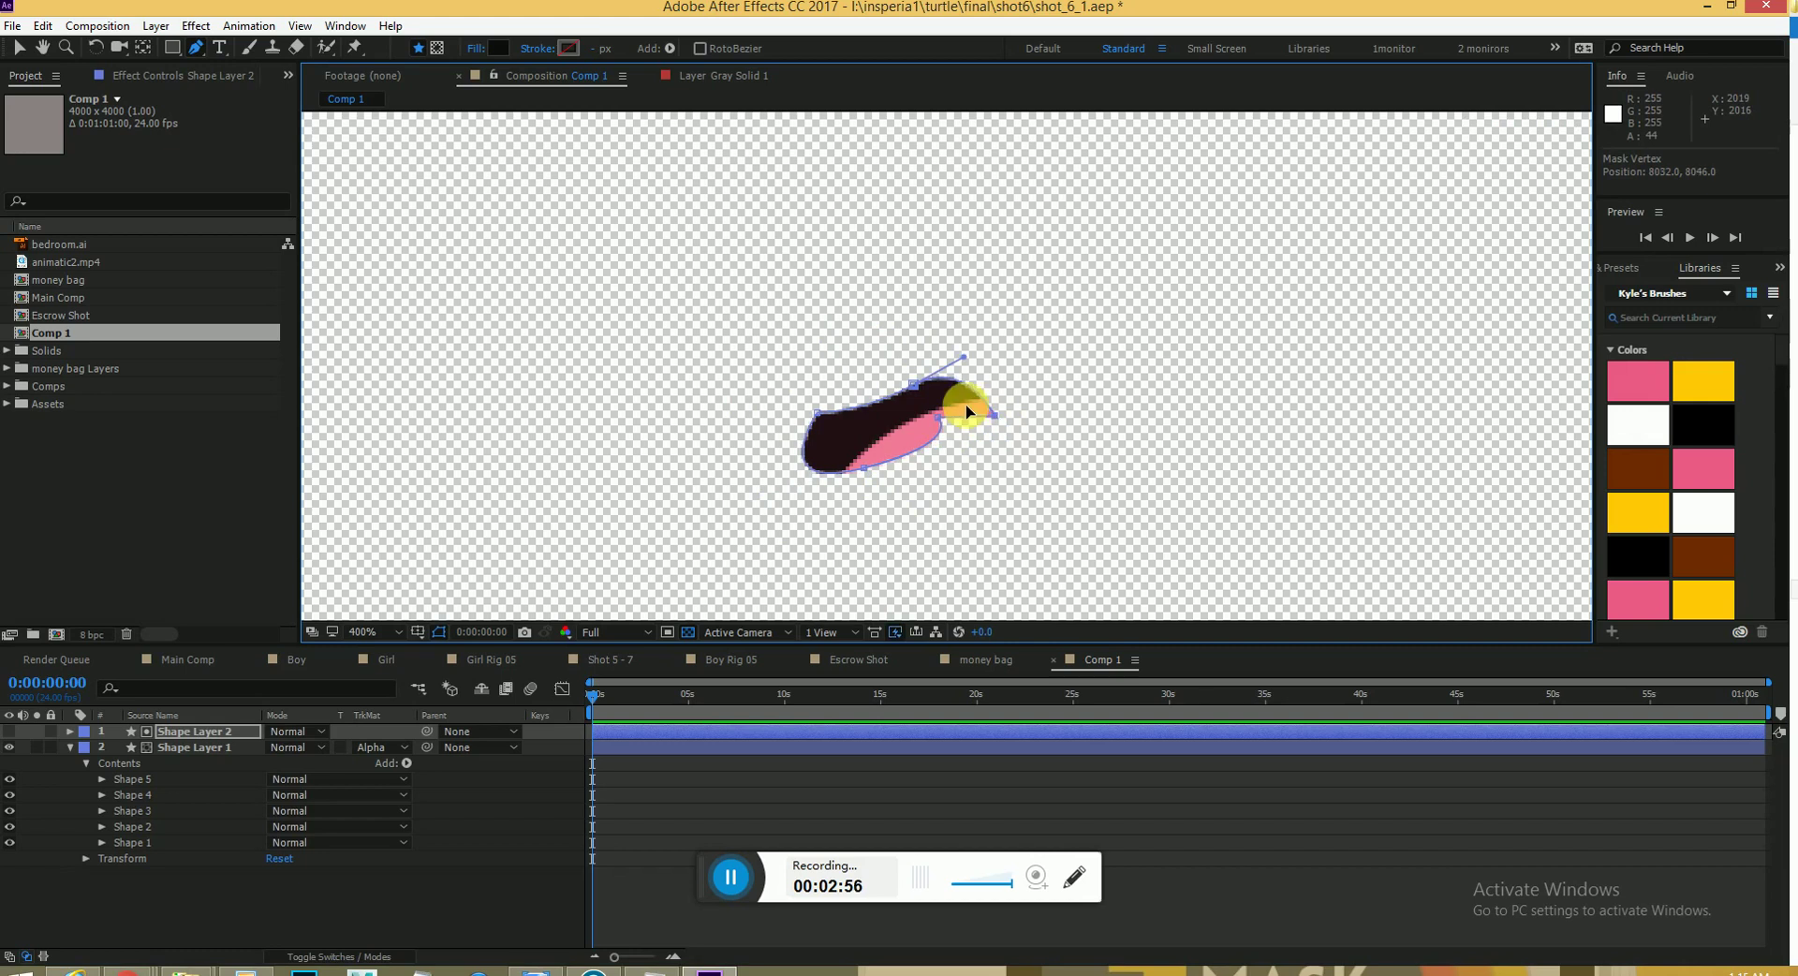
{"action": "left_click_drag", "start_coordinate": [1001, 421], "coordinate": [1141, 480]}
{"action": "key", "text": "ctrl+z"}
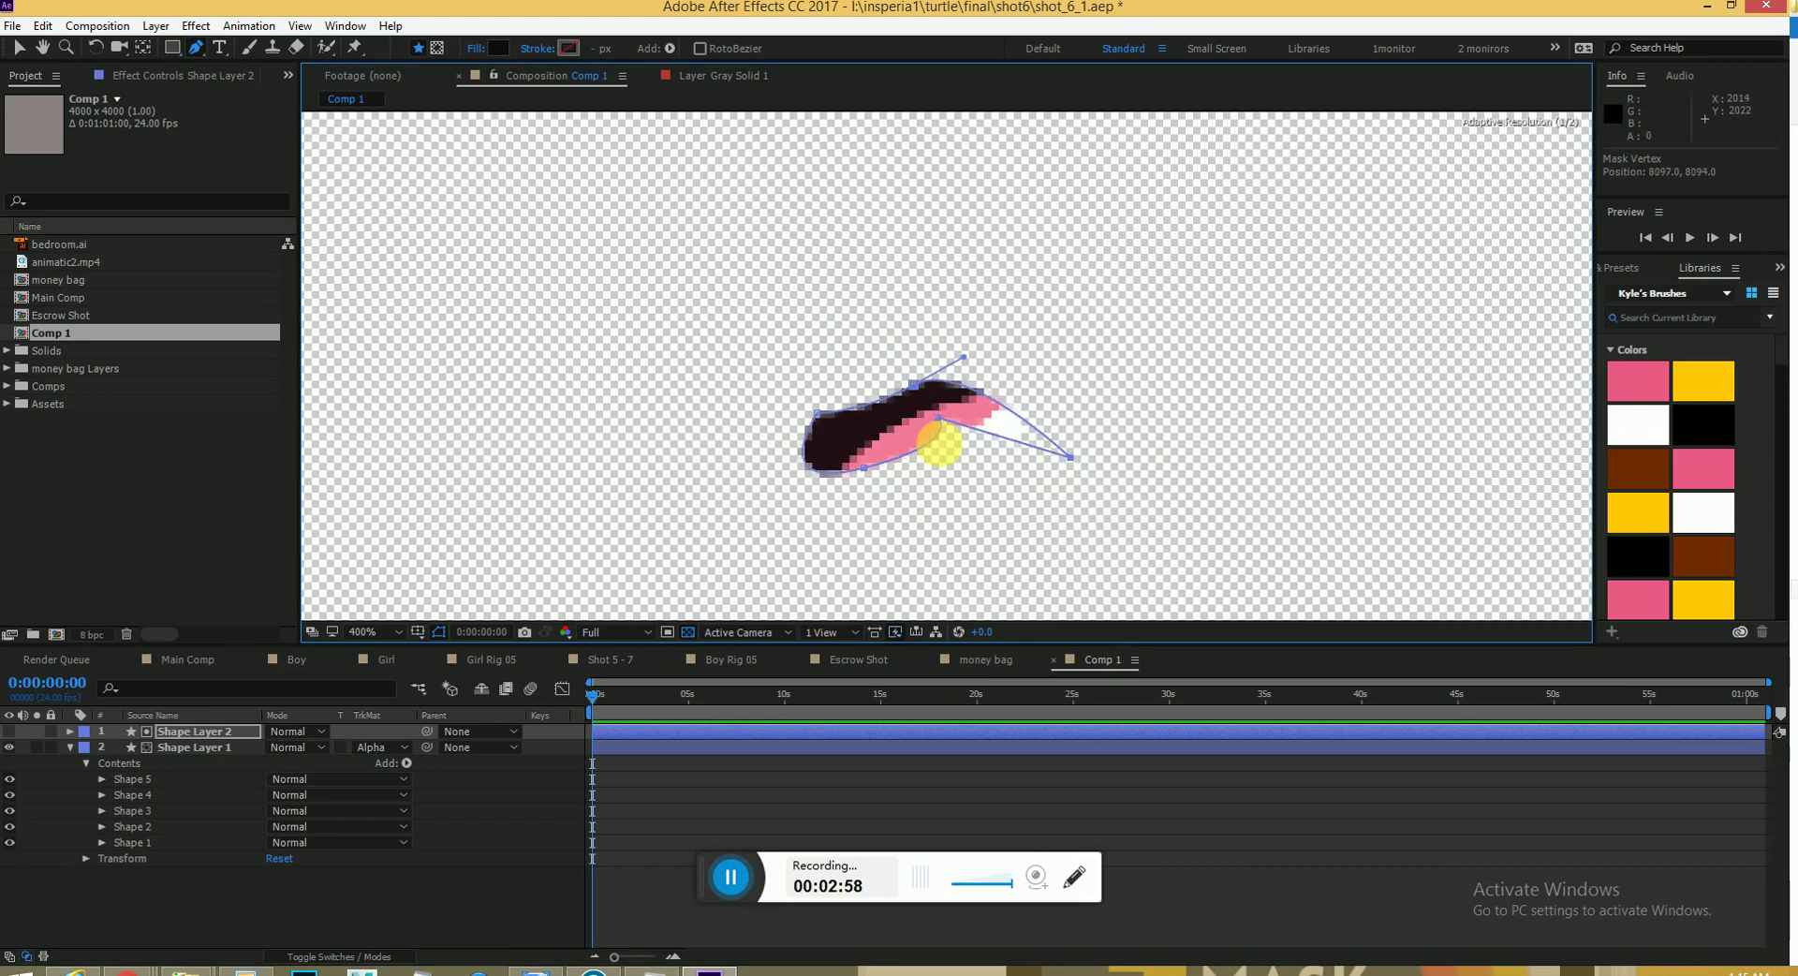
{"action": "left_click_drag", "start_coordinate": [940, 419], "coordinate": [981, 530]}
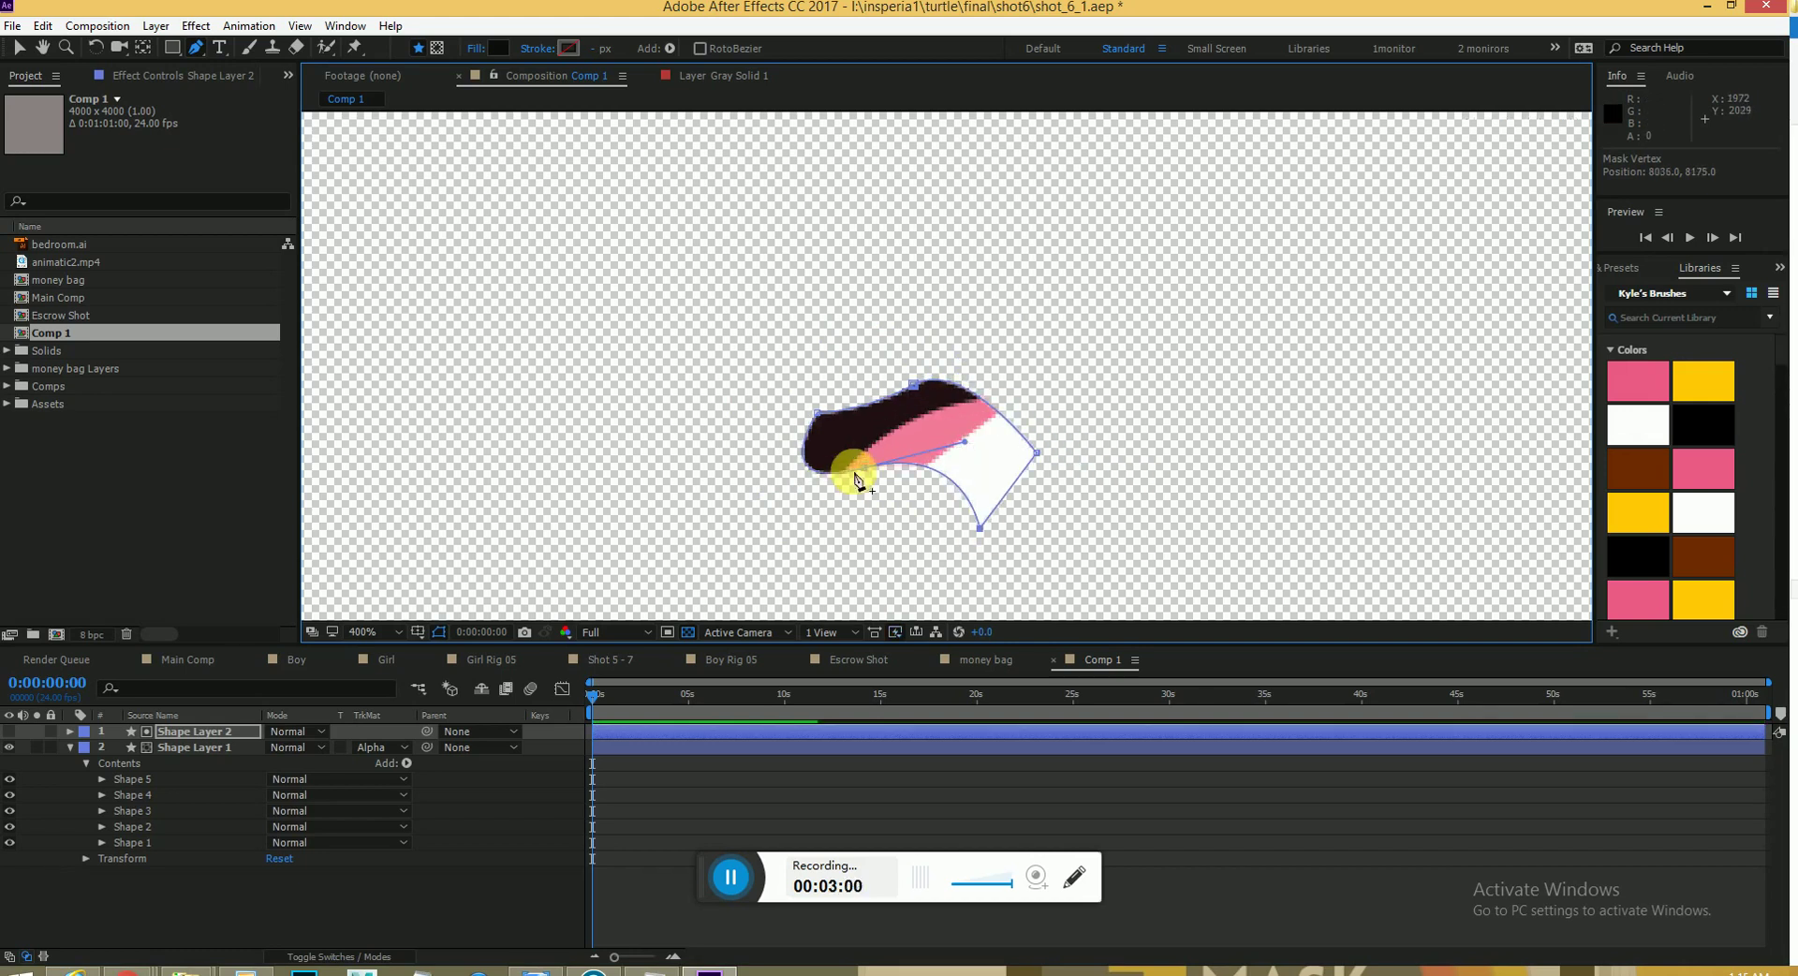
{"action": "left_click_drag", "start_coordinate": [863, 468], "coordinate": [850, 529]}
{"action": "left_click_drag", "start_coordinate": [818, 412], "coordinate": [778, 354]}
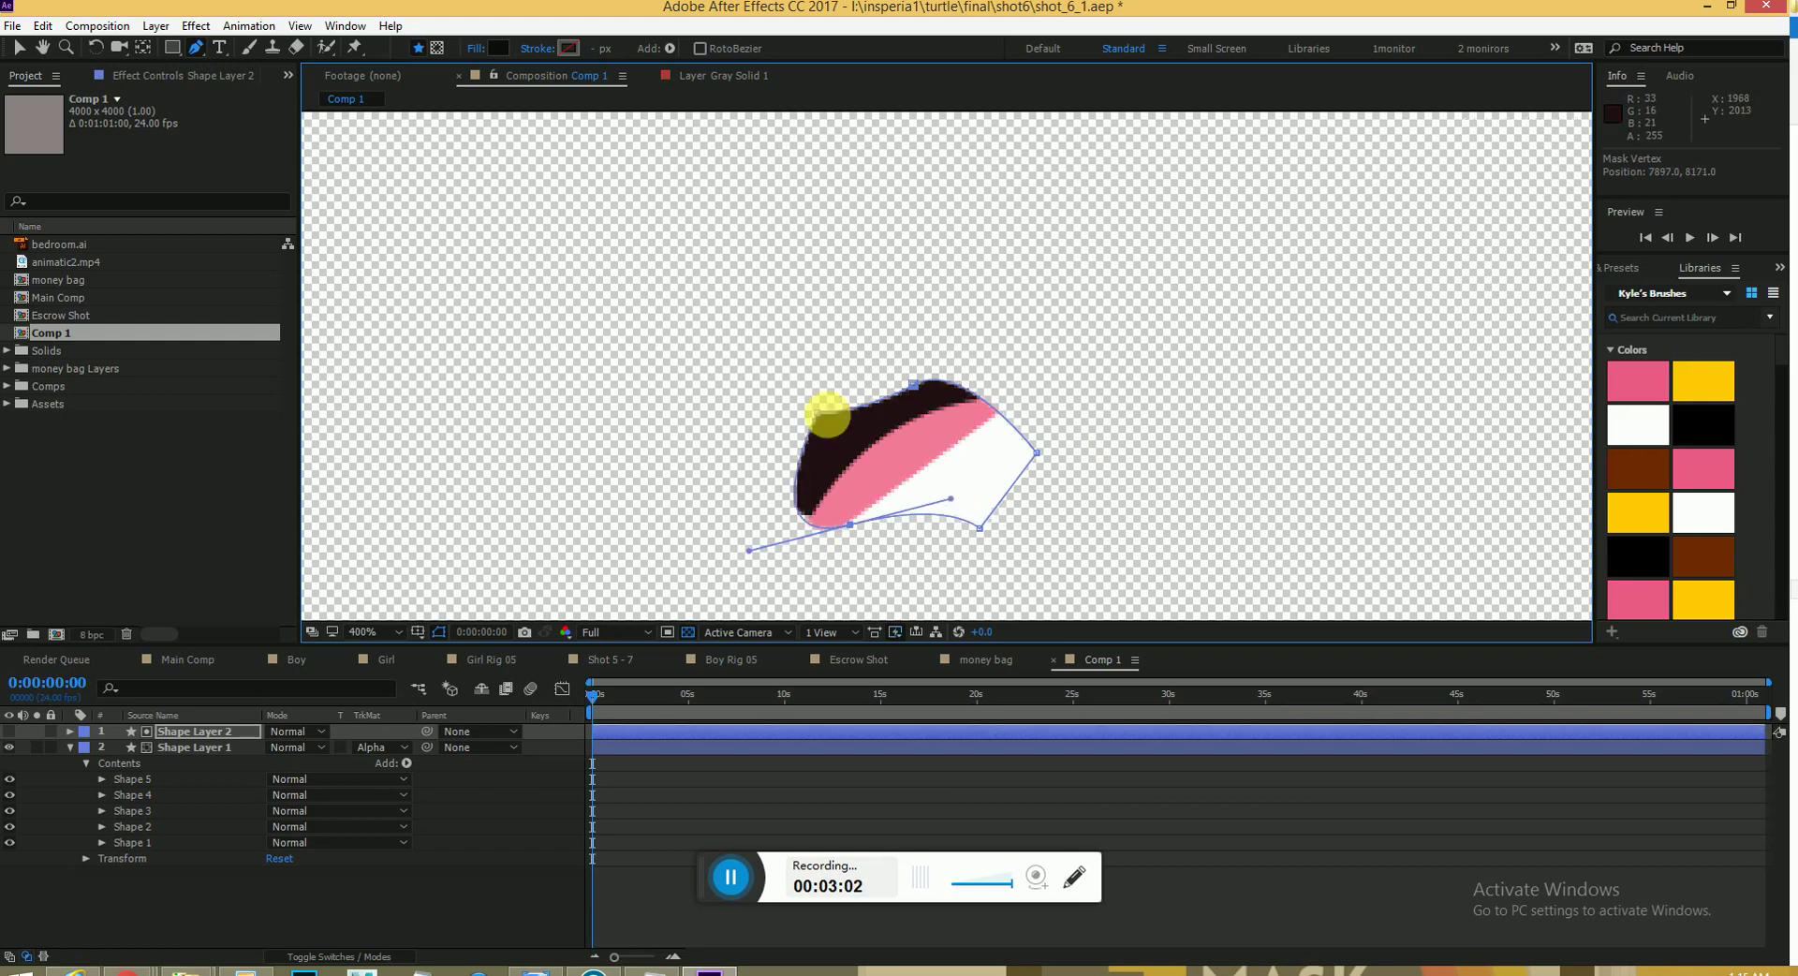
{"action": "left_click", "coordinate": [918, 386]}
{"action": "left_click_drag", "start_coordinate": [918, 384], "coordinate": [878, 333]}
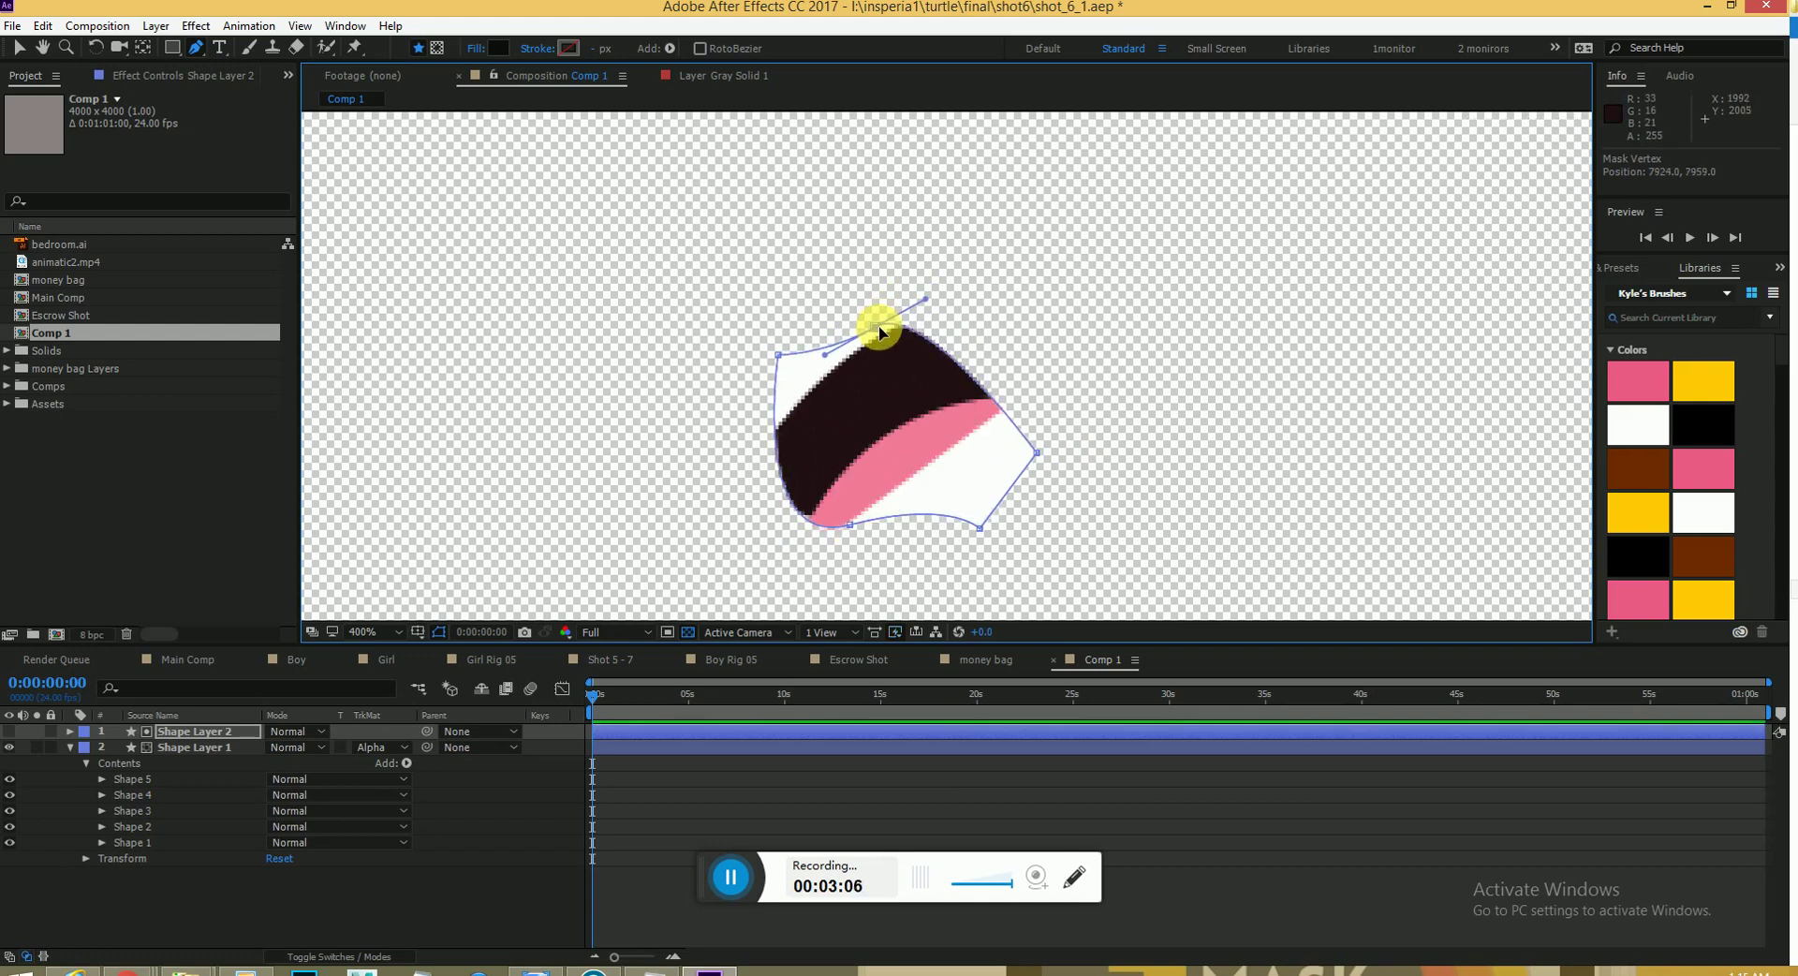